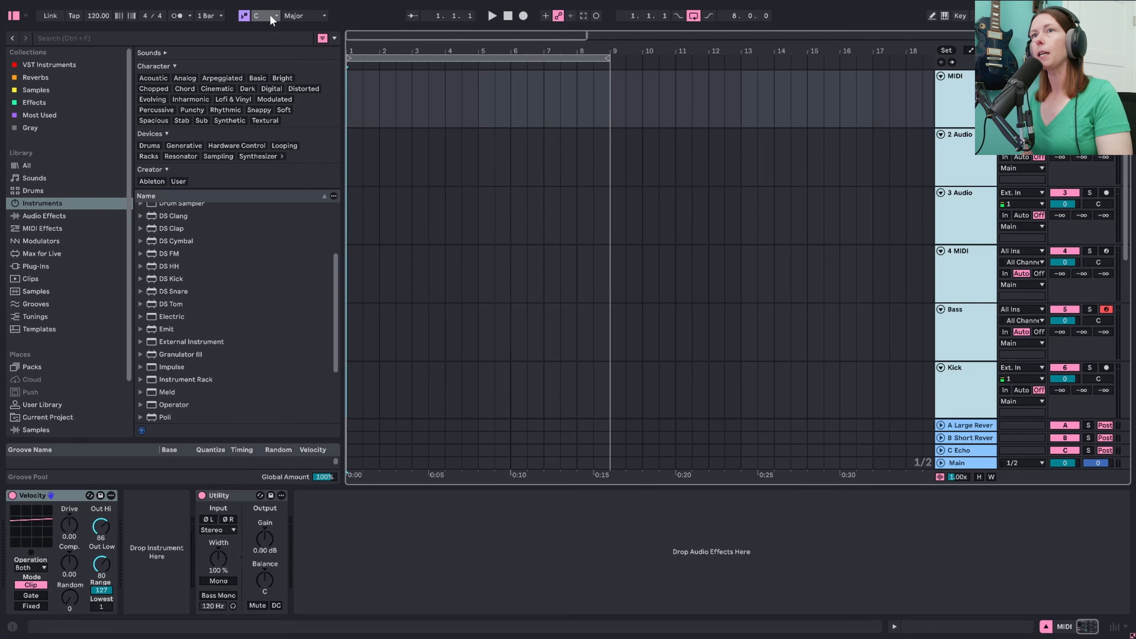
Step: Set the song's scale to C#/Db Minor and the tempo to 73 BPM
{"action": "left_click", "coordinate": [270, 14]}
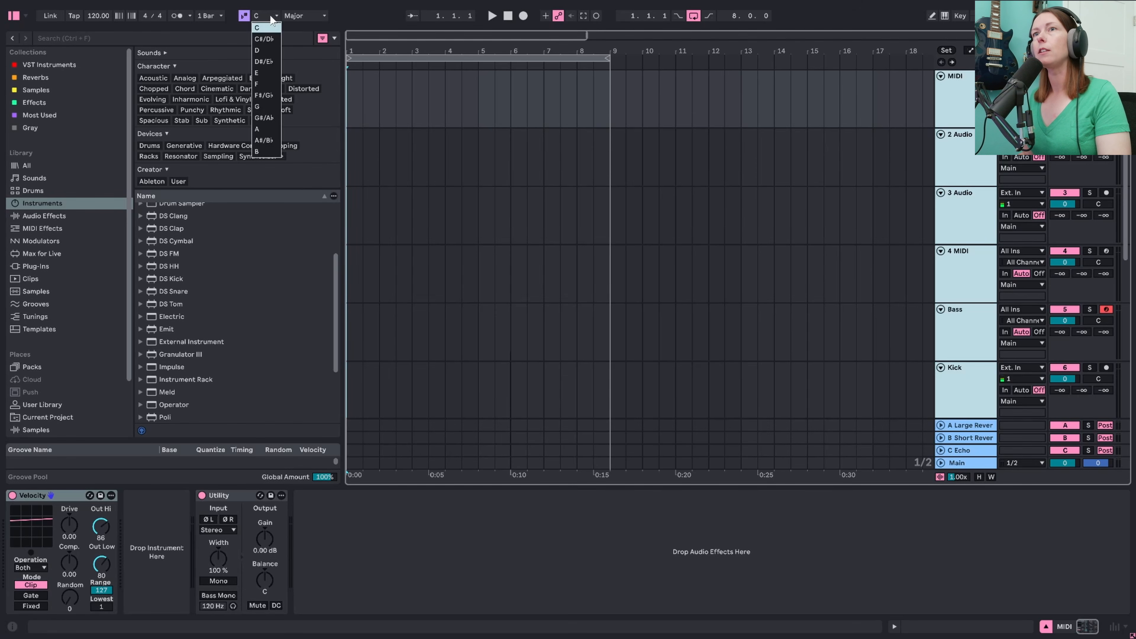
{"action": "left_click", "coordinate": [266, 37]}
{"action": "left_click", "coordinate": [295, 15]}
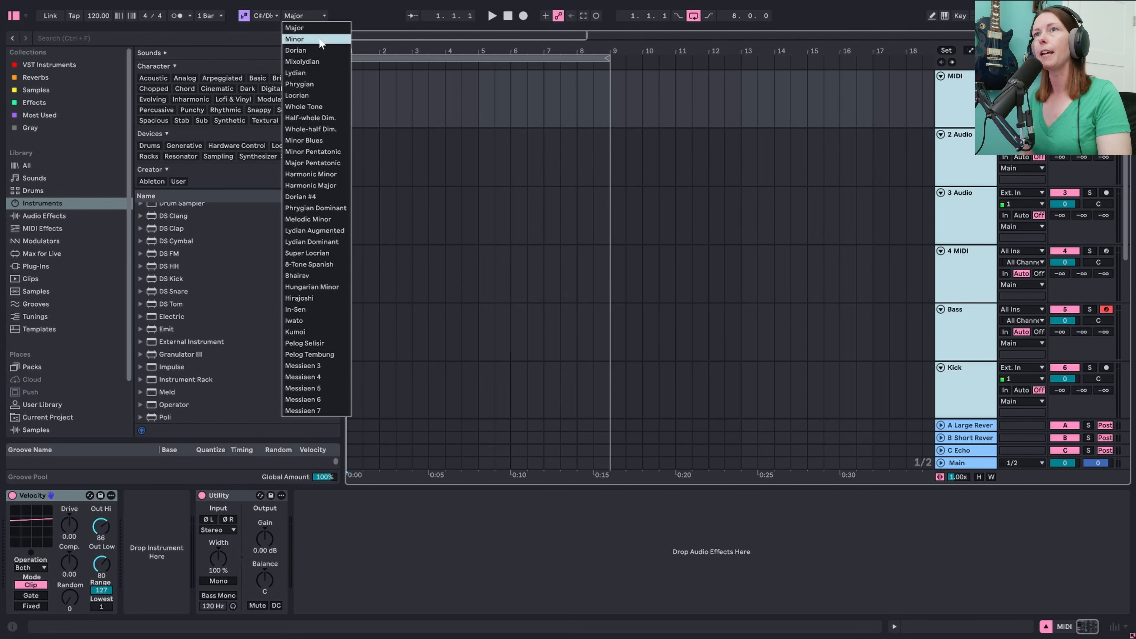
{"action": "left_click", "coordinate": [321, 39]}
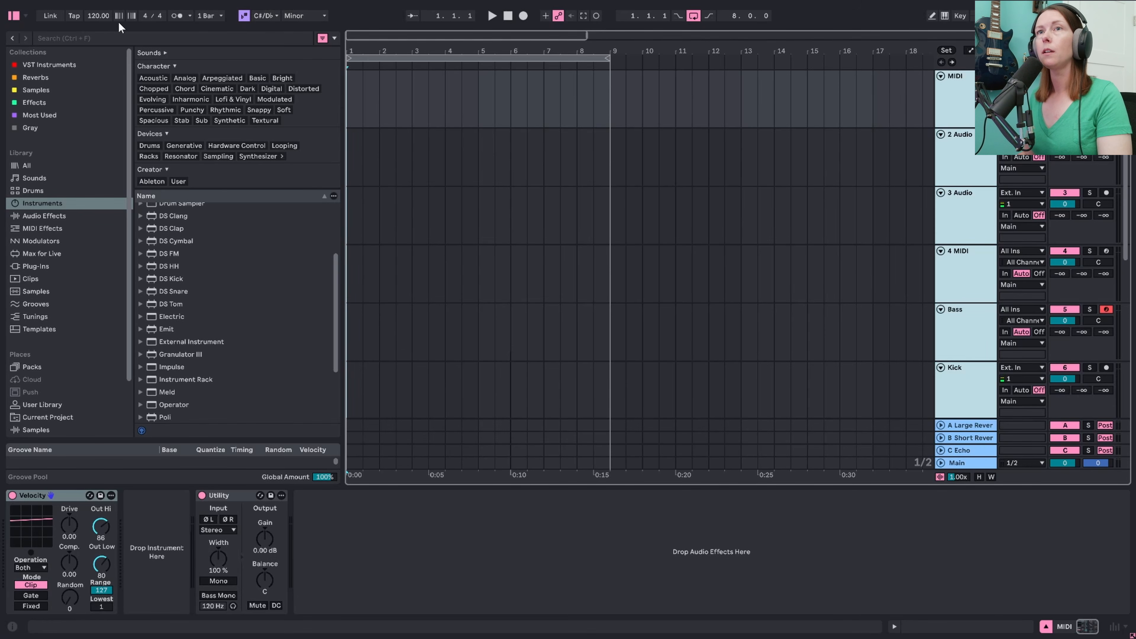
{"action": "left_click", "coordinate": [103, 17]}
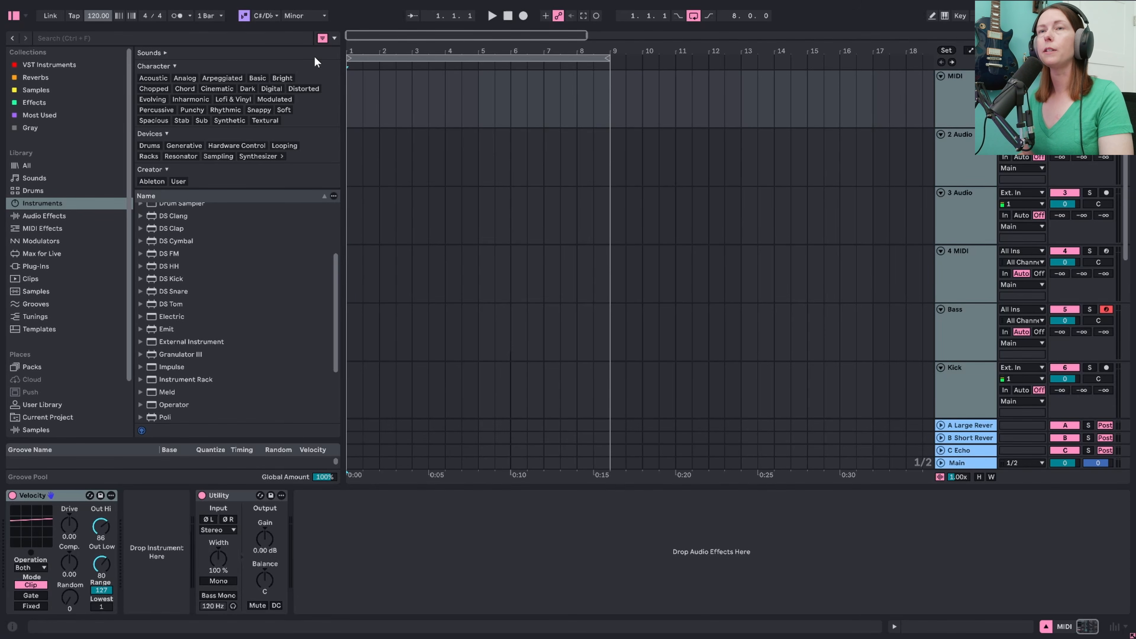
{"action": "left_click_drag", "start_coordinate": [98, 16], "coordinate": [98, 58]}
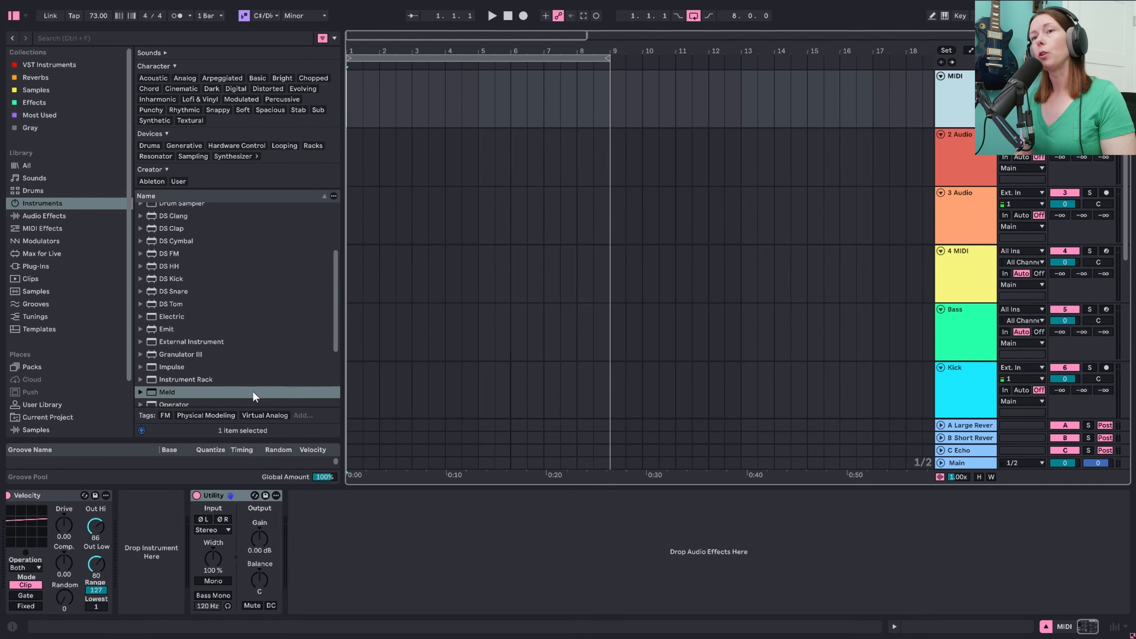
Step: Insert Meld between Velocity and Utility on the MIDI track, with engine B off and engine A set to Noisy Shapes
{"action": "left_click_drag", "start_coordinate": [165, 393], "coordinate": [212, 541]}
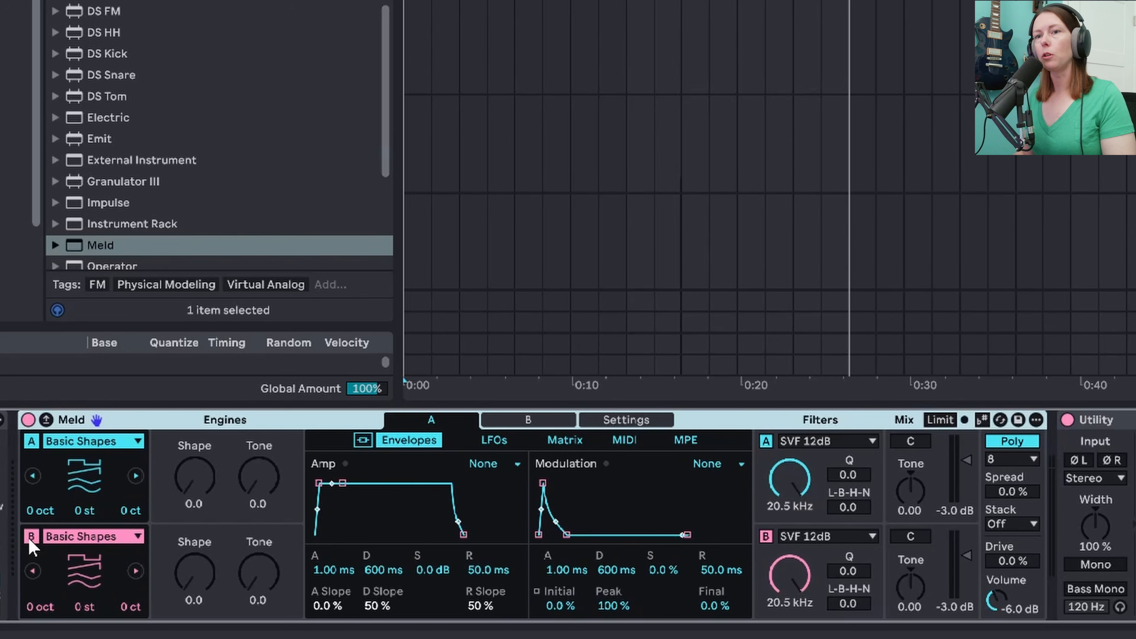
{"action": "left_click", "coordinate": [126, 564]}
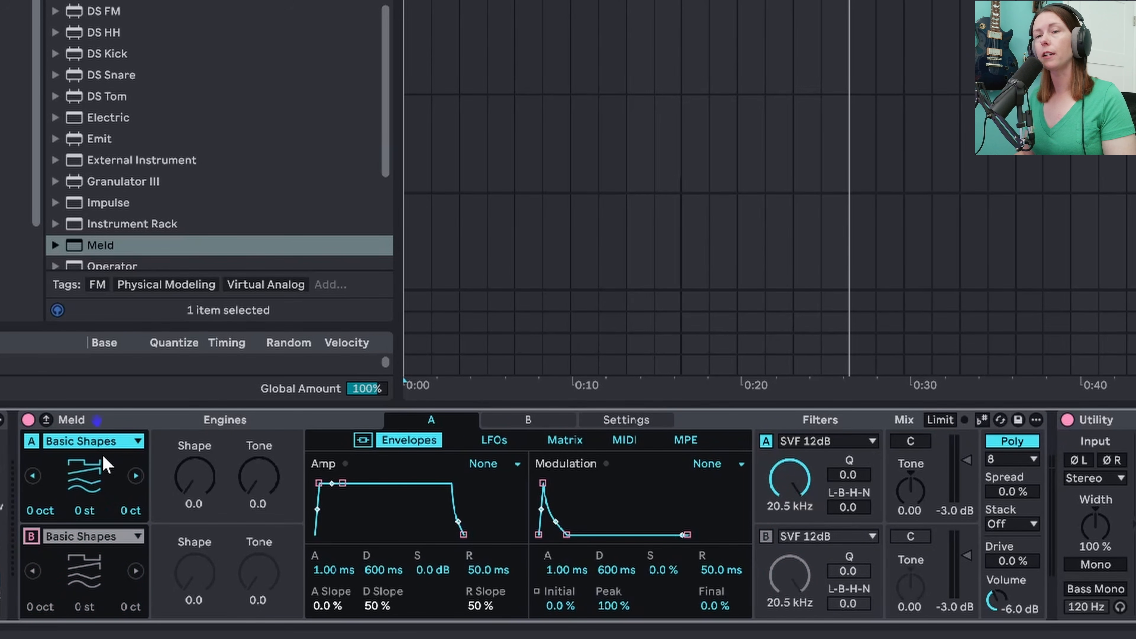
{"action": "left_click", "coordinate": [96, 442]}
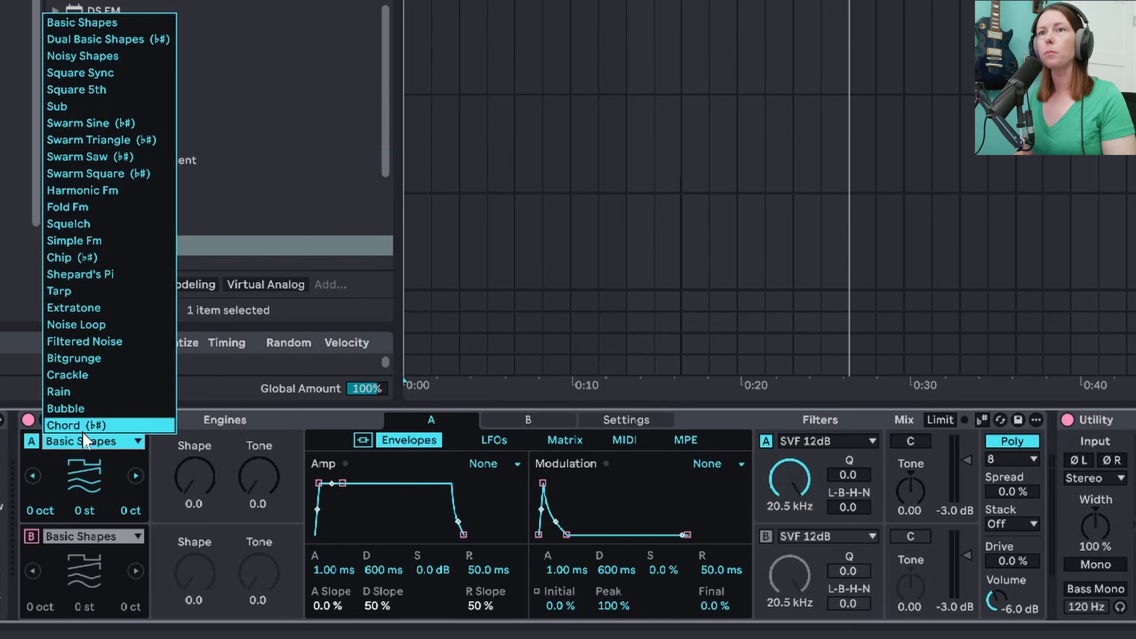
{"action": "left_click", "coordinate": [123, 56]}
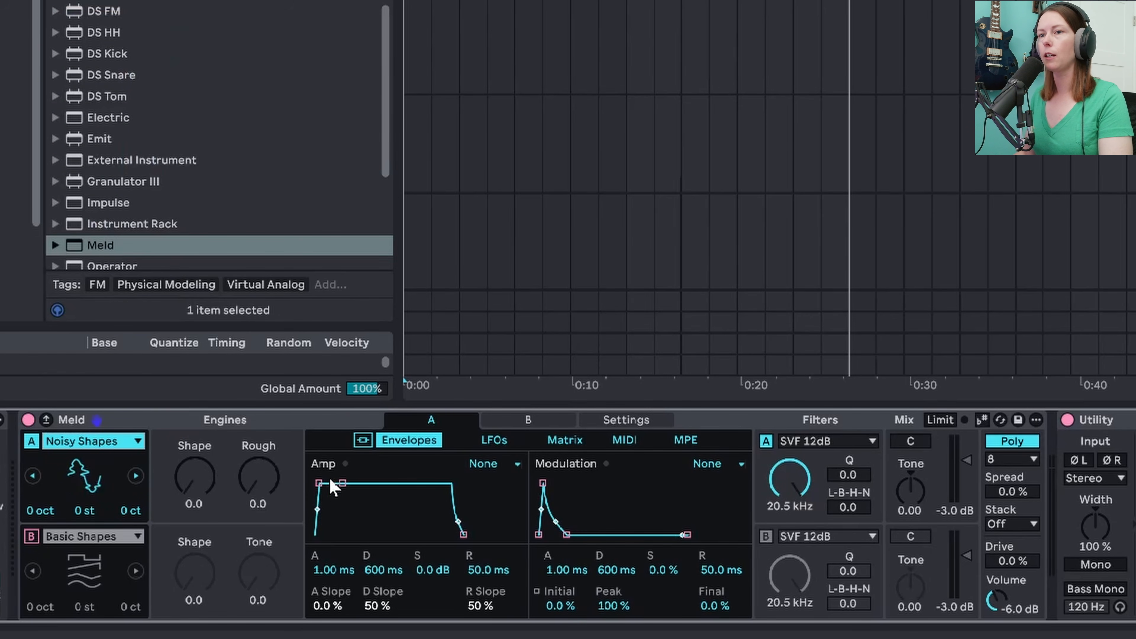
Step: Set Meld's engine A amp envelope to 462 ms attack and 1.54 s release, with Shape 47.6 and Rough 72.2
{"action": "left_click_drag", "start_coordinate": [319, 483], "coordinate": [337, 483]}
{"action": "left_click_drag", "start_coordinate": [463, 534], "coordinate": [482, 534]}
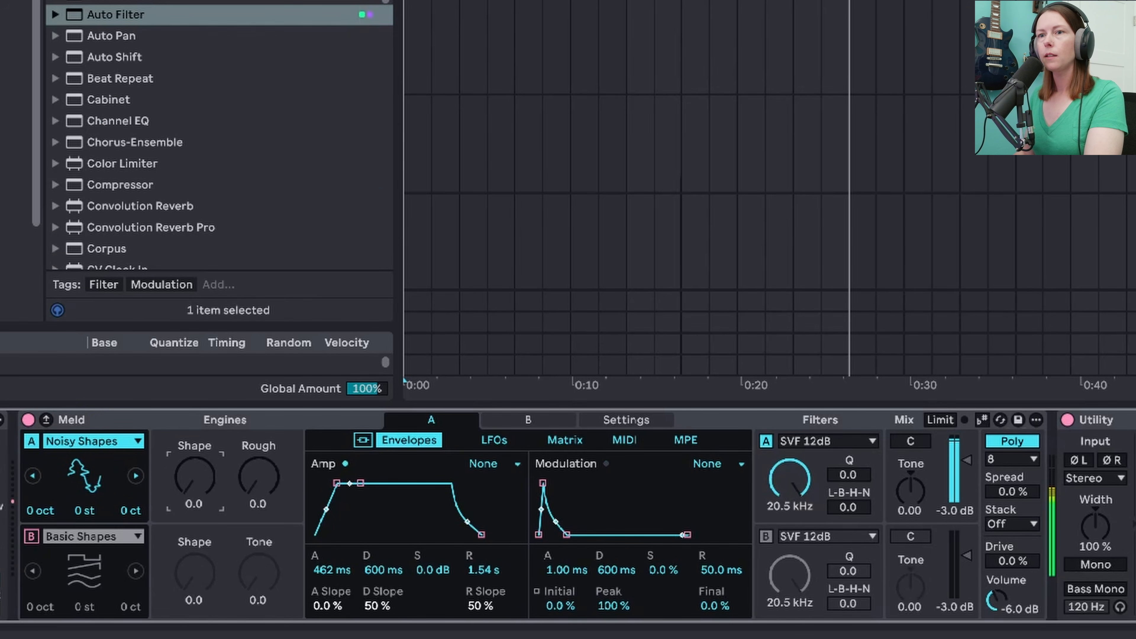
{"action": "left_click_drag", "start_coordinate": [204, 491], "coordinate": [259, 462]}
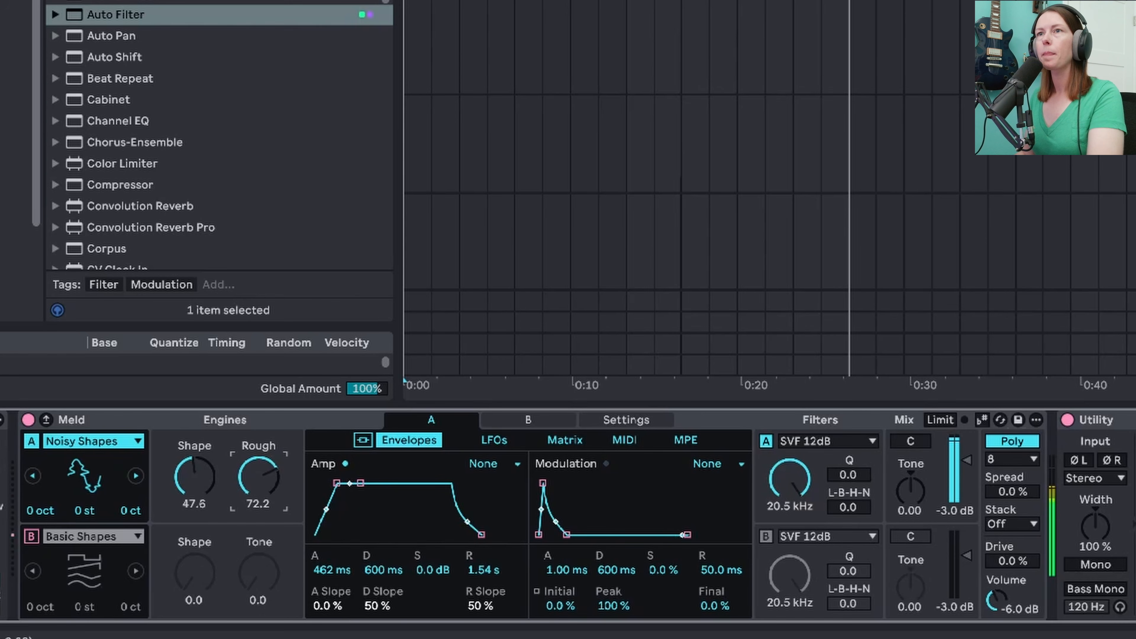
Step: Examine the MIDI clip's two four-bar chords, including their root and top notes and the two triads stacked in the first chord
{"action": "left_click", "coordinate": [542, 241]}
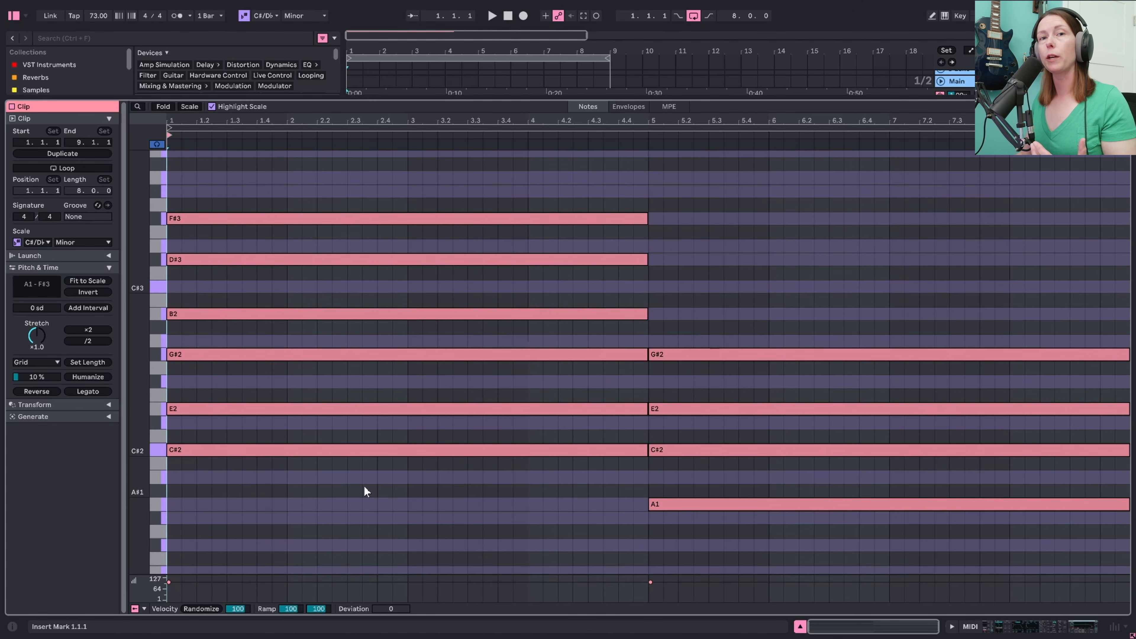
{"action": "left_click", "coordinate": [271, 449]}
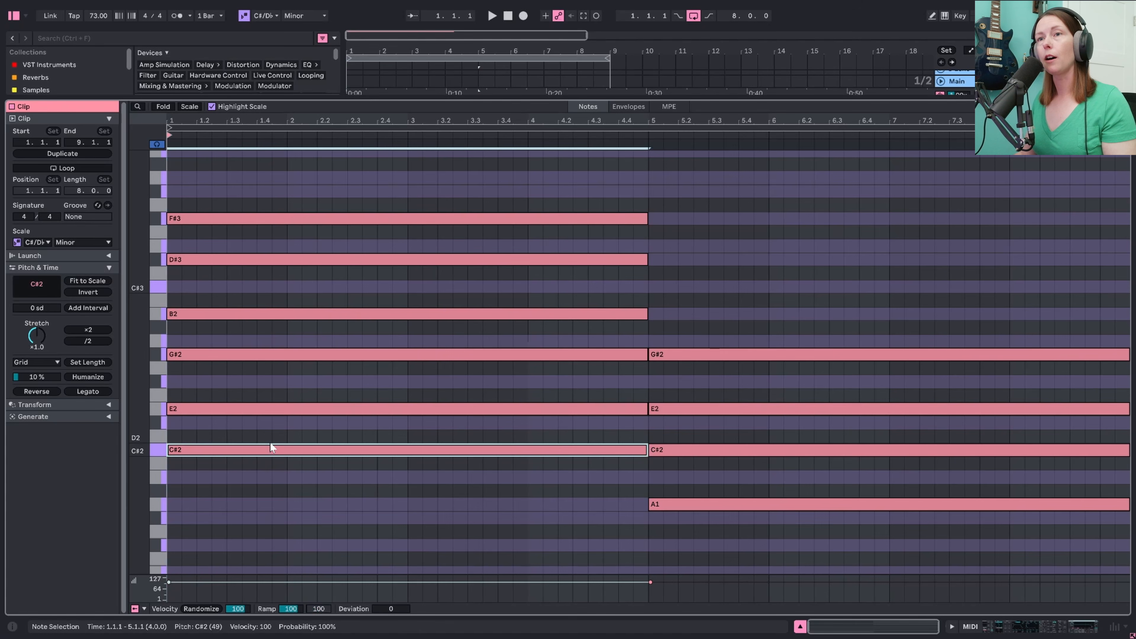
{"action": "left_click", "coordinate": [272, 219]}
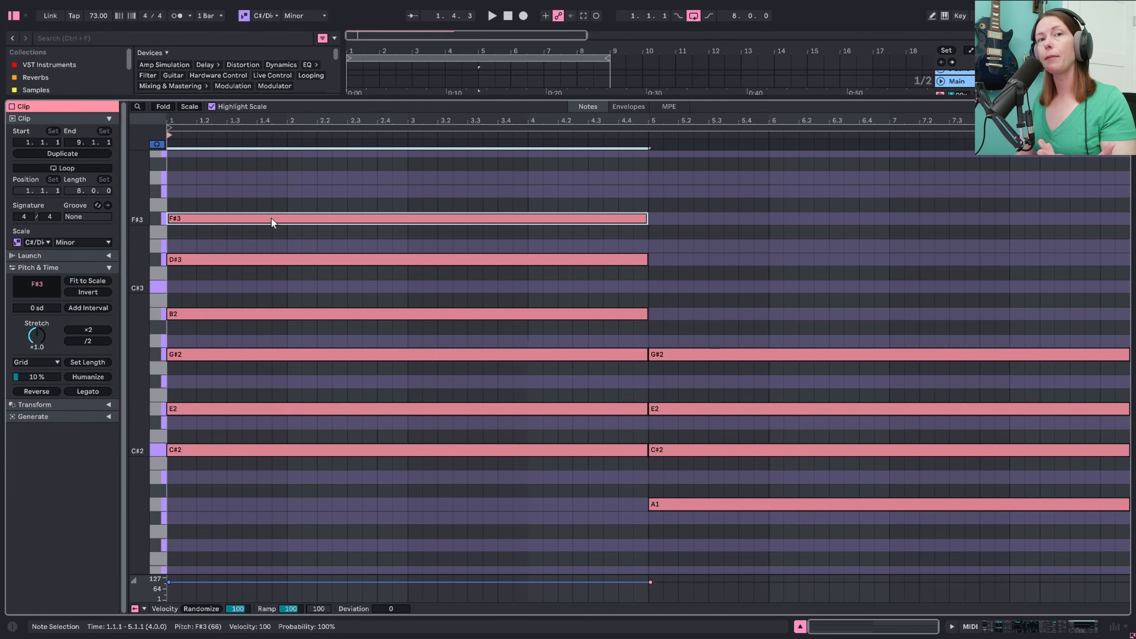
{"action": "left_click", "coordinate": [707, 504]}
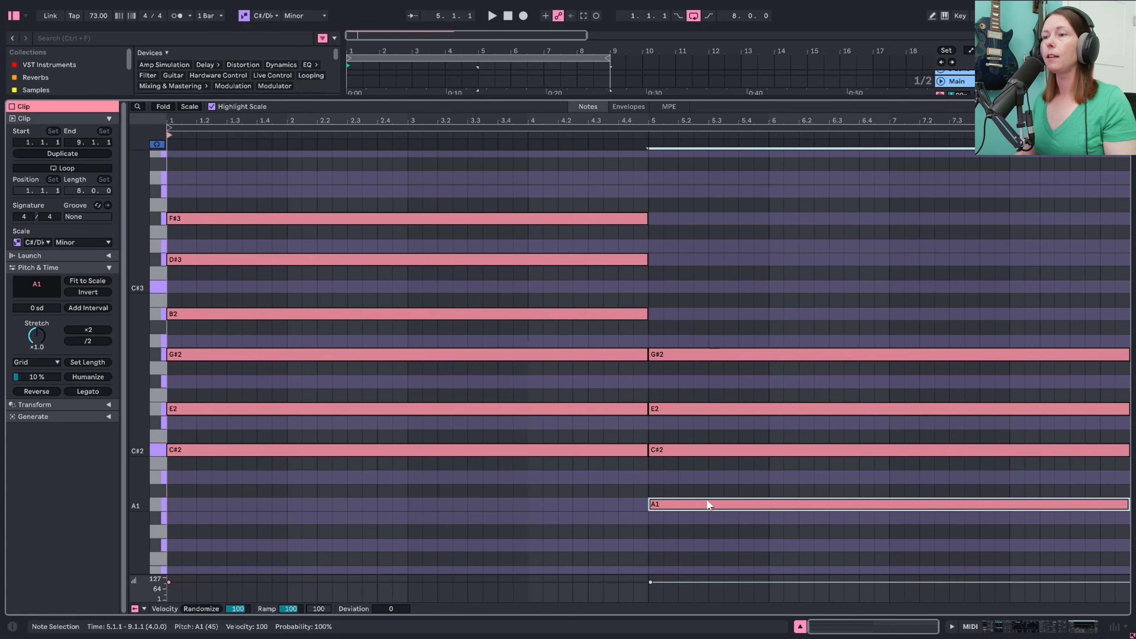
{"action": "left_click", "coordinate": [699, 354]}
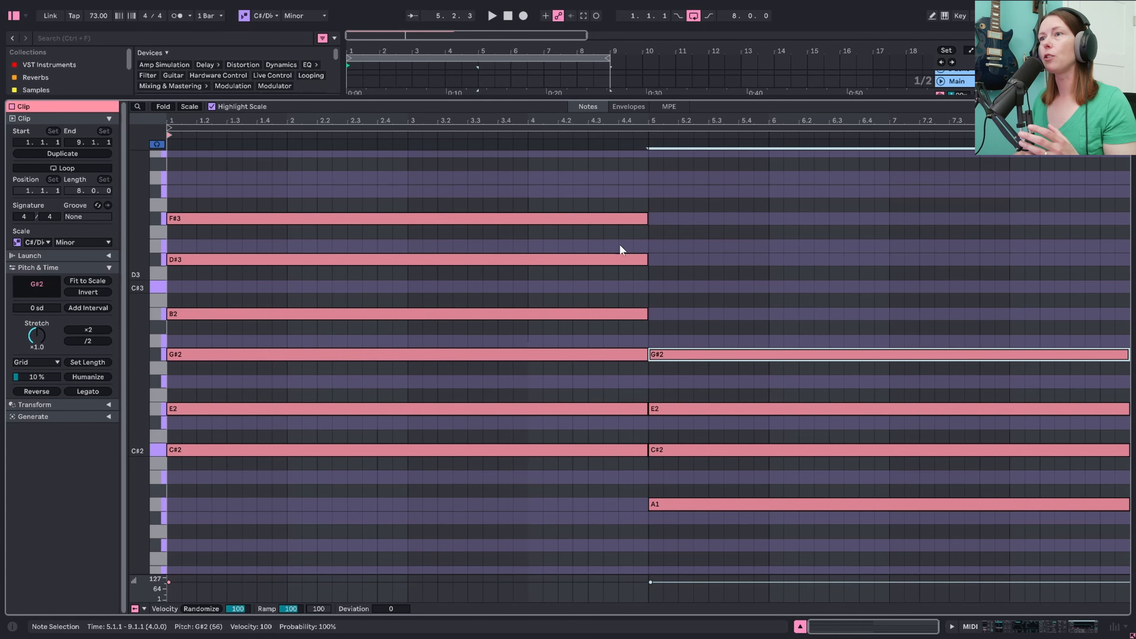
{"action": "left_click_drag", "start_coordinate": [619, 333], "coordinate": [610, 207]}
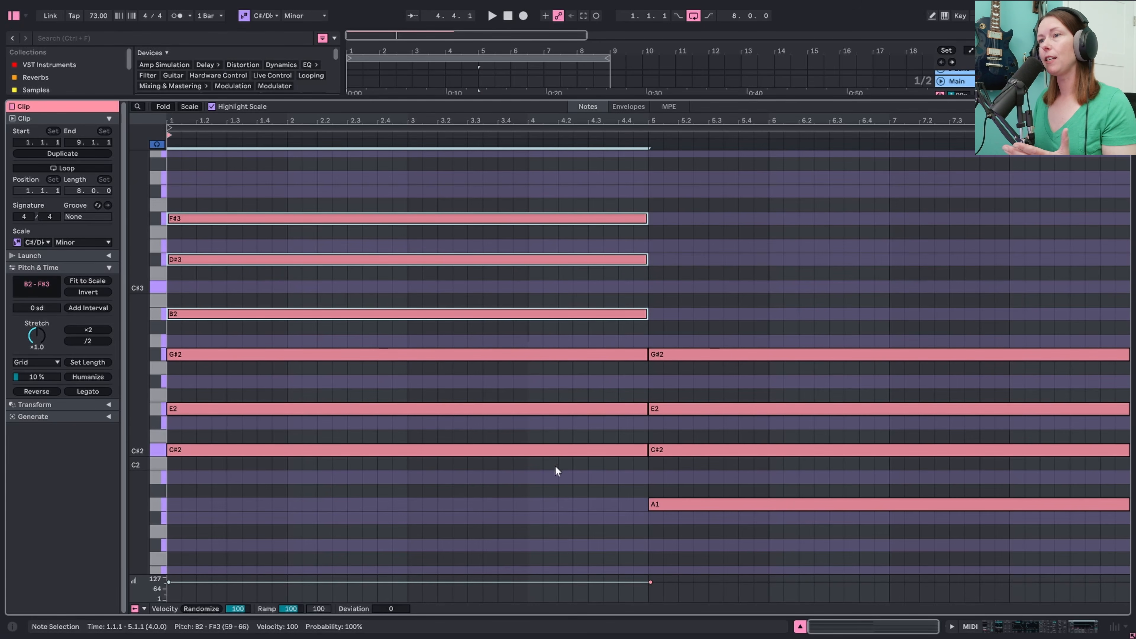
{"action": "left_click_drag", "start_coordinate": [566, 480], "coordinate": [560, 350]}
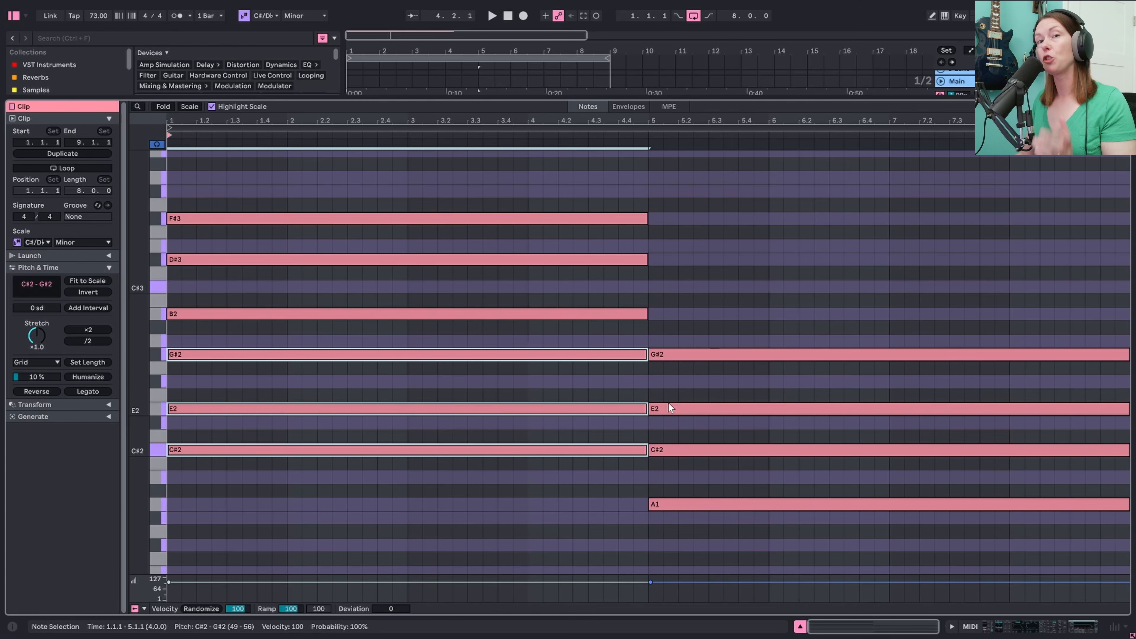
{"action": "scroll", "coordinate": [579, 480], "scroll_direction": "up", "scroll_amount": 2}
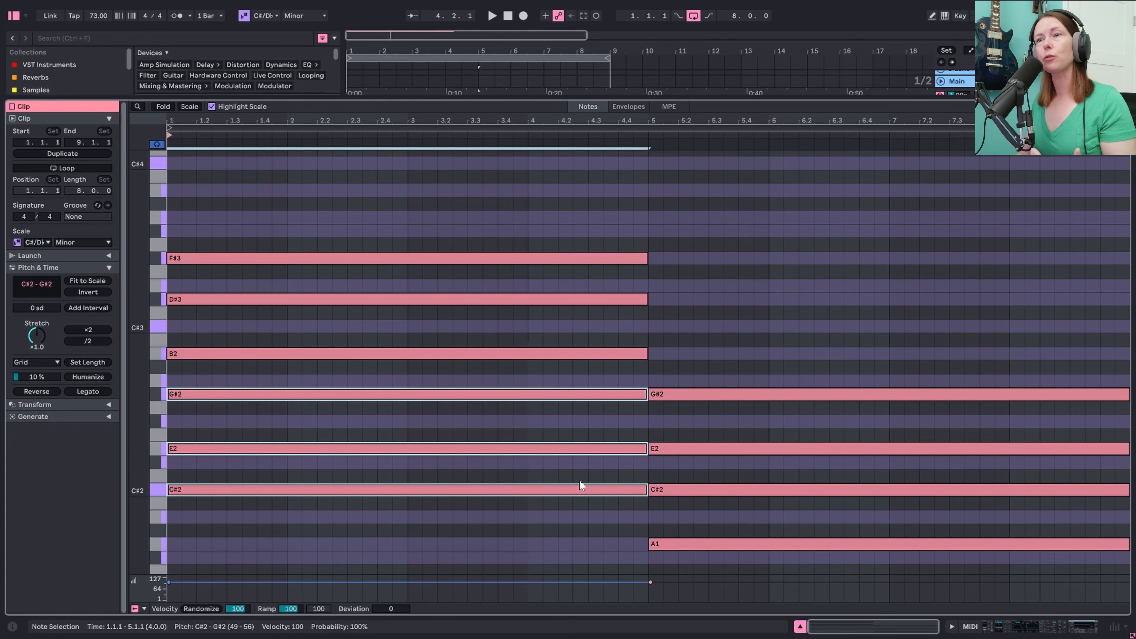
{"action": "scroll", "coordinate": [580, 480], "scroll_direction": "down", "scroll_amount": 1}
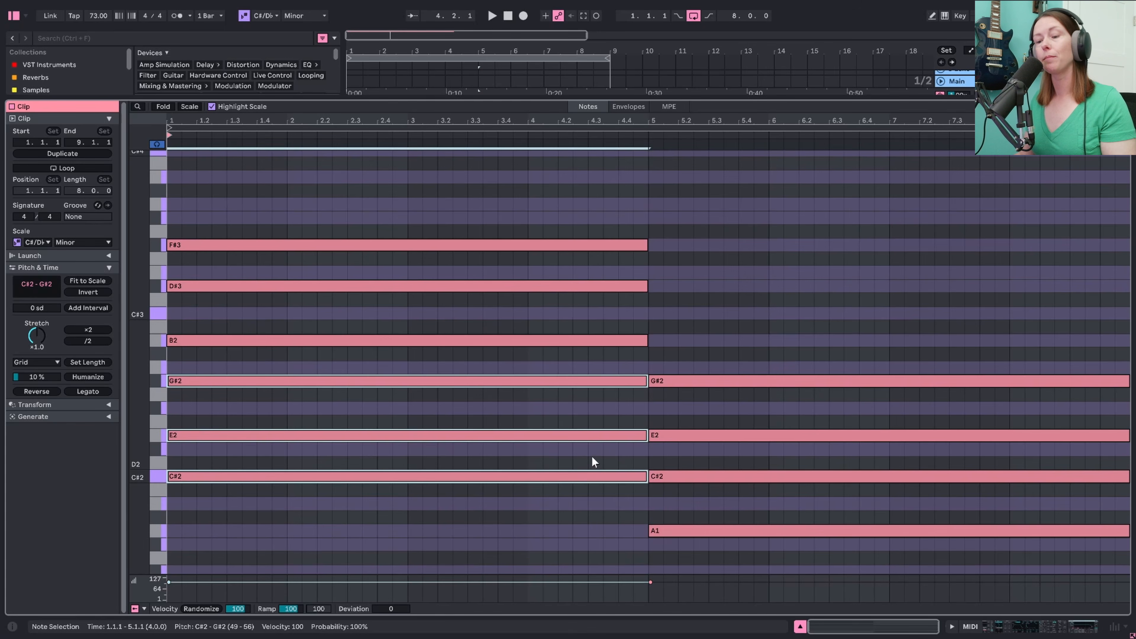
Step: Revoice the first chord by raising its E2 to E3 and its B2 to B3, and play it back briefly
{"action": "left_click", "coordinate": [316, 452]}
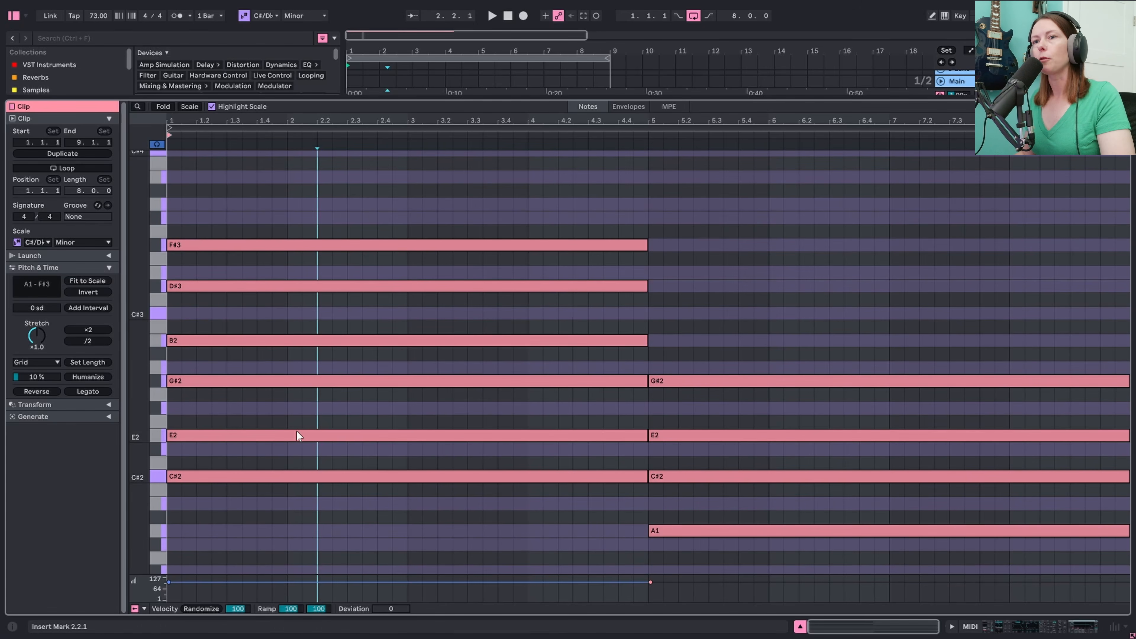
{"action": "left_click", "coordinate": [216, 435]}
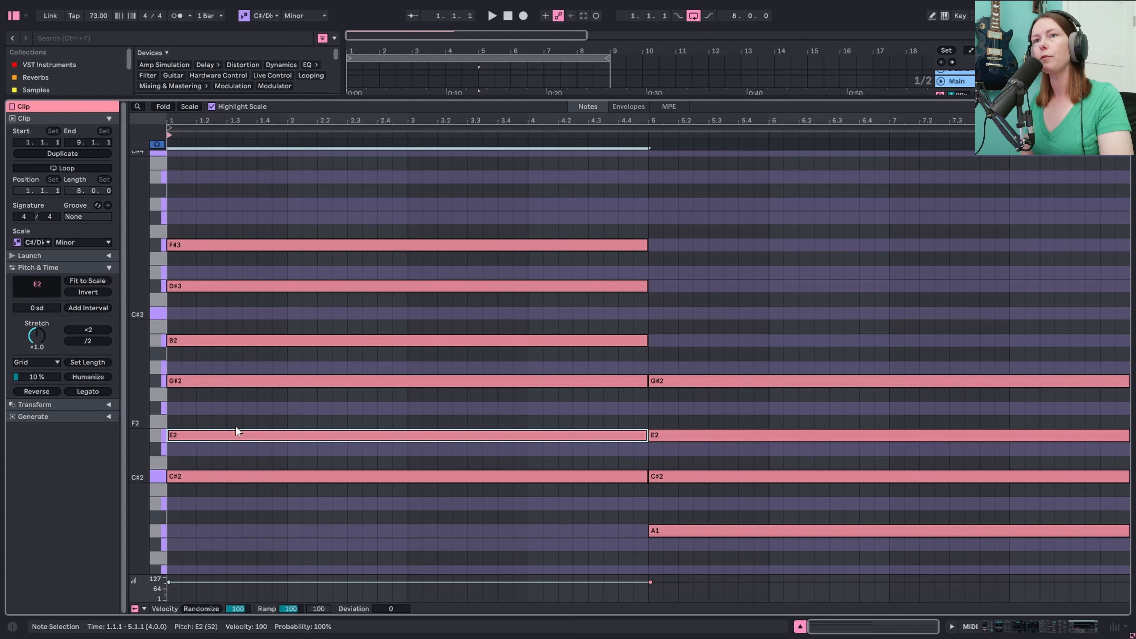
{"action": "key", "text": "shift+Up"}
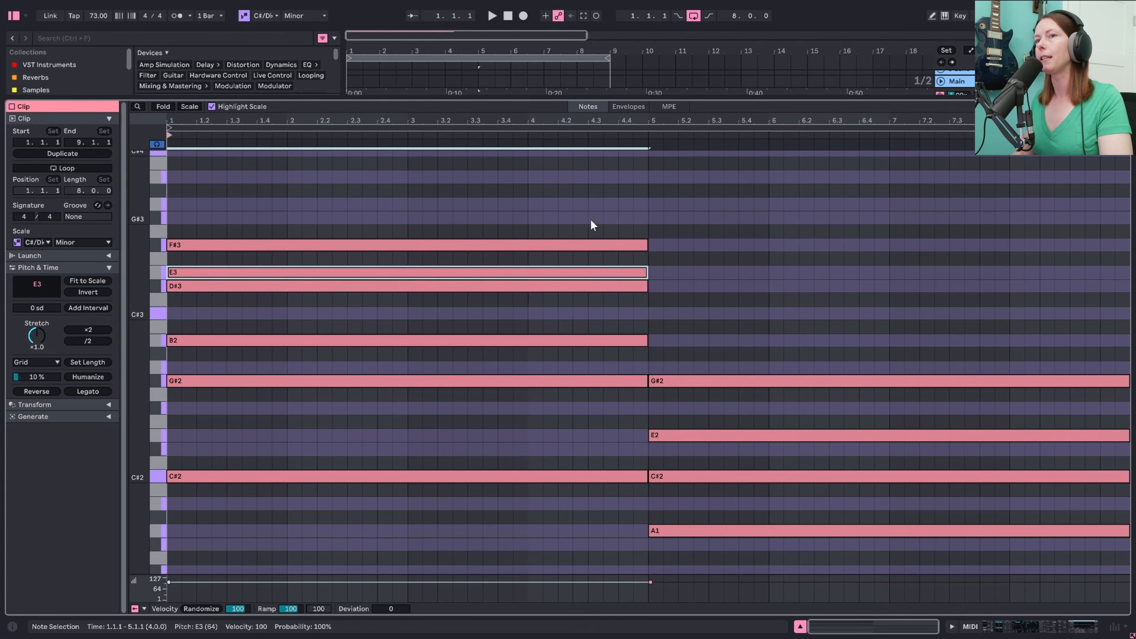
{"action": "scroll", "coordinate": [492, 313], "scroll_direction": "up", "scroll_amount": 1}
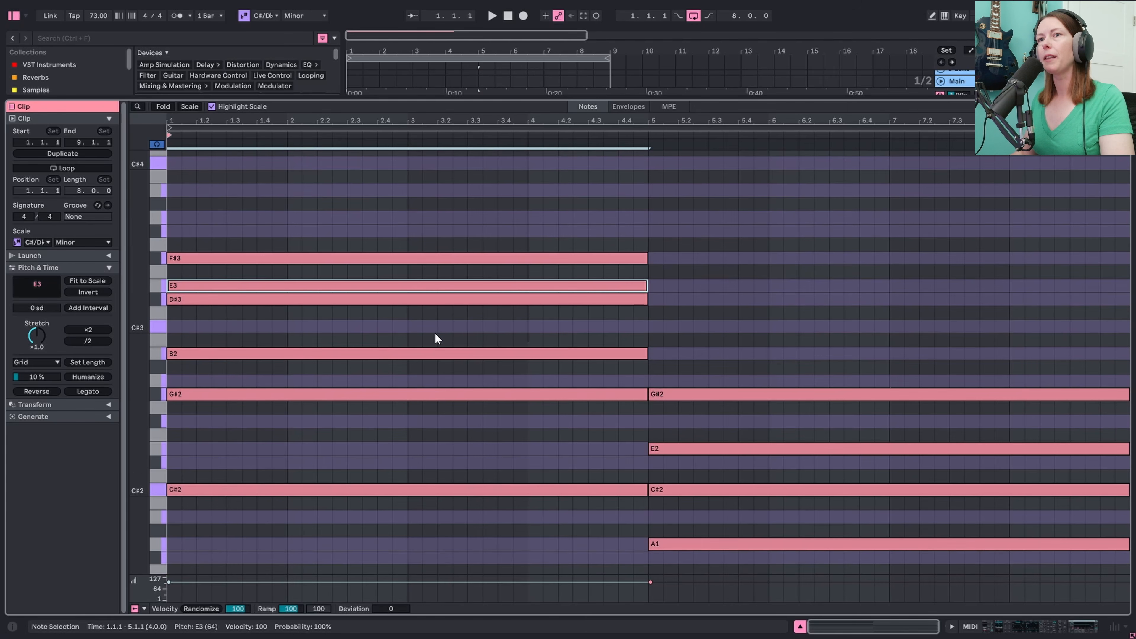
{"action": "left_click", "coordinate": [250, 353]}
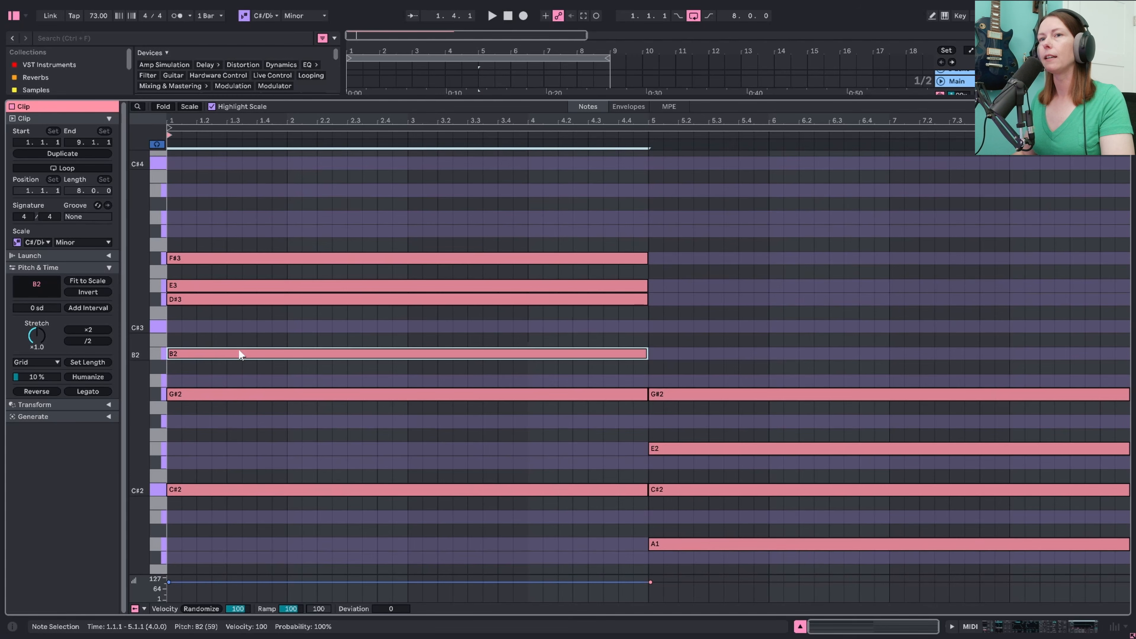
{"action": "key", "text": "shift+Up"}
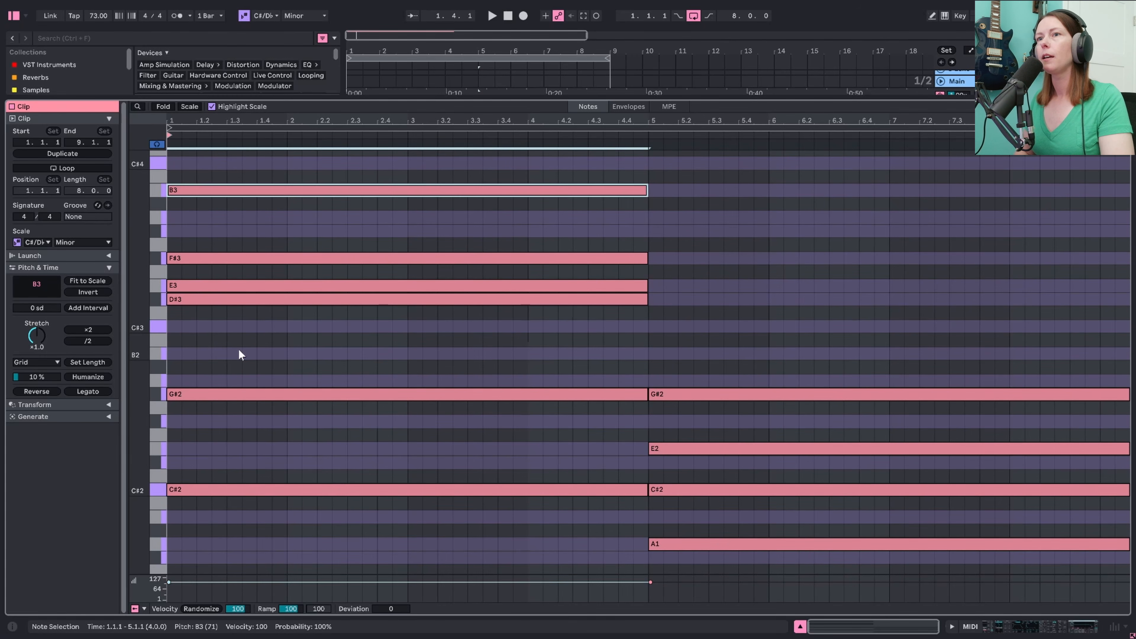
{"action": "scroll", "coordinate": [313, 380], "scroll_direction": "up", "scroll_amount": 3}
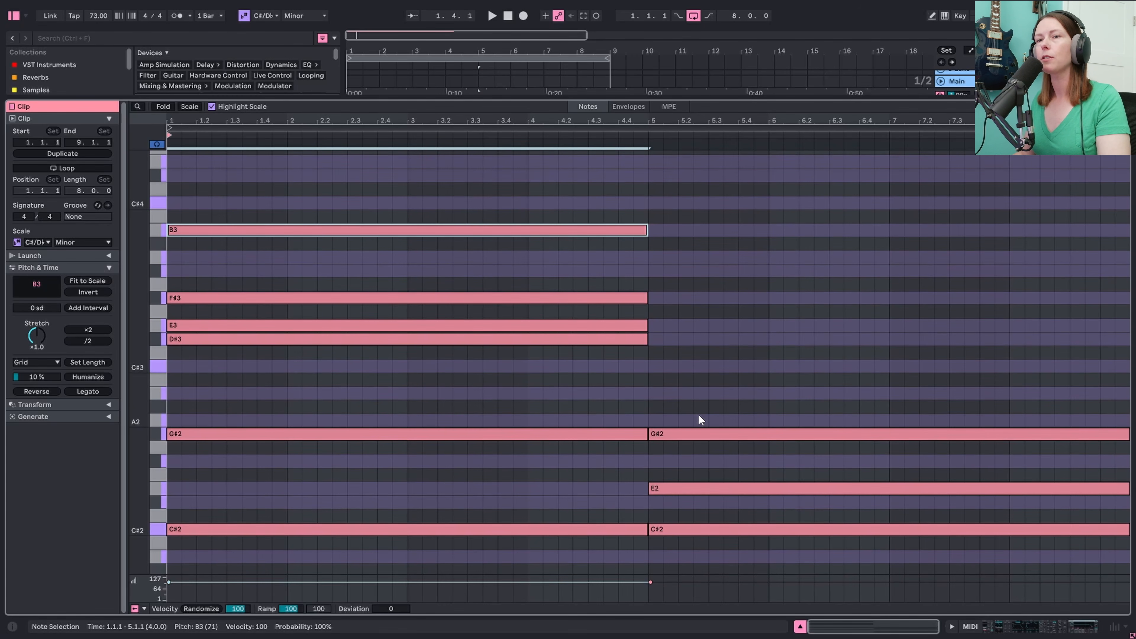
{"action": "key", "text": "space"}
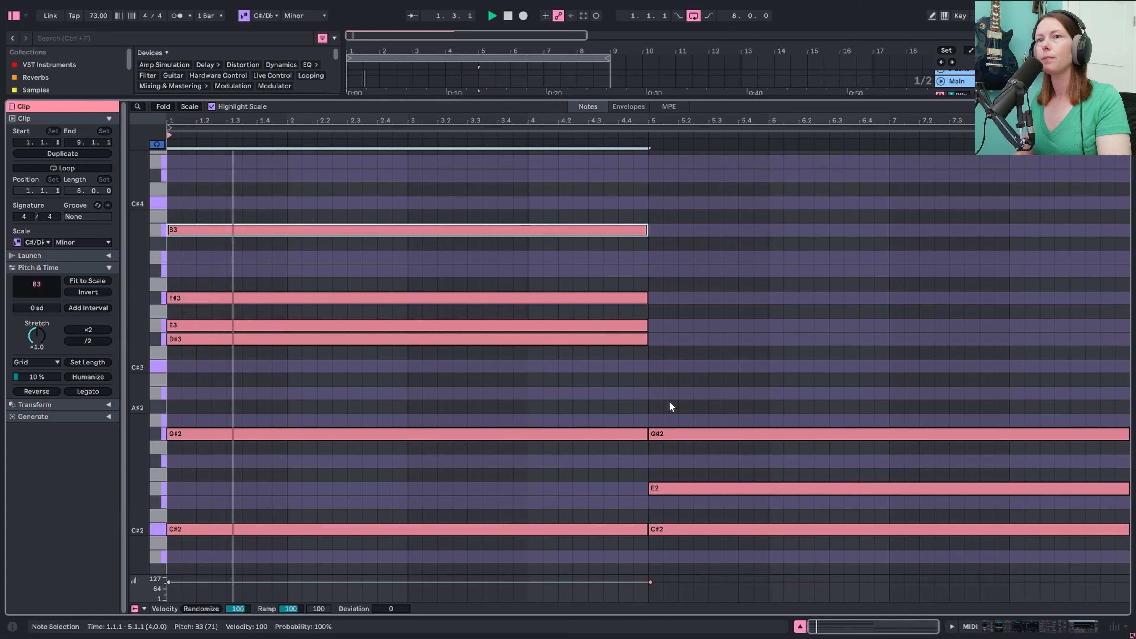
{"action": "scroll", "coordinate": [670, 400], "scroll_direction": "down", "scroll_amount": 4}
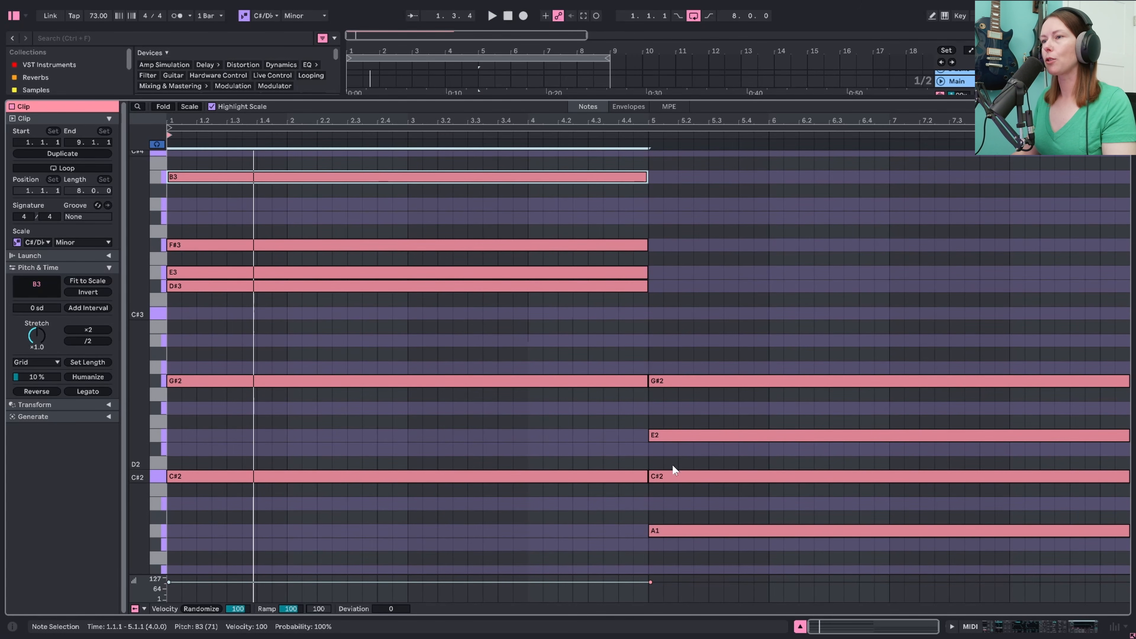
Step: Raise the second chord's C#2 to C#3 and add an E3 an octave above its E2
{"action": "left_click", "coordinate": [675, 476]}
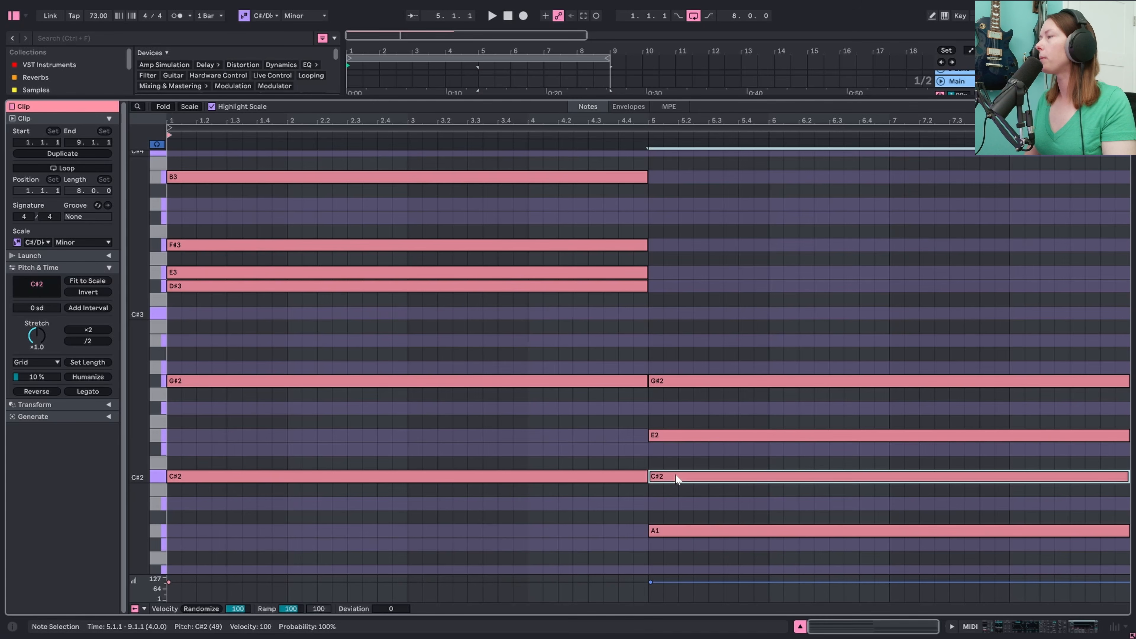
{"action": "key", "text": "shift+Up"}
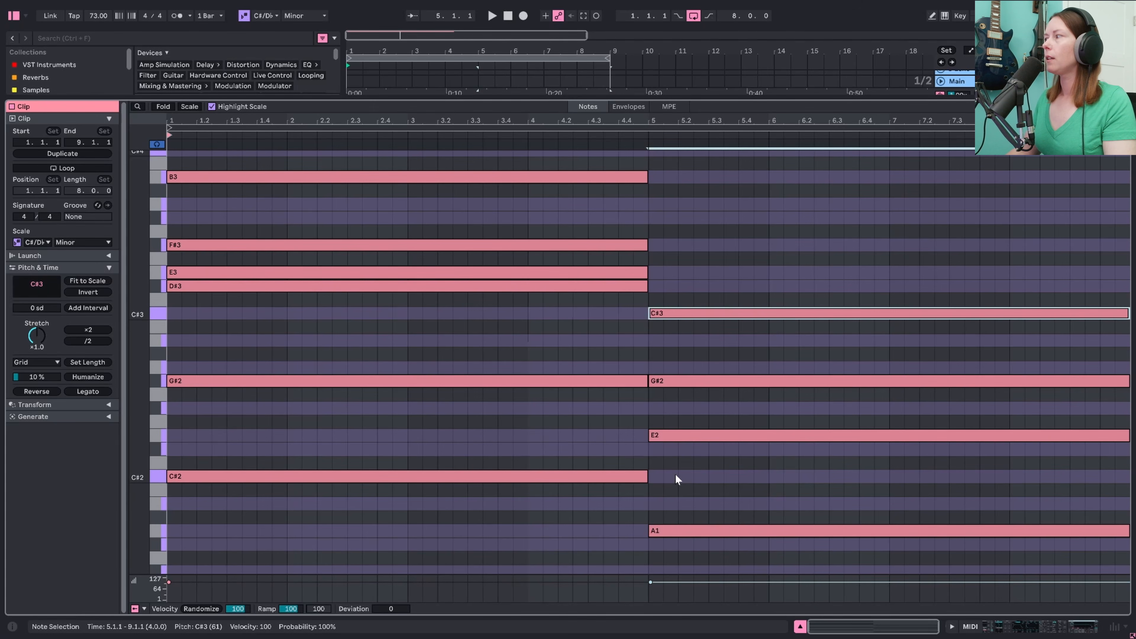
{"action": "left_click", "coordinate": [664, 433]}
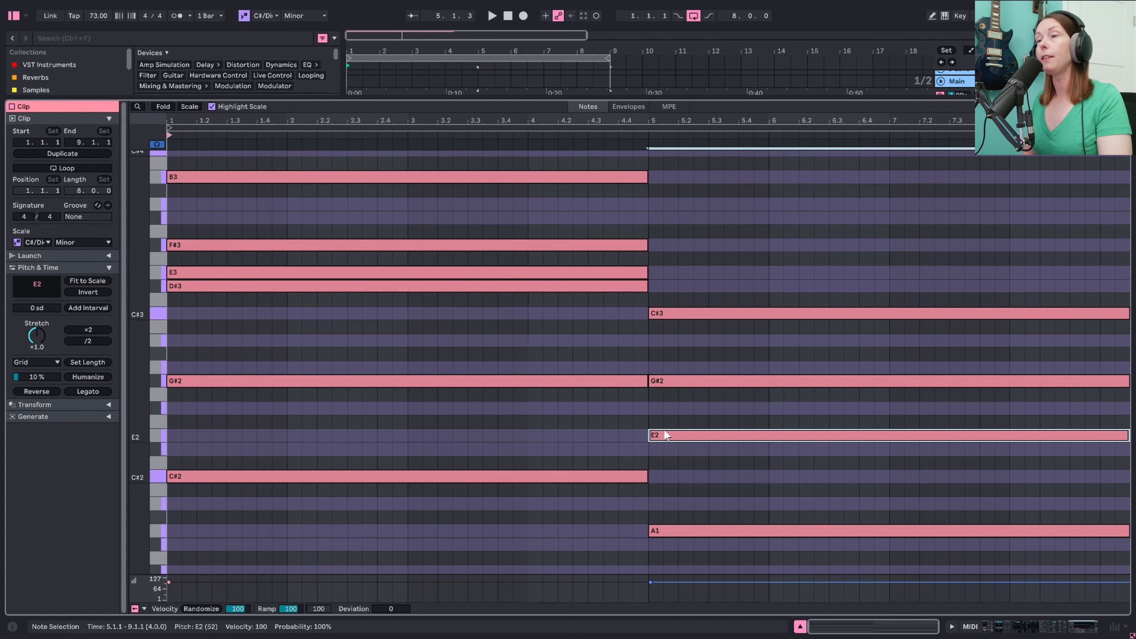
{"action": "key", "text": "shift+Up"}
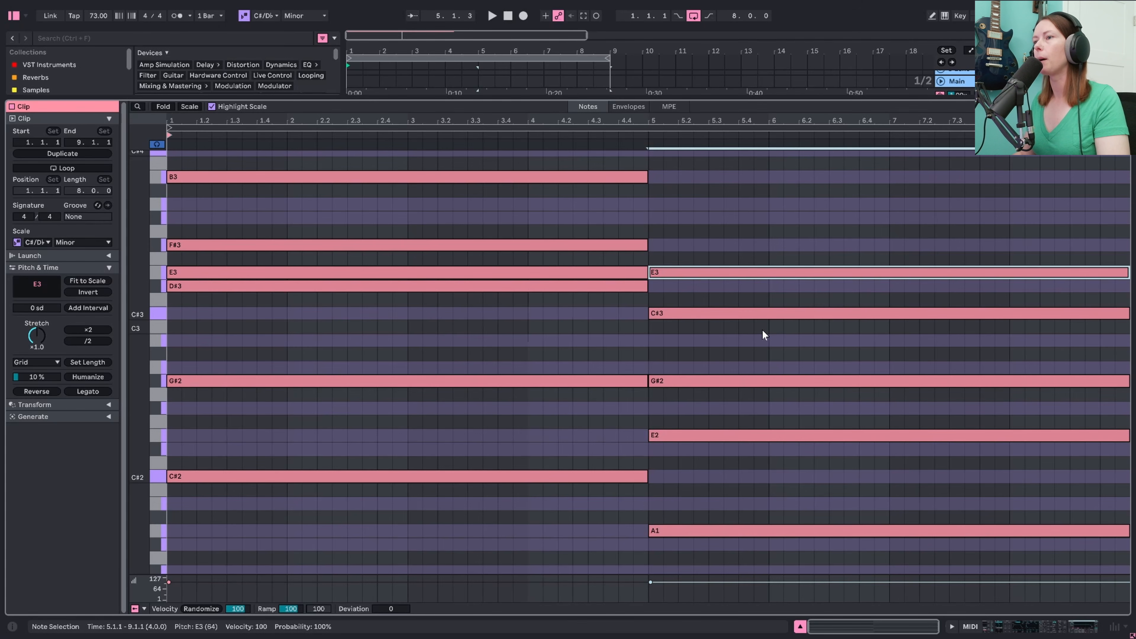
Step: Add a G#3 an octave above the G#2 in the second chord
{"action": "scroll", "coordinate": [917, 366], "scroll_direction": "up", "scroll_amount": 1}
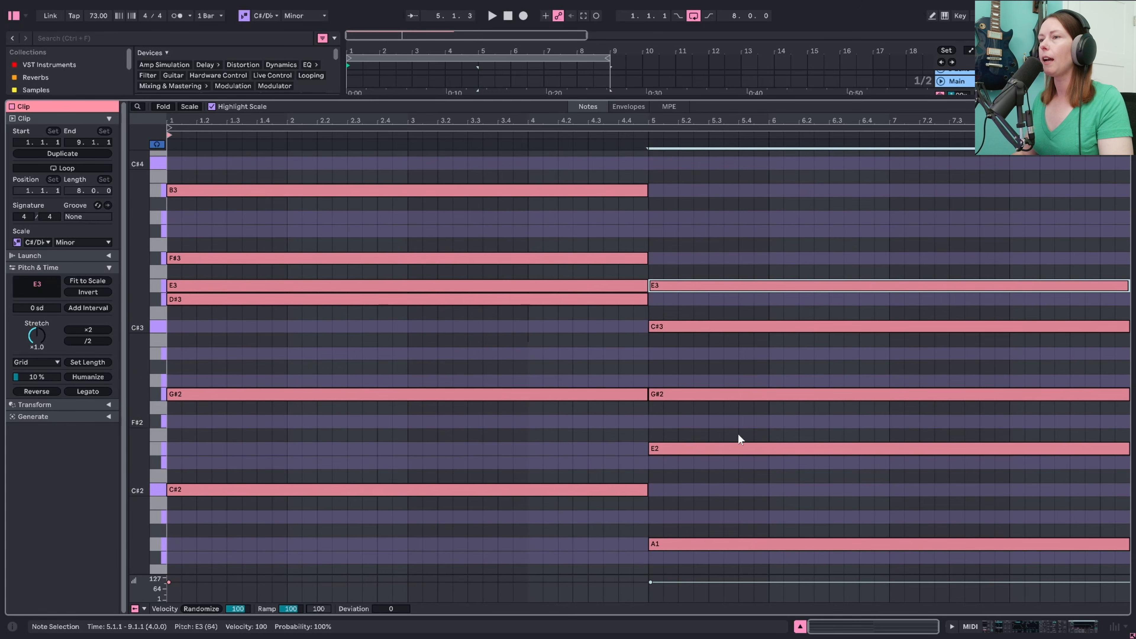
{"action": "left_click", "coordinate": [690, 395]}
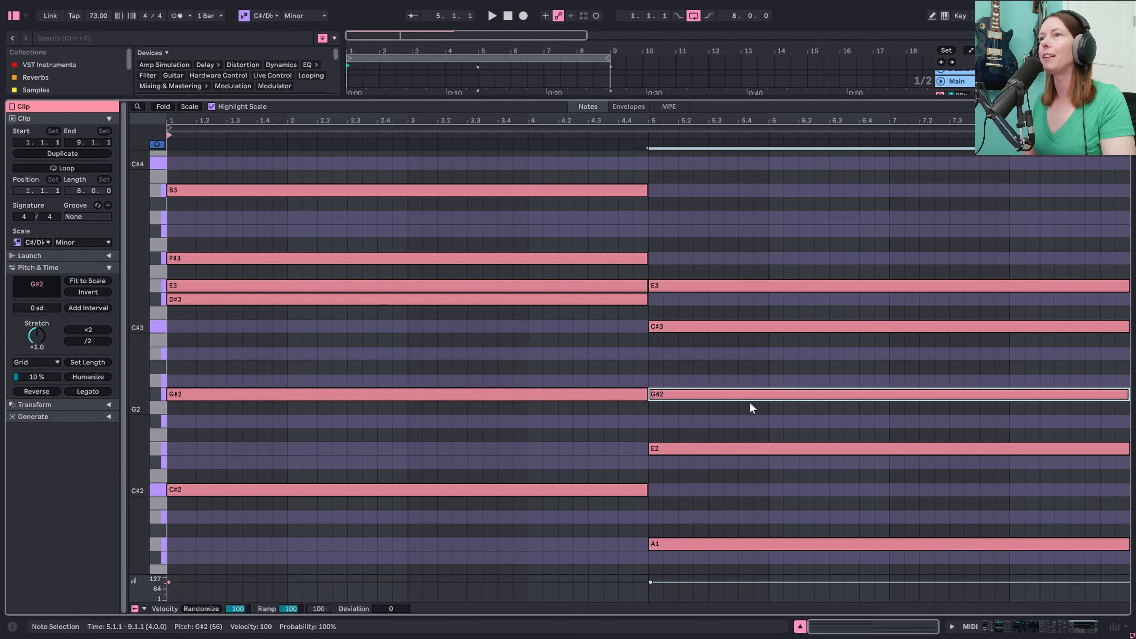
{"action": "key", "text": "shift+Up"}
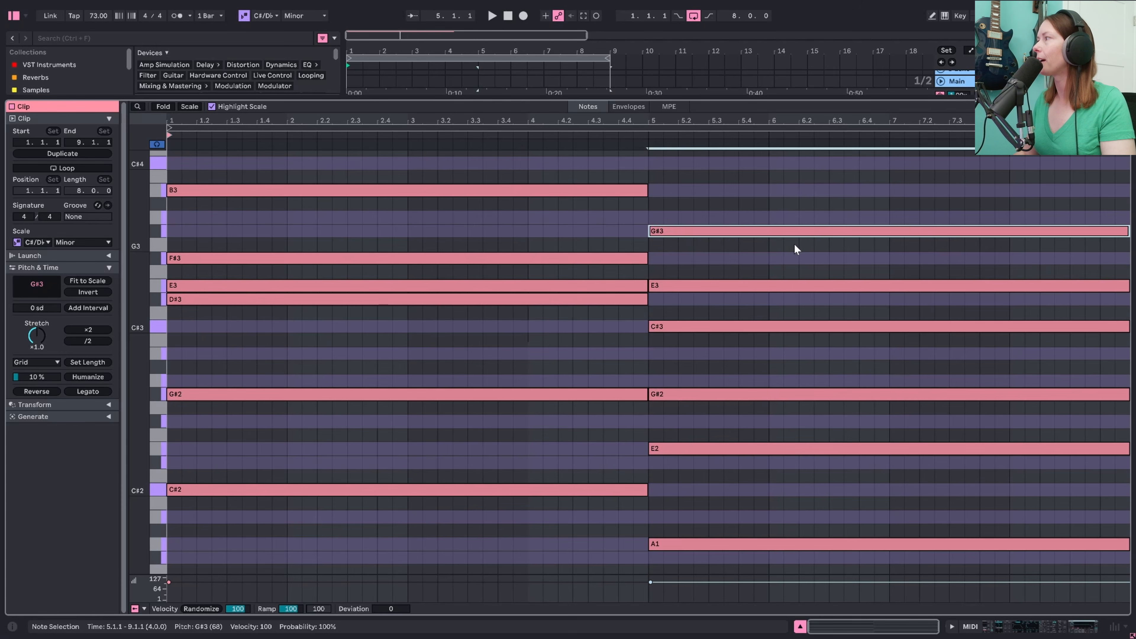
{"action": "scroll", "coordinate": [448, 326], "scroll_direction": "up", "scroll_amount": 2}
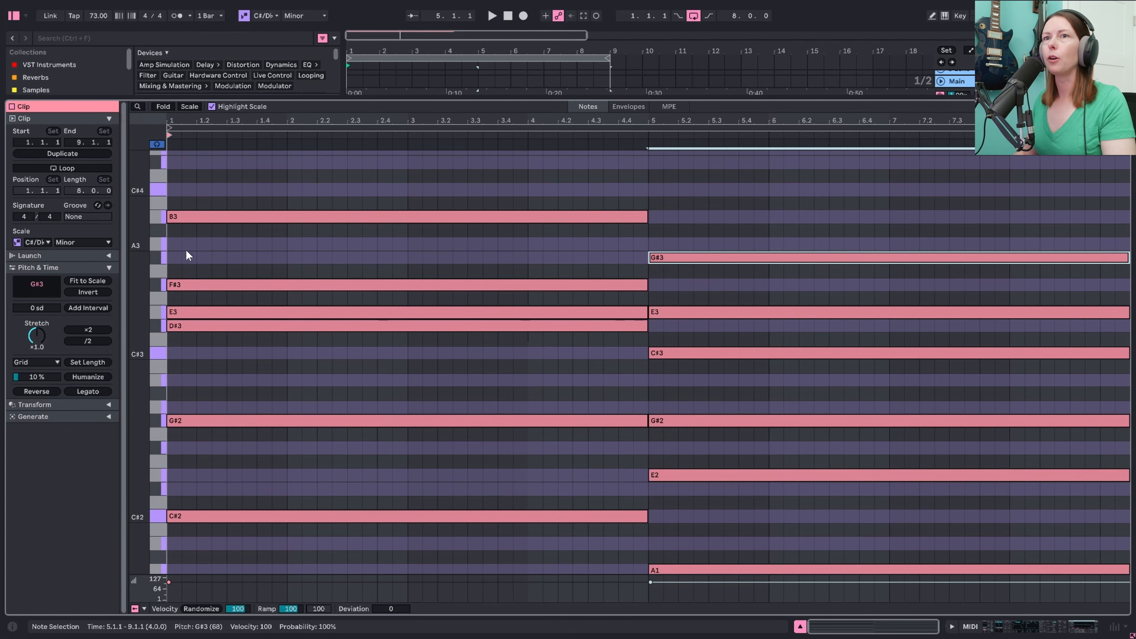
Step: Play back the revoiced chords from the start to hear the change at bar 5, and return to the clip's beginning
{"action": "left_click", "coordinate": [169, 251]}
{"action": "key", "text": "space"}
{"action": "scroll", "coordinate": [680, 352], "scroll_direction": "down", "scroll_amount": 2}
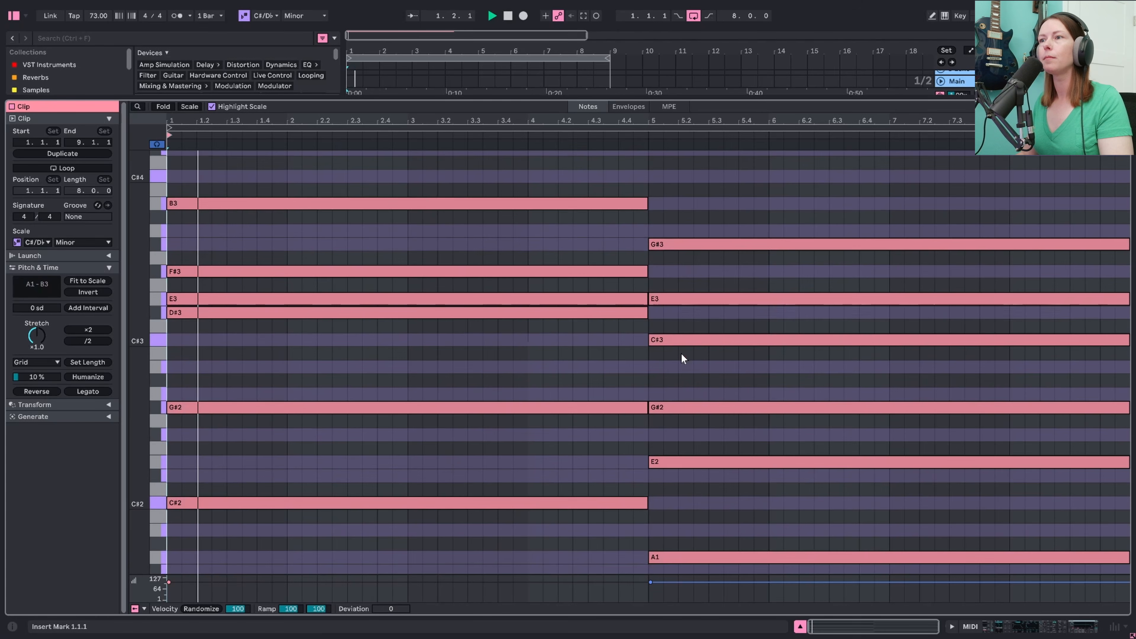
{"action": "left_click", "coordinate": [647, 357]}
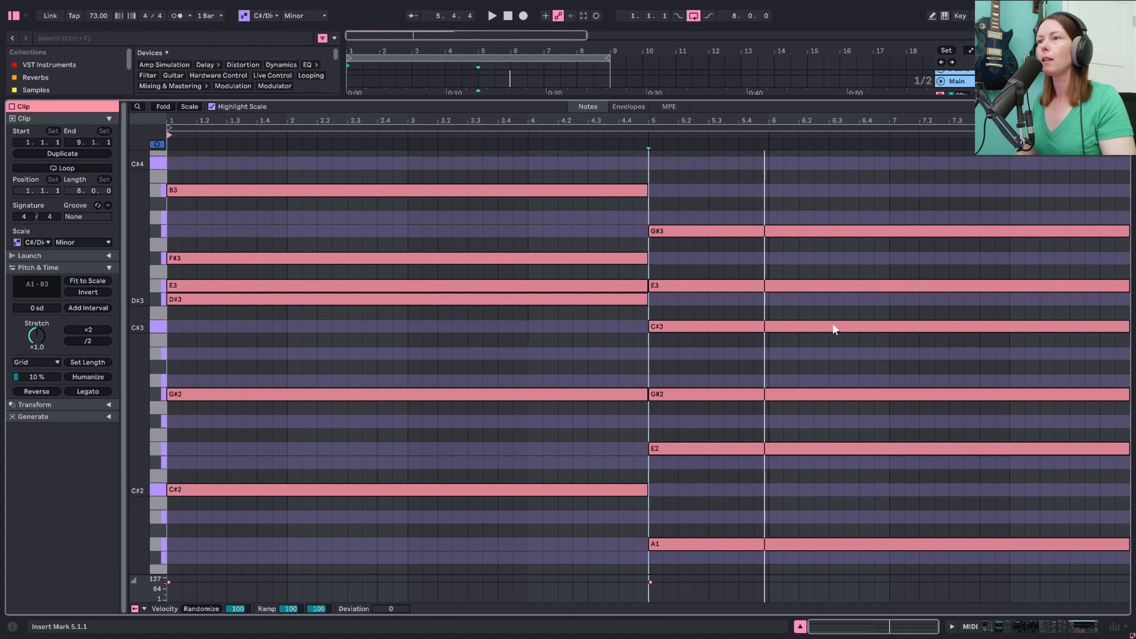
{"action": "left_click", "coordinate": [504, 340]}
{"action": "key", "text": "space"}
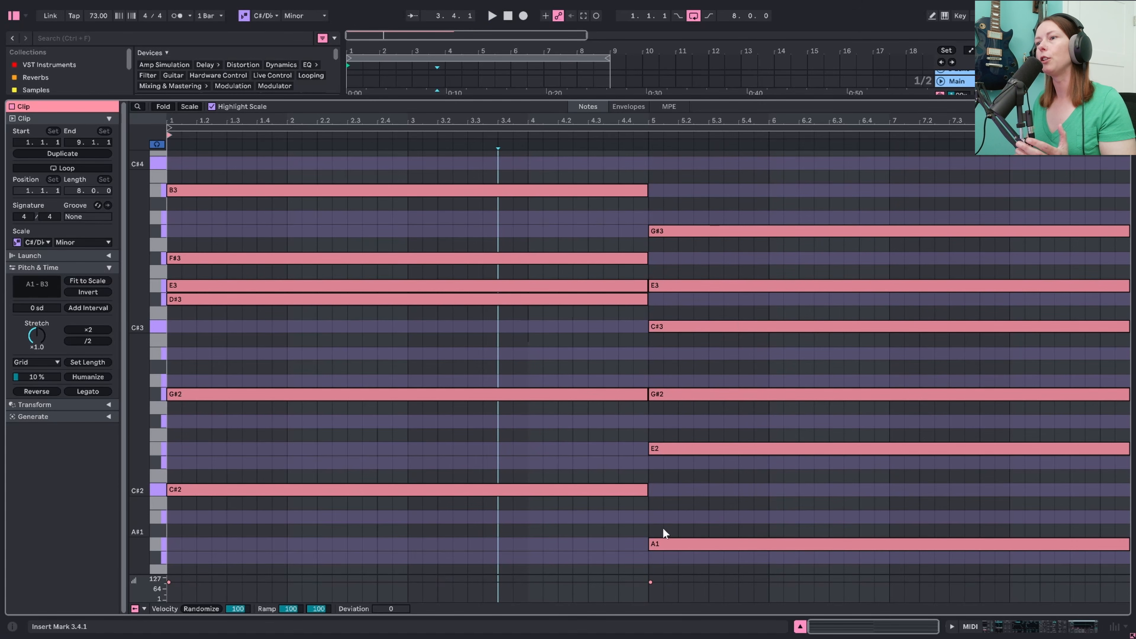
{"action": "key", "text": "Home"}
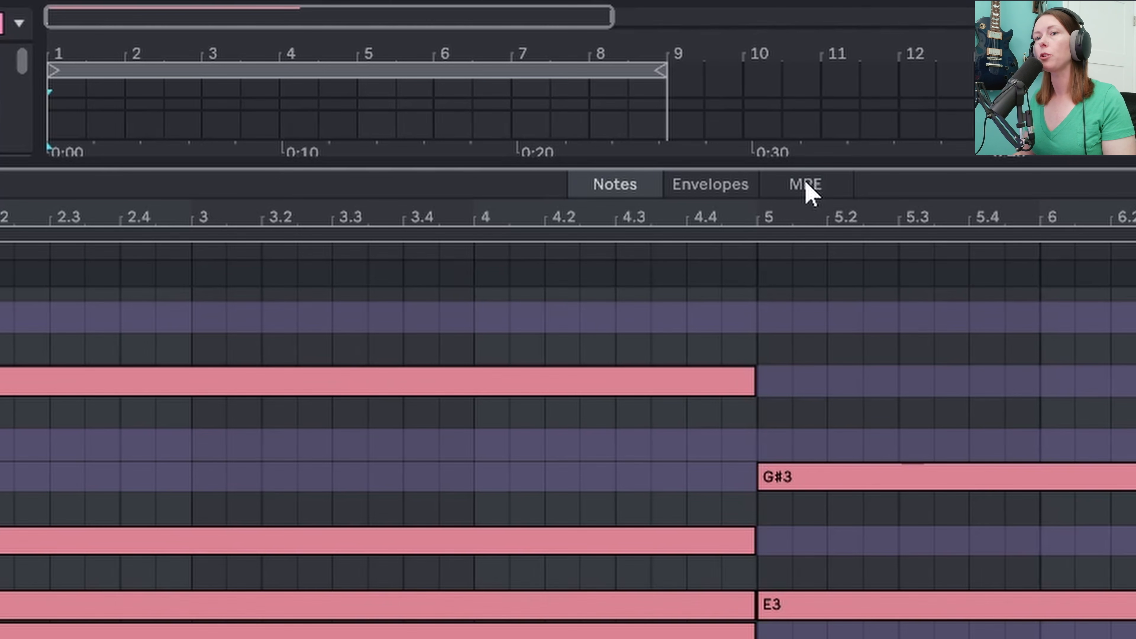
Step: Show the clip's MPE data and hide the Slide lane, keeping only the Pressure lane
{"action": "left_click", "coordinate": [669, 107]}
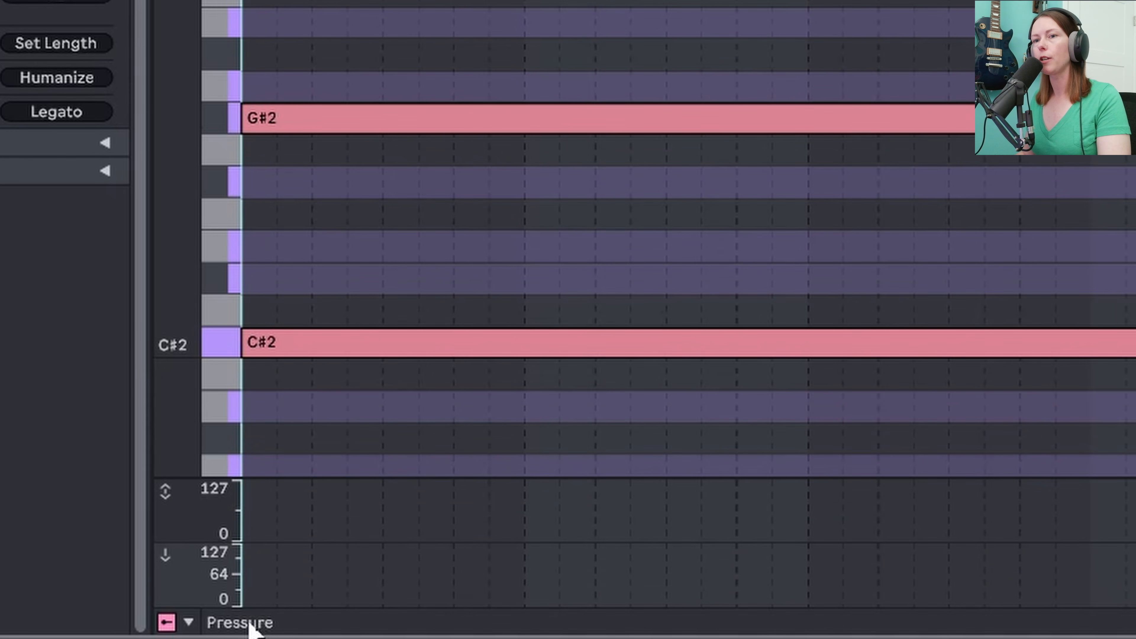
{"action": "left_click", "coordinate": [188, 623]}
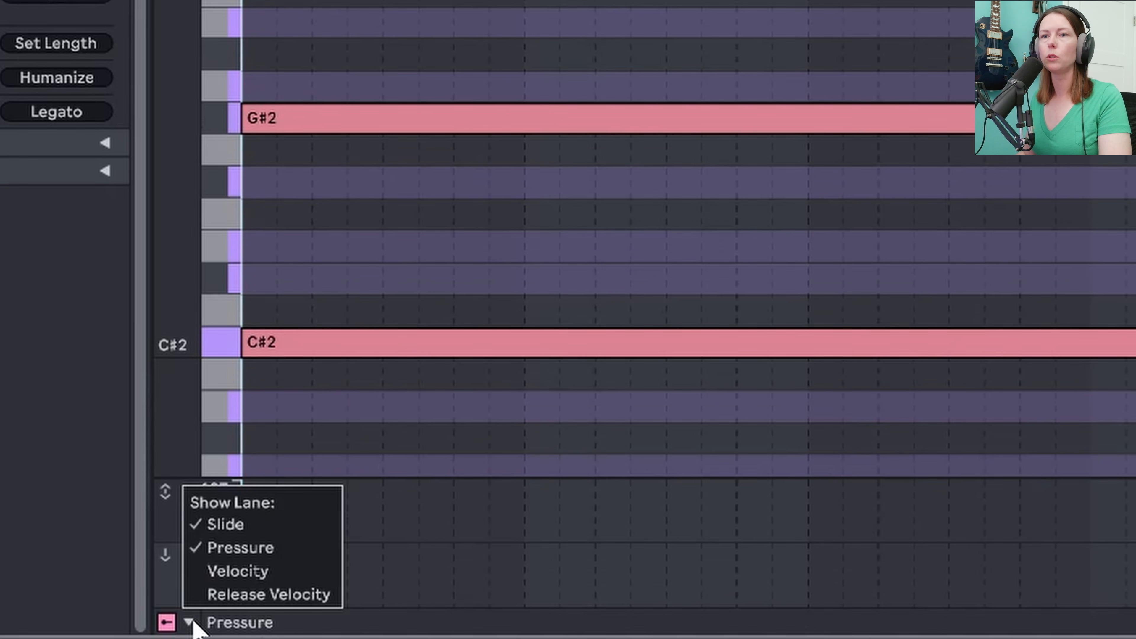
{"action": "left_click", "coordinate": [244, 529]}
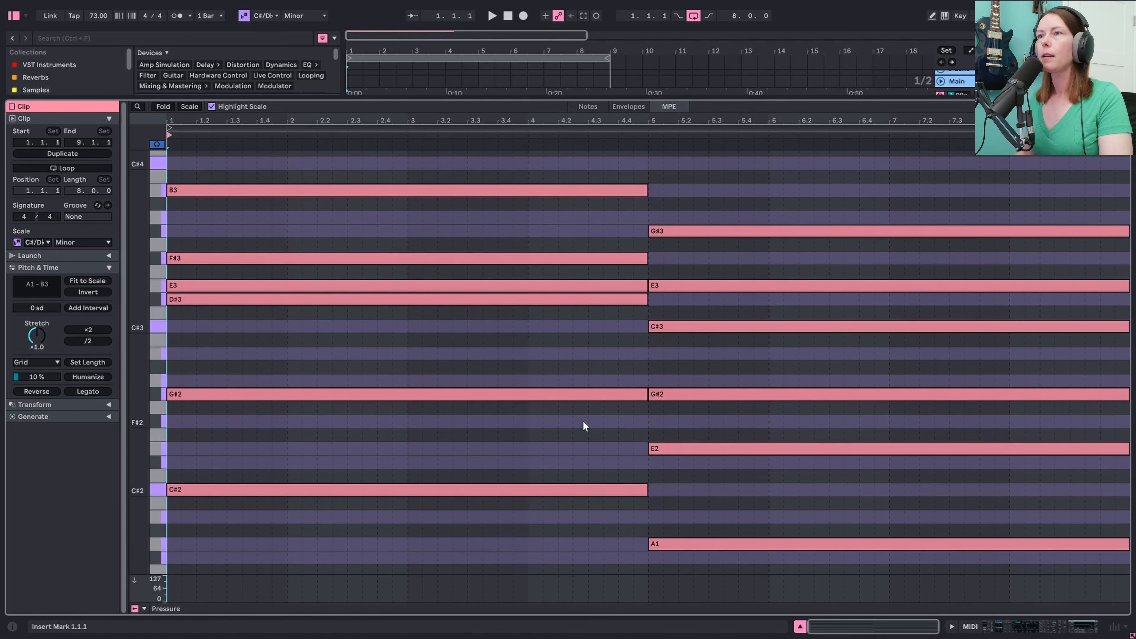
Step: Bend the first chord's B3 down to the second chord's G#3, adding a breakpoint just after 4.3 and setting the end point to -3 st
{"action": "left_click", "coordinate": [591, 189]}
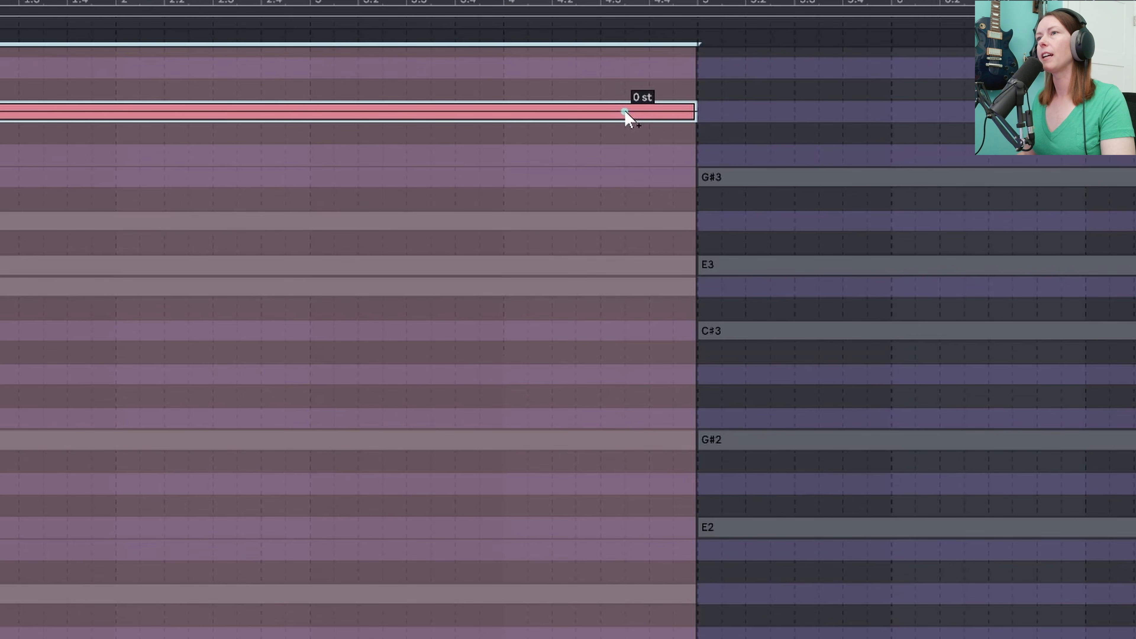
{"action": "left_click", "coordinate": [624, 111]}
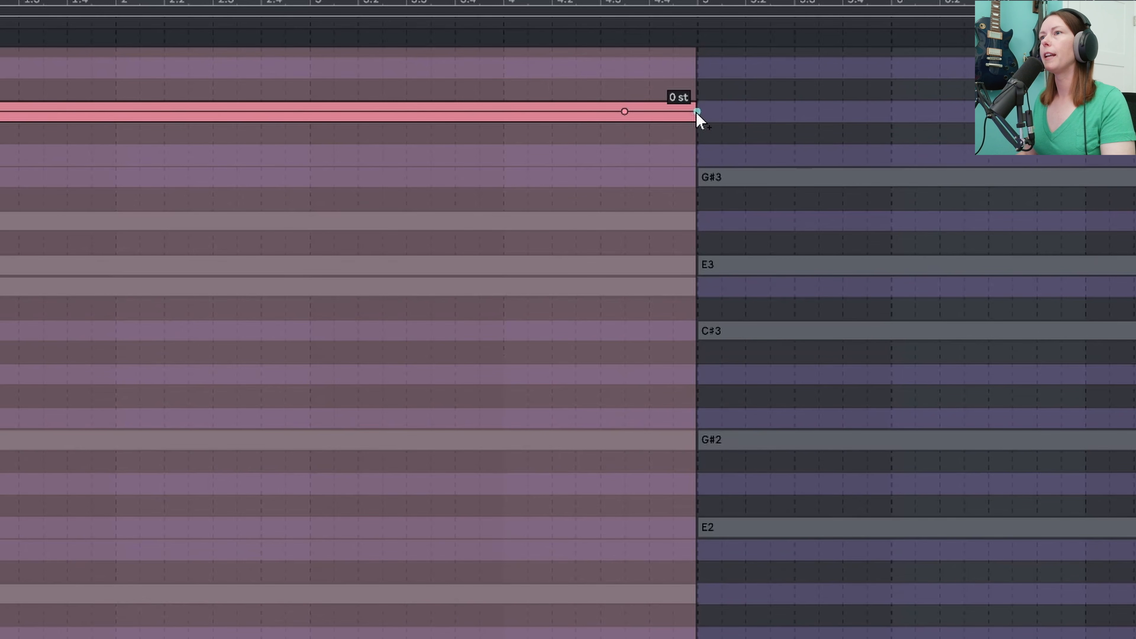
{"action": "left_click_drag", "start_coordinate": [695, 111], "coordinate": [695, 176]}
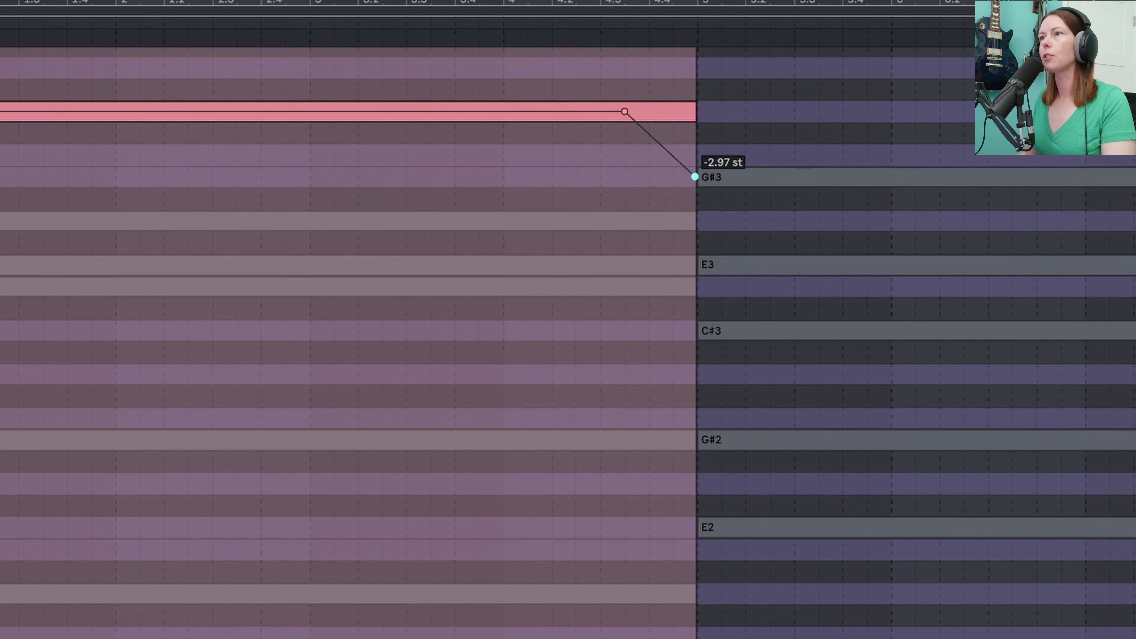
{"action": "right_click", "coordinate": [694, 177]}
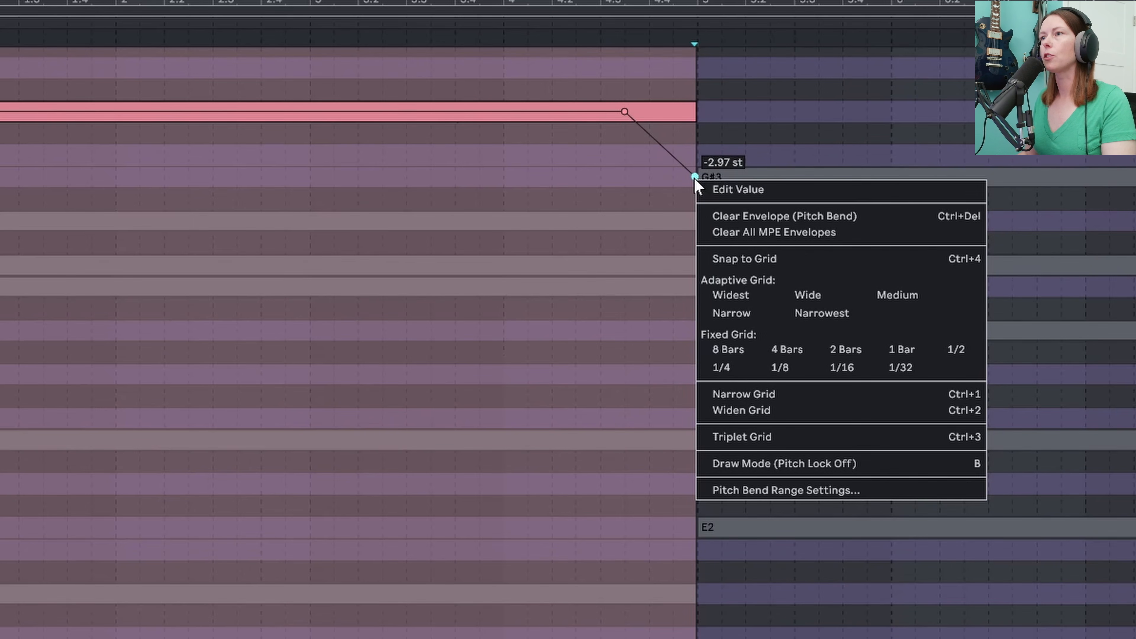
{"action": "left_click", "coordinate": [743, 187]}
{"action": "type", "text": "-"}
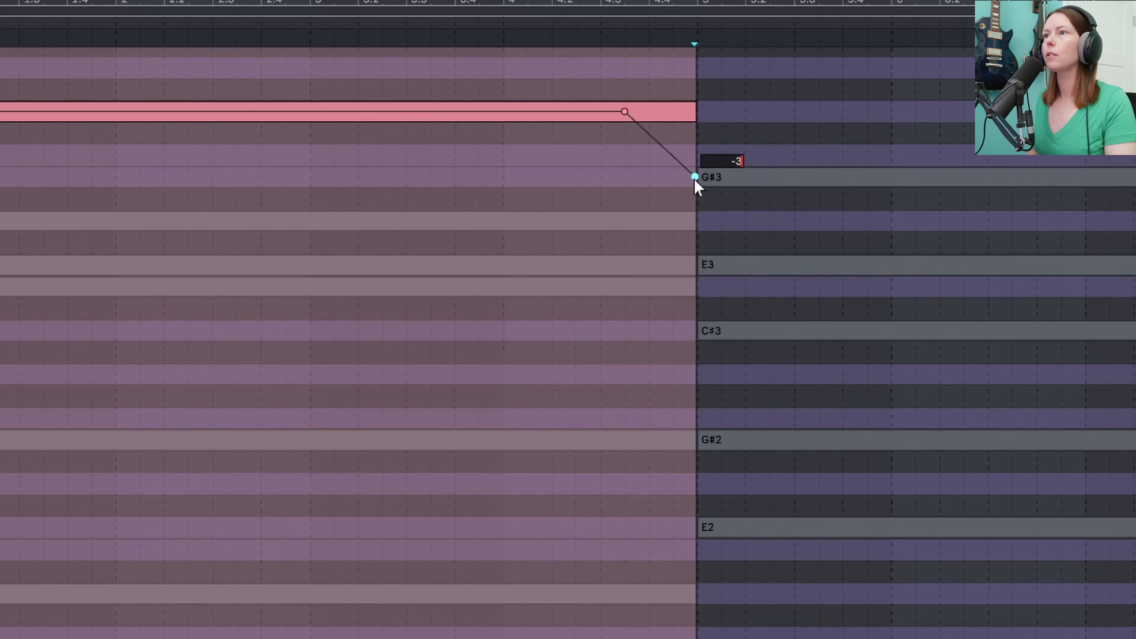
{"action": "type", "text": "3"}
{"action": "key", "text": "Return"}
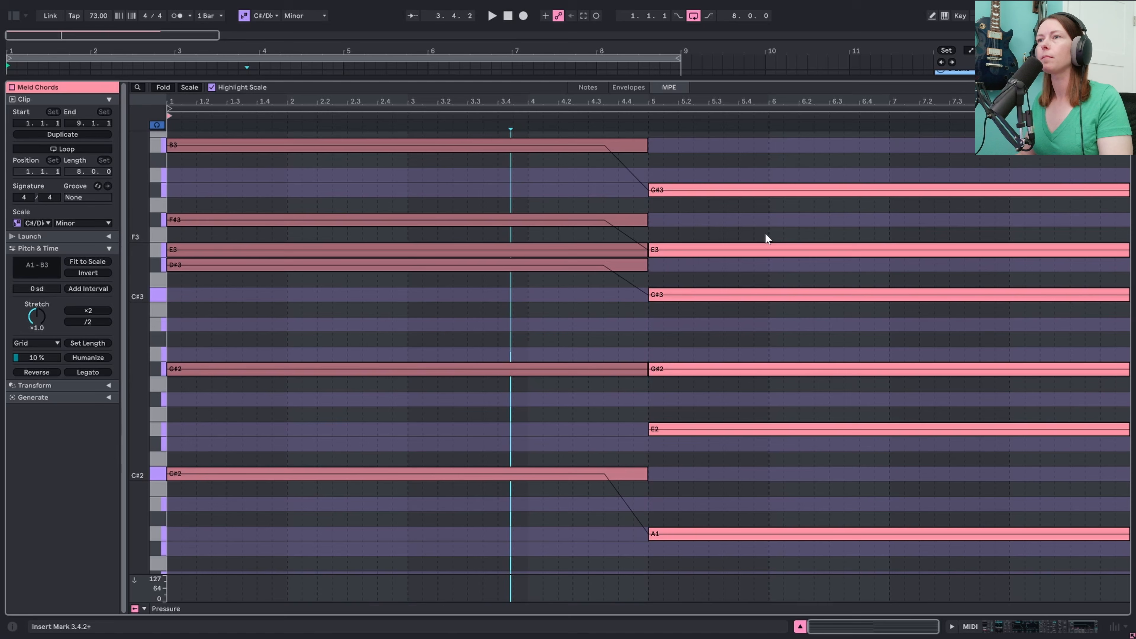
Step: Play back the pitch-bent chord change and lower the Rough amount of Meld's engine A to 35.7
{"action": "key", "text": "space"}
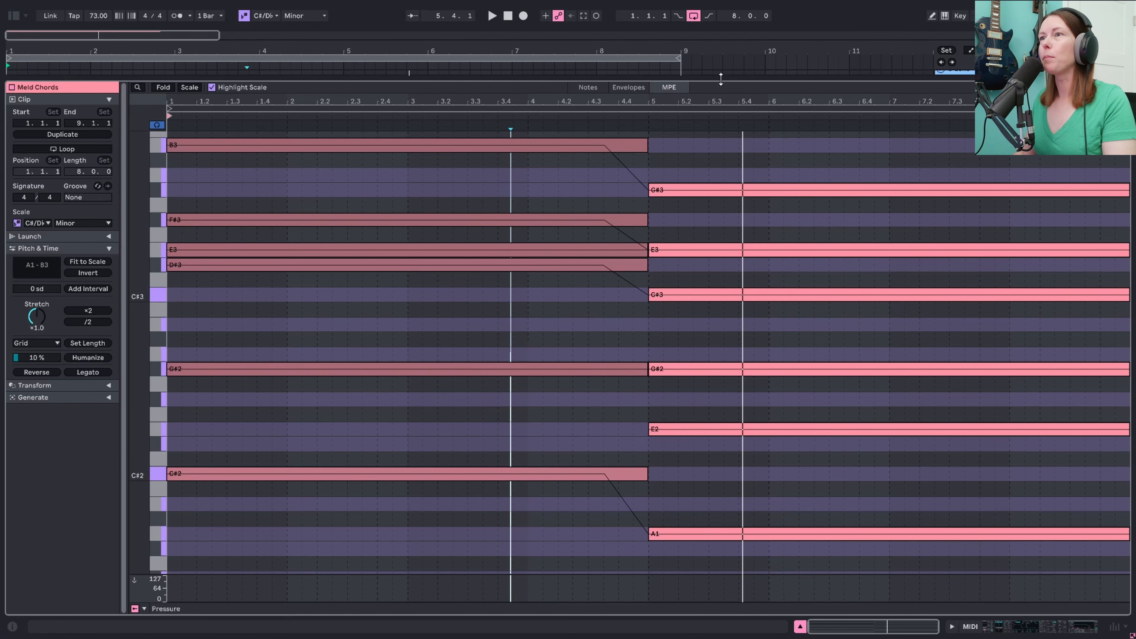
{"action": "left_click_drag", "start_coordinate": [721, 79], "coordinate": [661, 565]}
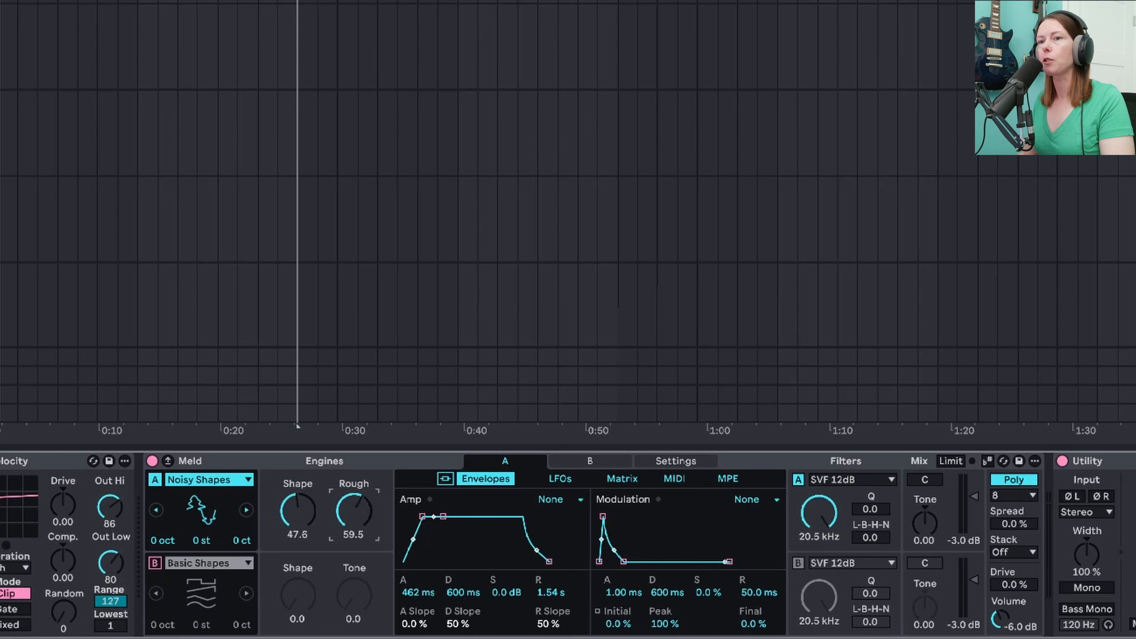
{"action": "left_click_drag", "start_coordinate": [354, 510], "coordinate": [353, 531]}
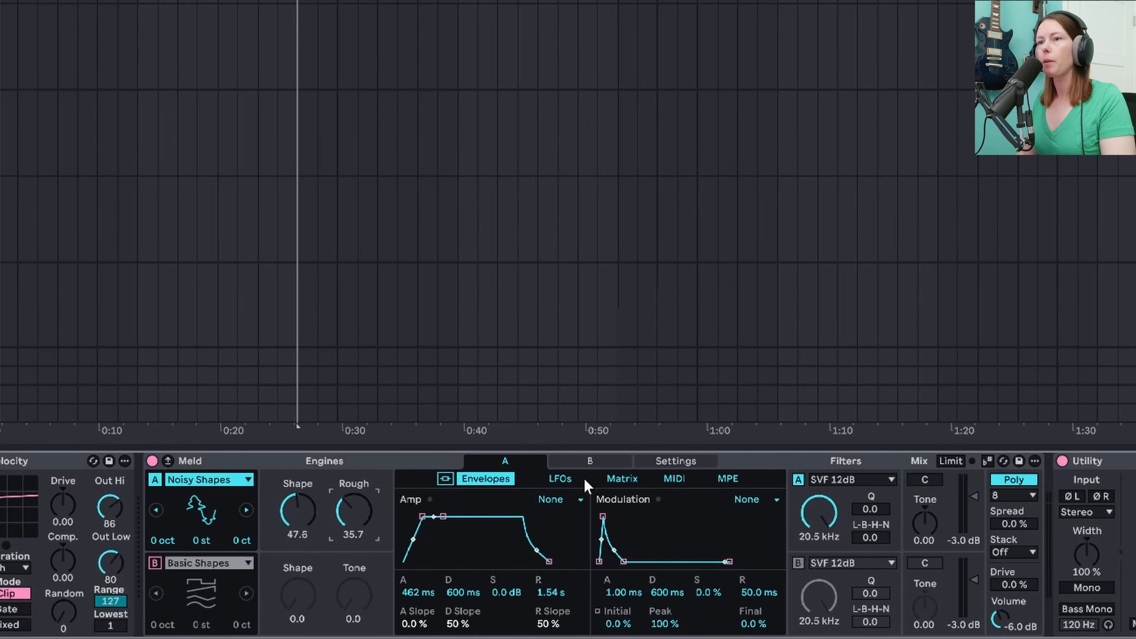
Step: Set Meld's LFO 1 to Wander with a tempo-synced rate of 1.5 and Morph at 23.8
{"action": "left_click", "coordinate": [560, 478]}
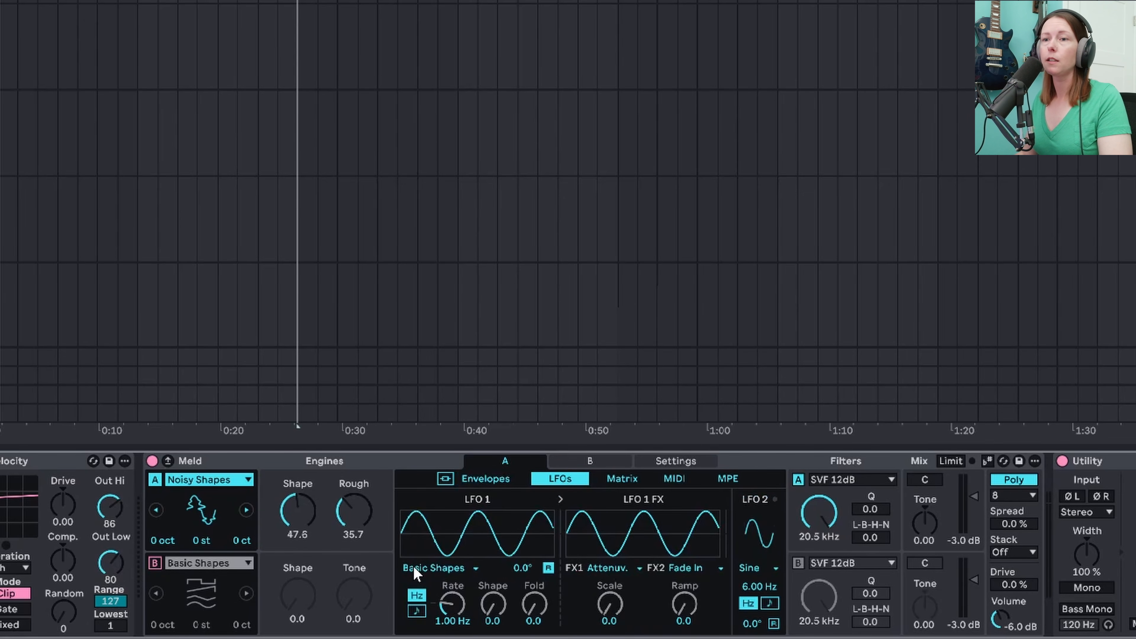
{"action": "left_click", "coordinate": [437, 569]}
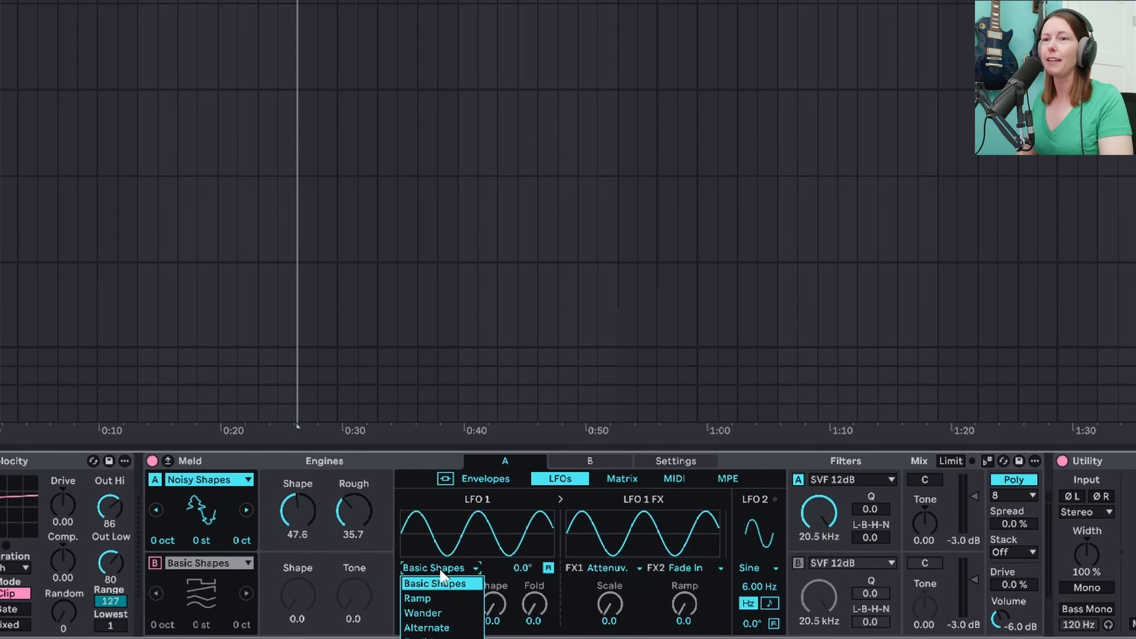
{"action": "left_click", "coordinate": [465, 614]}
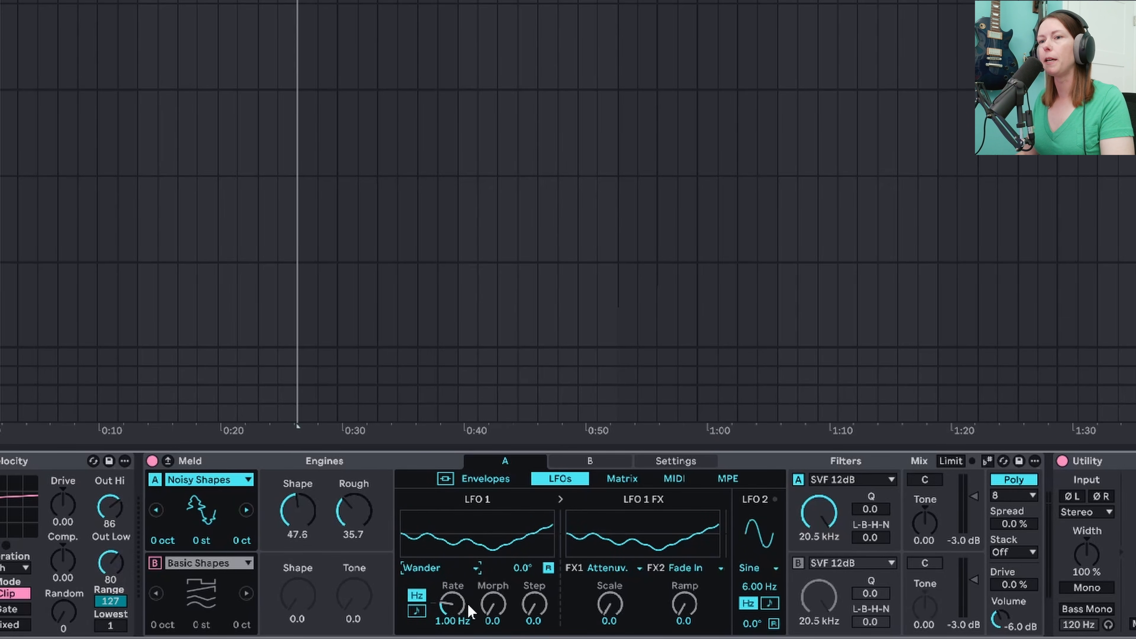
{"action": "left_click", "coordinate": [416, 610]}
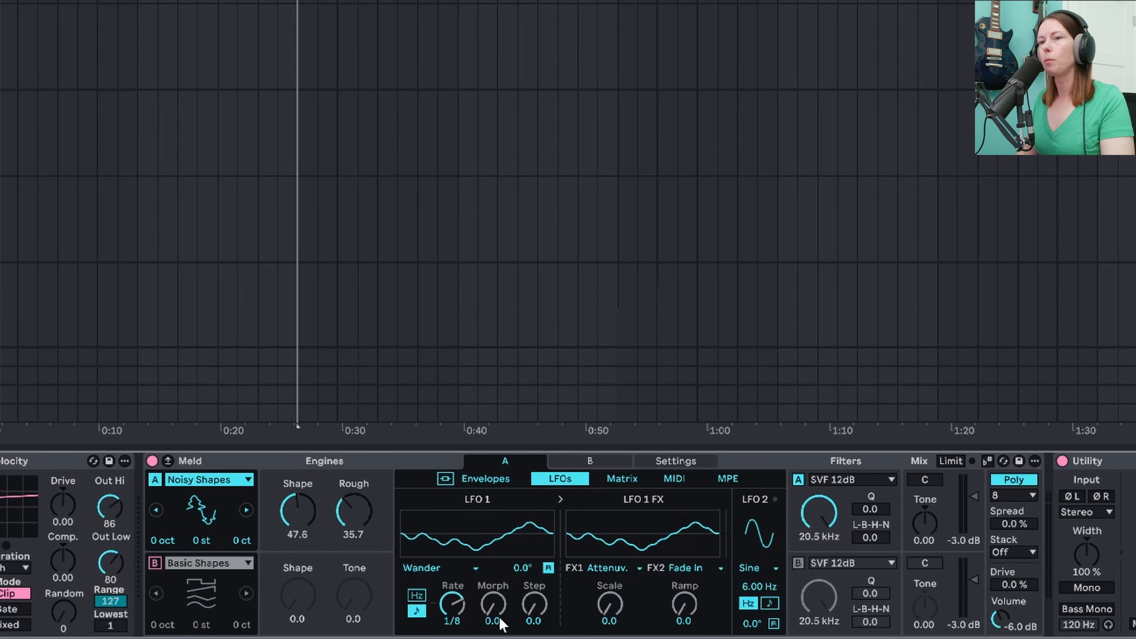
{"action": "left_click_drag", "start_coordinate": [463, 602], "coordinate": [496, 600]}
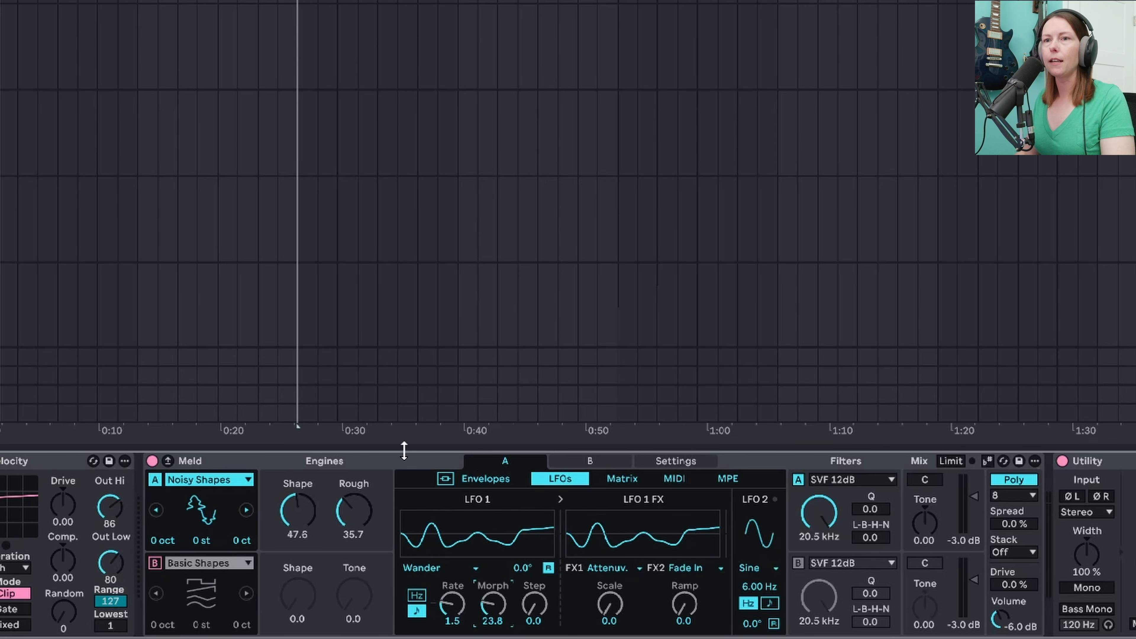
Step: Expand Meld's modulation matrix, assign LFO 1 to Osc Macro 1 at 6.2, and select LFO 1's Osc Macro 2 slot
{"action": "left_click", "coordinate": [169, 461]}
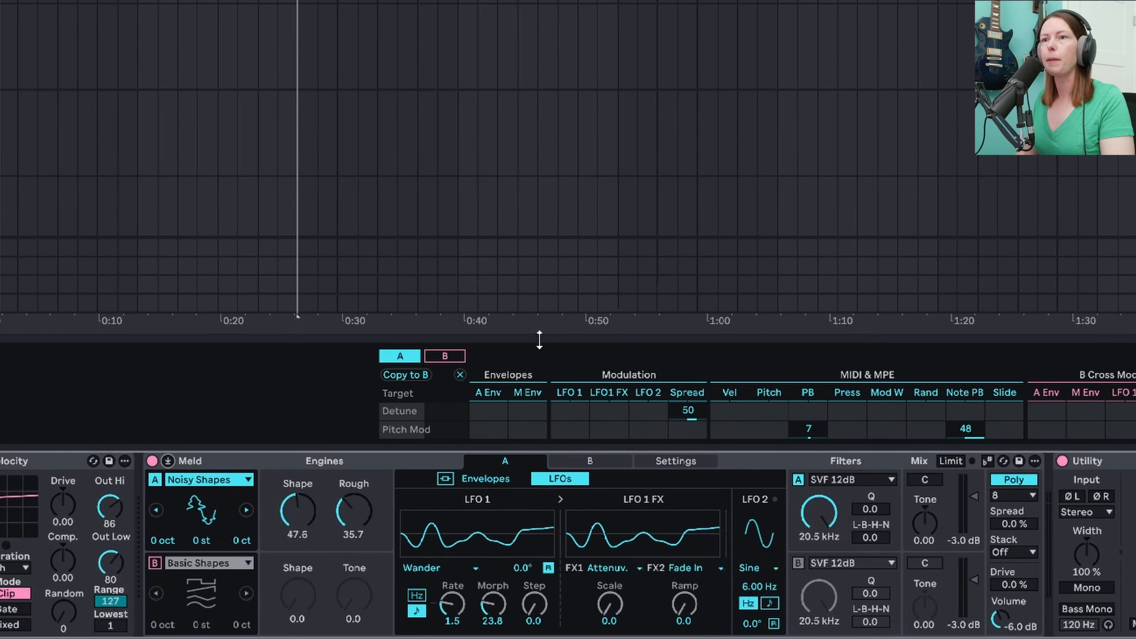
{"action": "left_click_drag", "start_coordinate": [540, 340], "coordinate": [574, 0]}
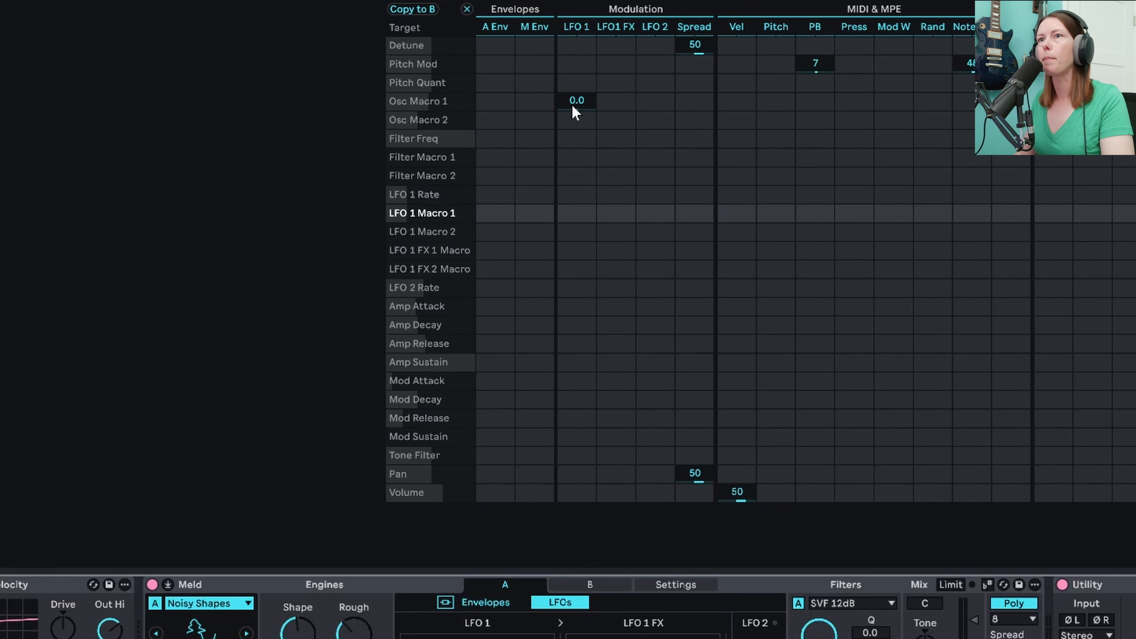
{"action": "left_click_drag", "start_coordinate": [576, 100], "coordinate": [577, 97]}
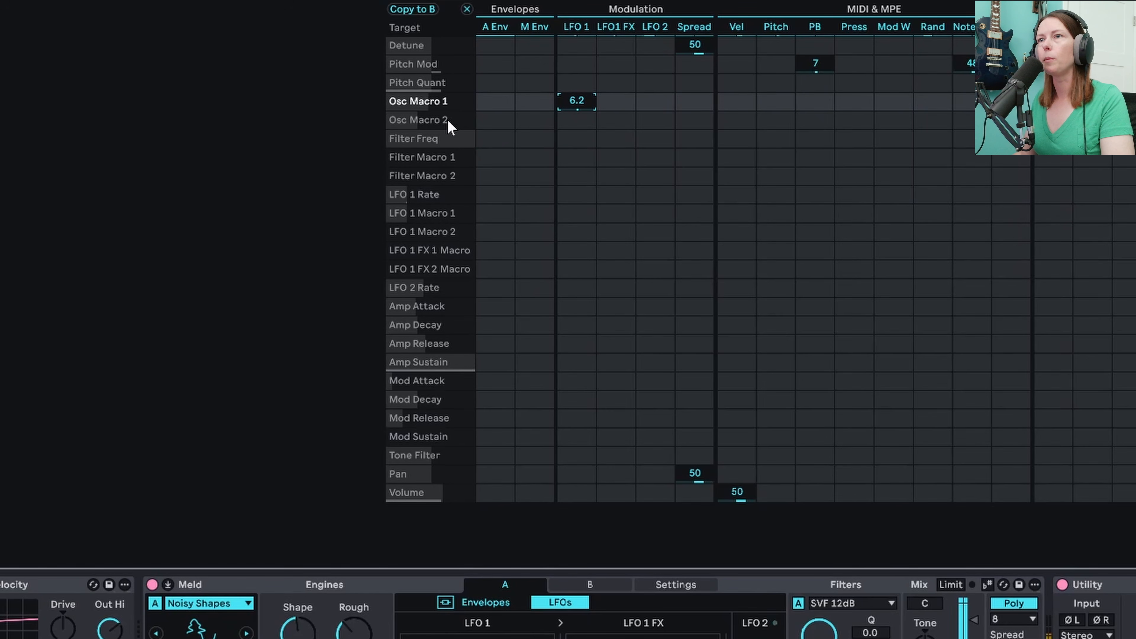
{"action": "left_click", "coordinate": [584, 125]}
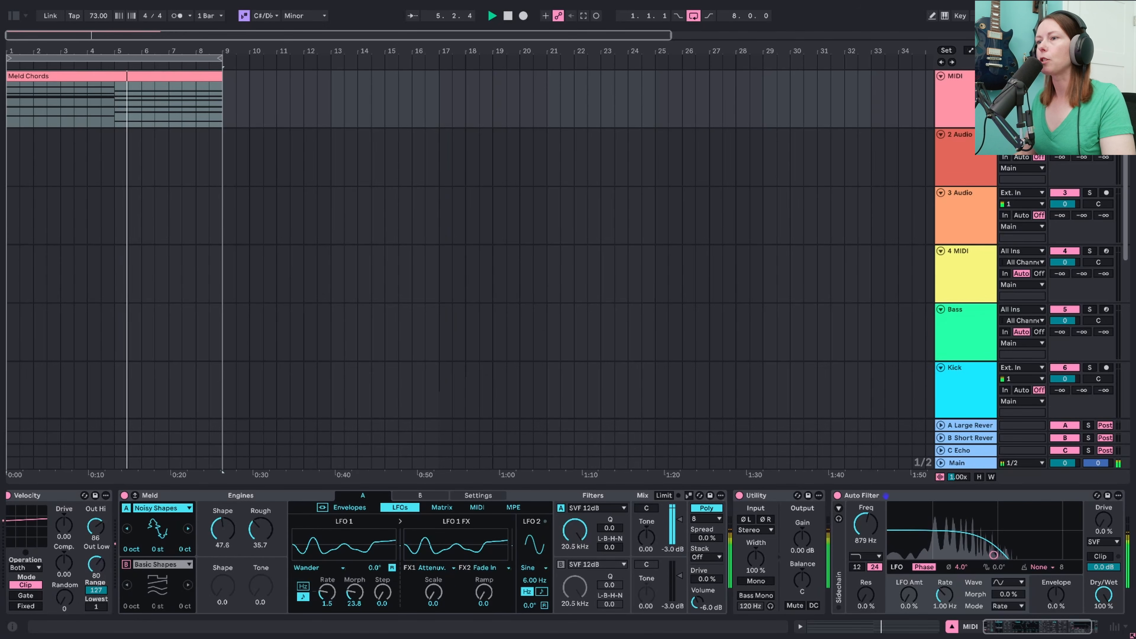
Step: Set Meld's Spread to 15% and its Stack to 2
{"action": "left_click_drag", "start_coordinate": [706, 537], "coordinate": [706, 526]}
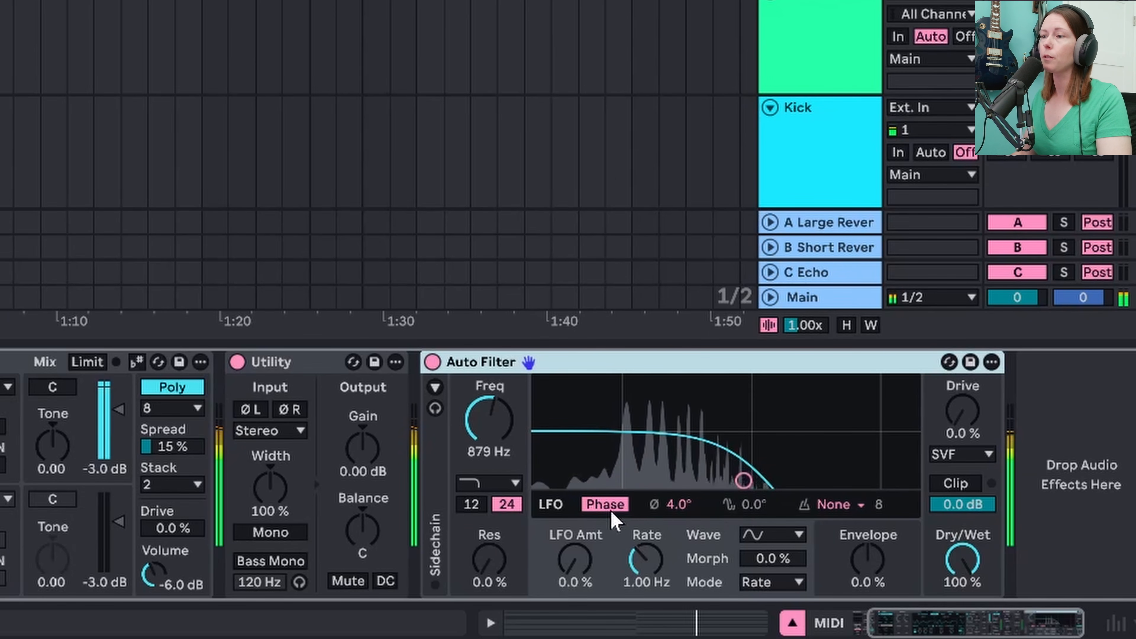
Step: Modulate the Auto Filter with a Wander LFO at 13% amount, 0.51 Hz rate and 62° phase
{"action": "left_click", "coordinate": [574, 560]}
{"action": "left_click_drag", "start_coordinate": [575, 560], "coordinate": [574, 550]}
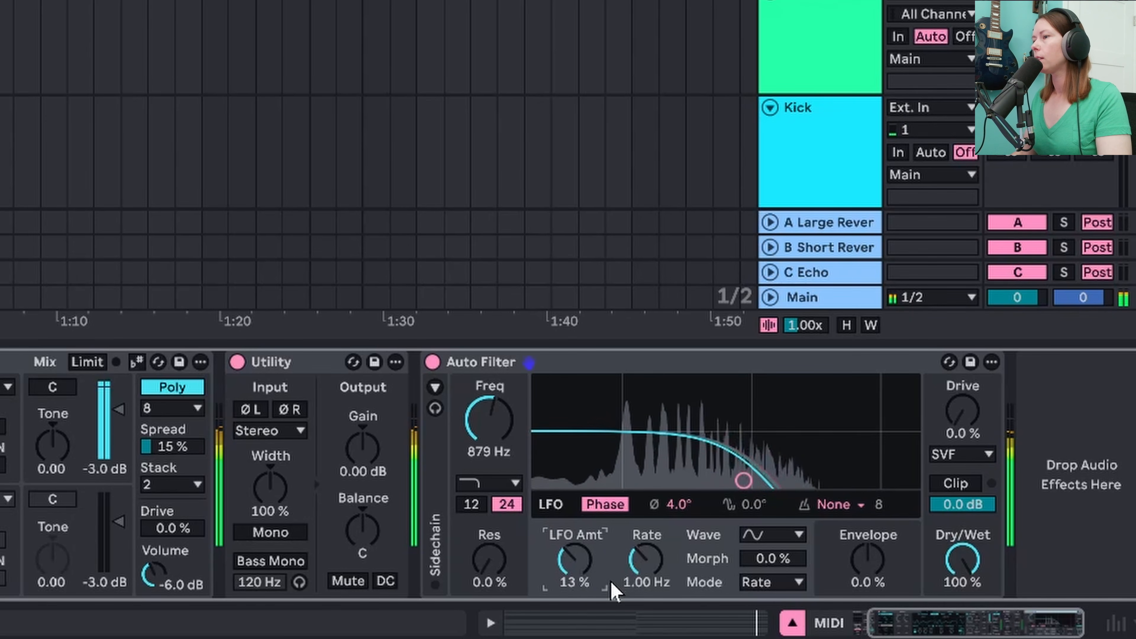
{"action": "left_click", "coordinate": [783, 535]}
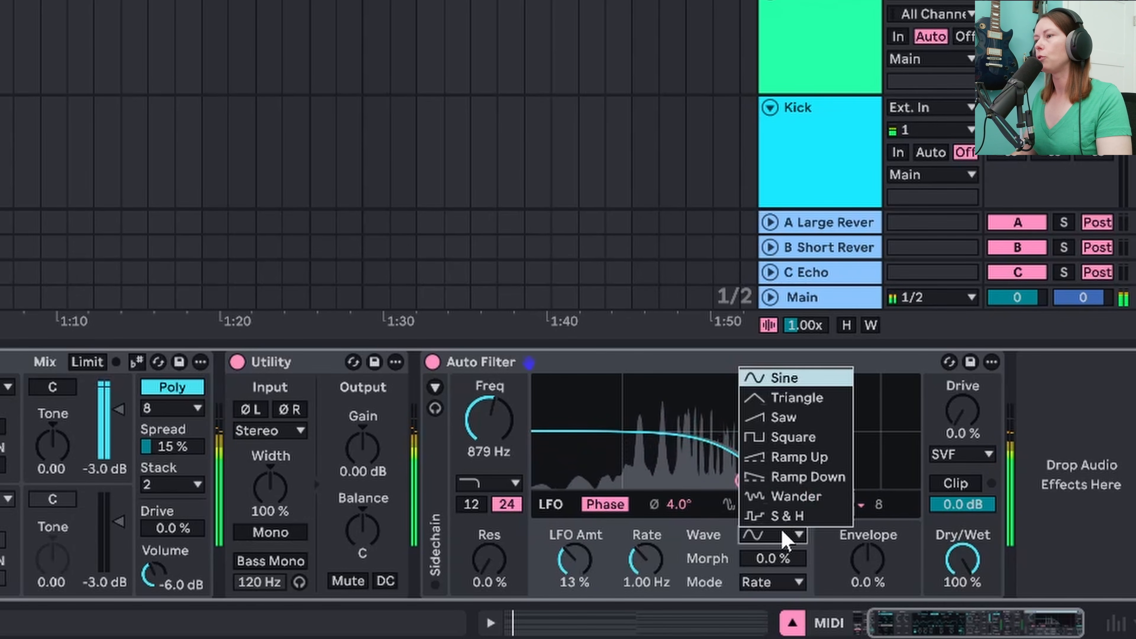
{"action": "left_click", "coordinate": [796, 496]}
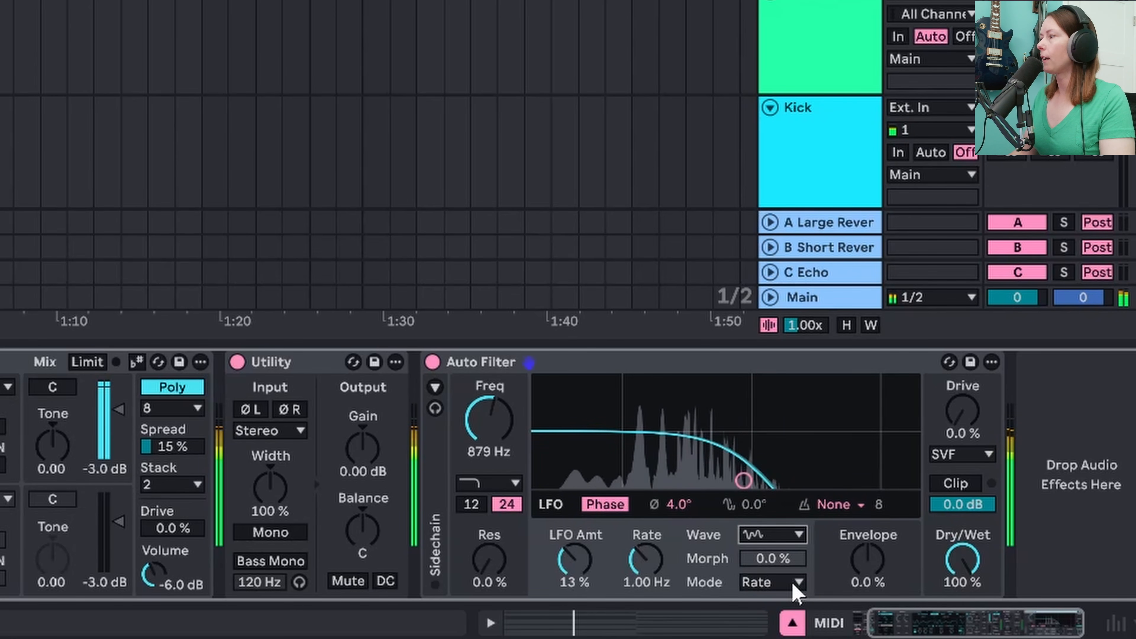
{"action": "left_click_drag", "start_coordinate": [647, 563], "coordinate": [648, 595]}
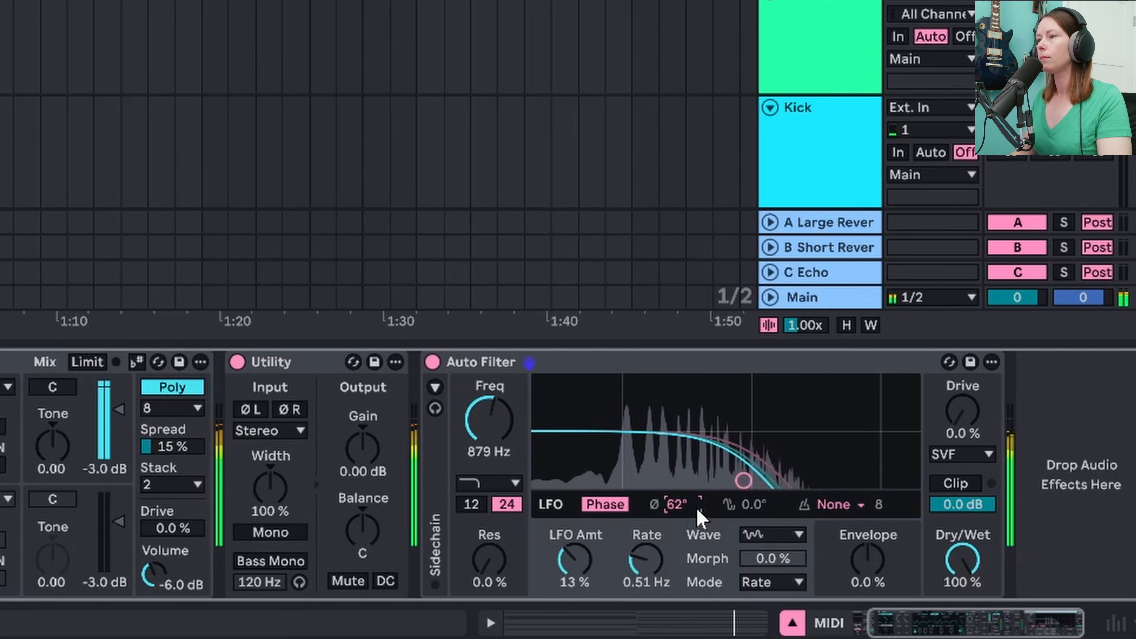
Step: Switch the Auto Filter's circuit to DFM and set its Drive to 13%
{"action": "left_click", "coordinate": [977, 468]}
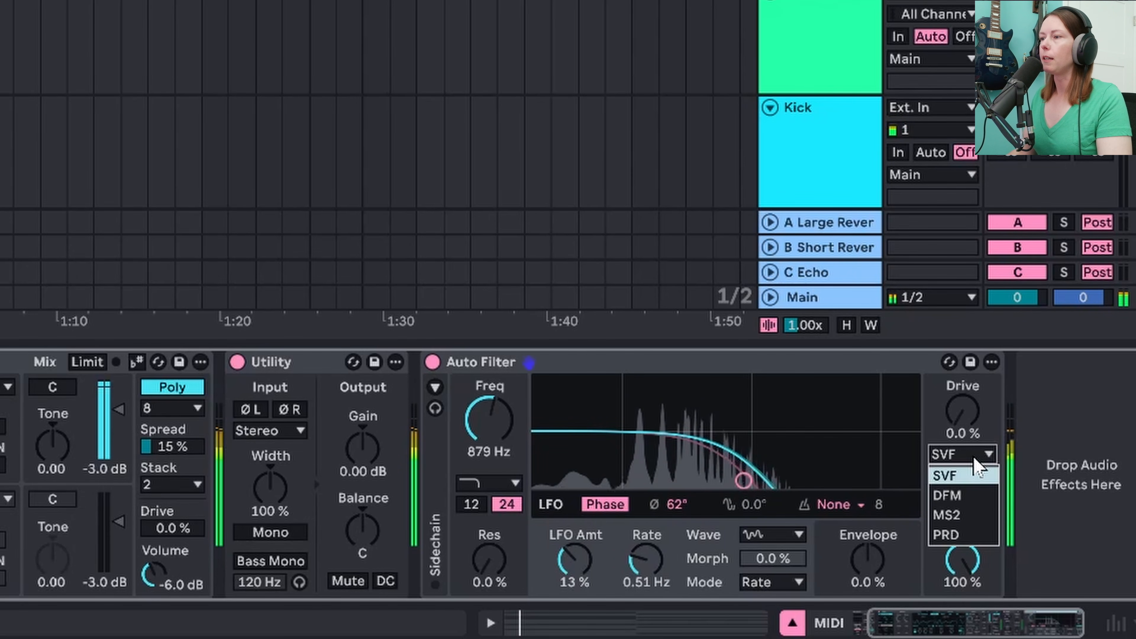
{"action": "left_click", "coordinate": [979, 493]}
{"action": "left_click_drag", "start_coordinate": [973, 422], "coordinate": [973, 401]}
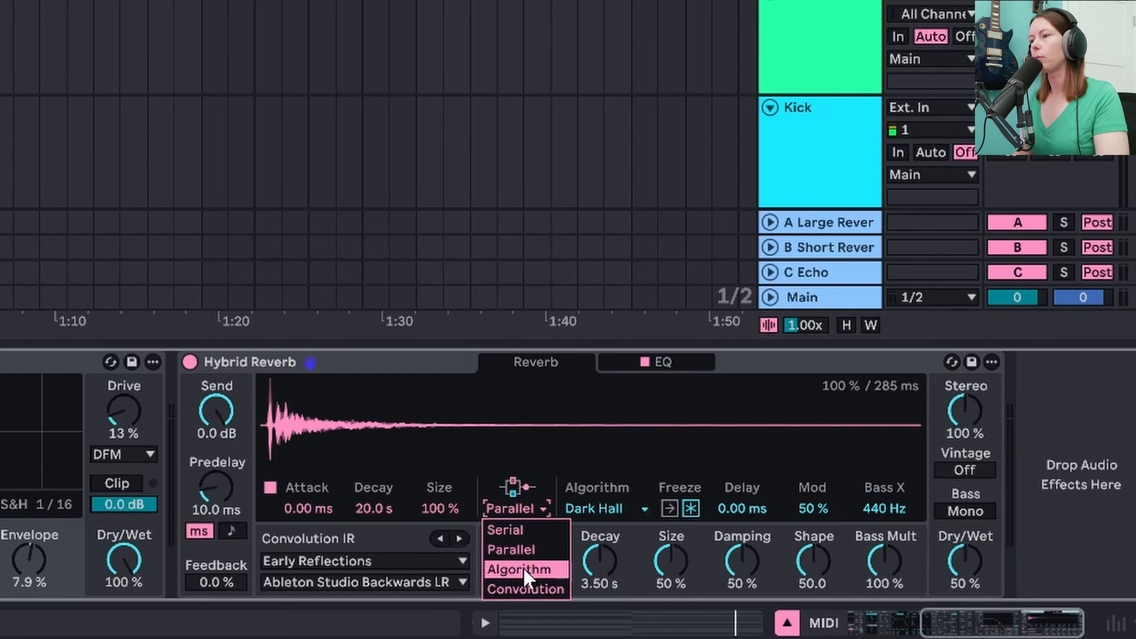
Step: Set the Hybrid Reverb to algorithm-only routing with the Quartz algorithm and a 39% Dry/Wet mix
{"action": "left_click", "coordinate": [529, 572]}
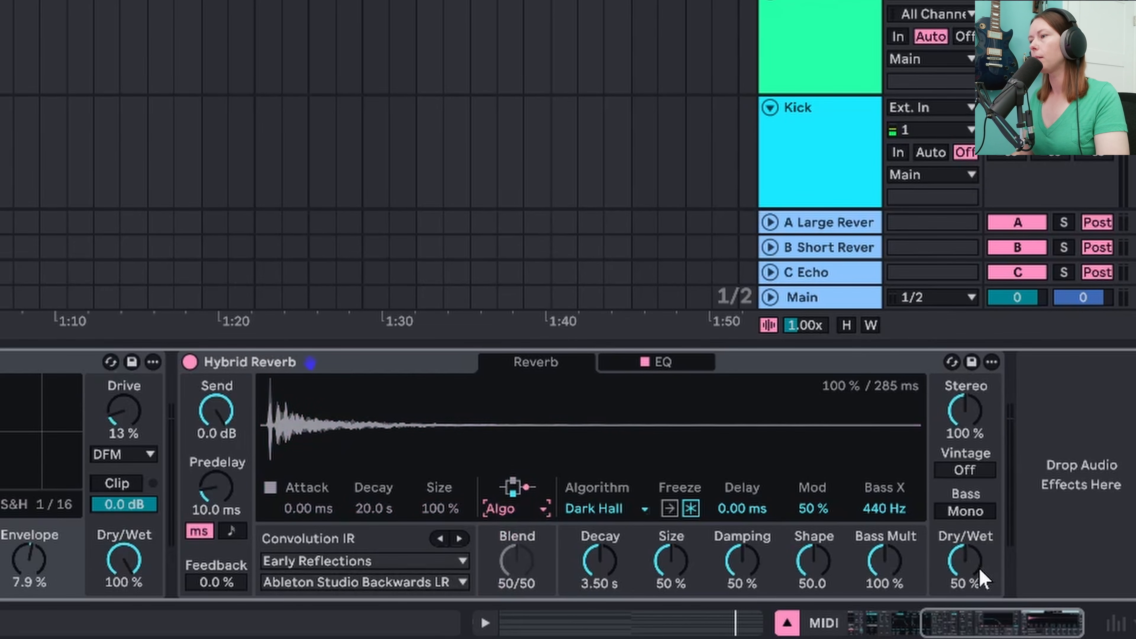
{"action": "left_click_drag", "start_coordinate": [984, 577], "coordinate": [983, 584]}
{"action": "left_click", "coordinate": [593, 508]}
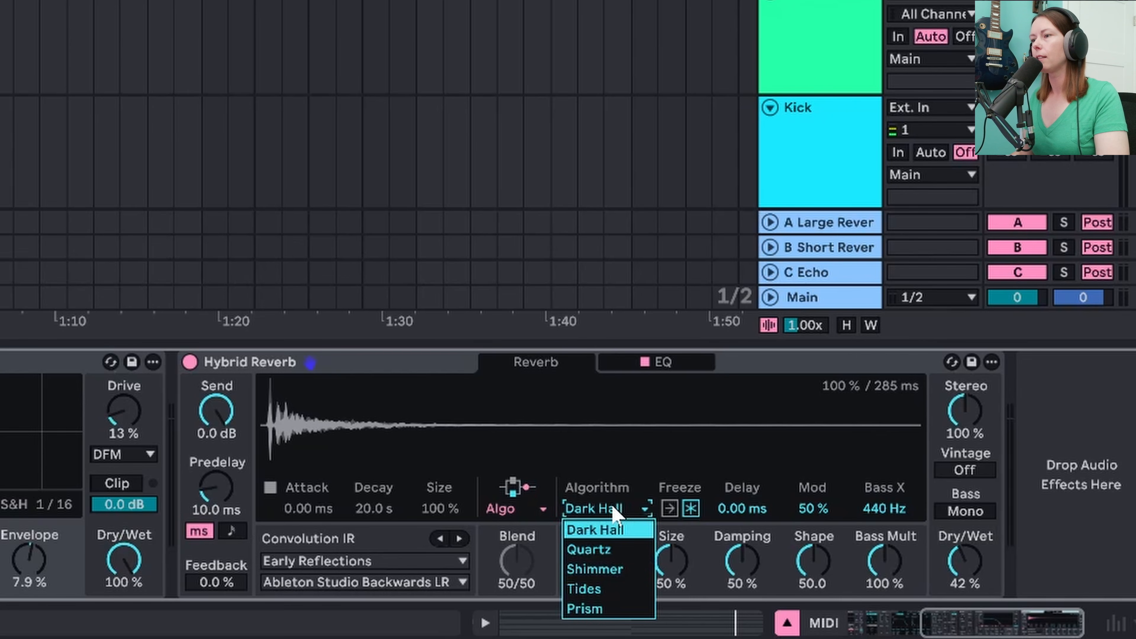
{"action": "left_click", "coordinate": [622, 552]}
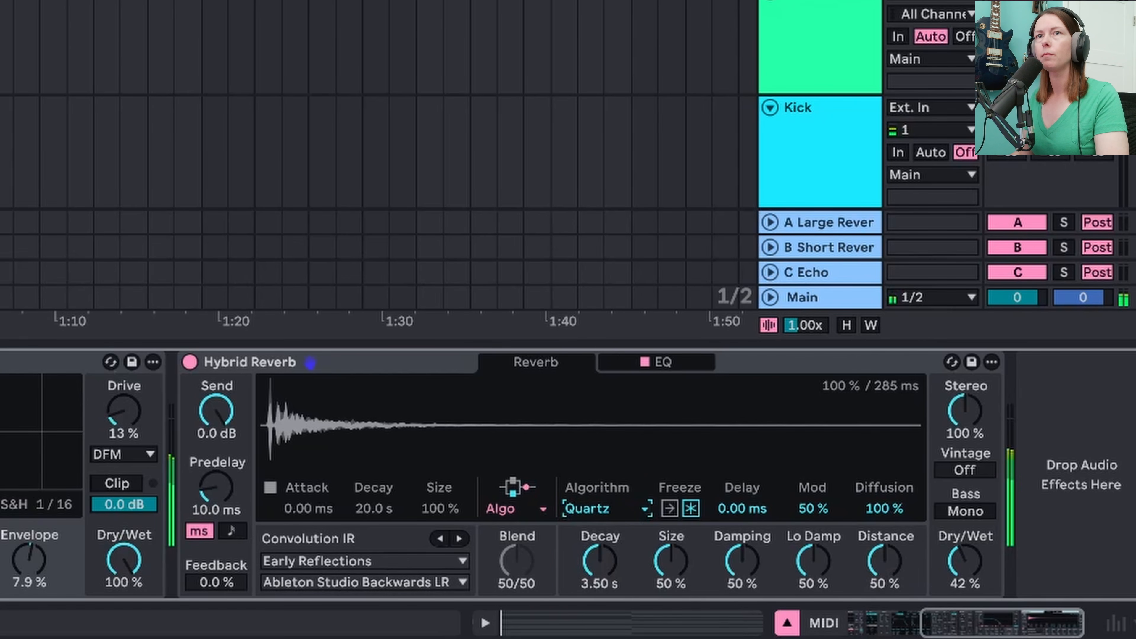
{"action": "left_click", "coordinate": [981, 562]}
{"action": "left_click_drag", "start_coordinate": [981, 562], "coordinate": [981, 565]}
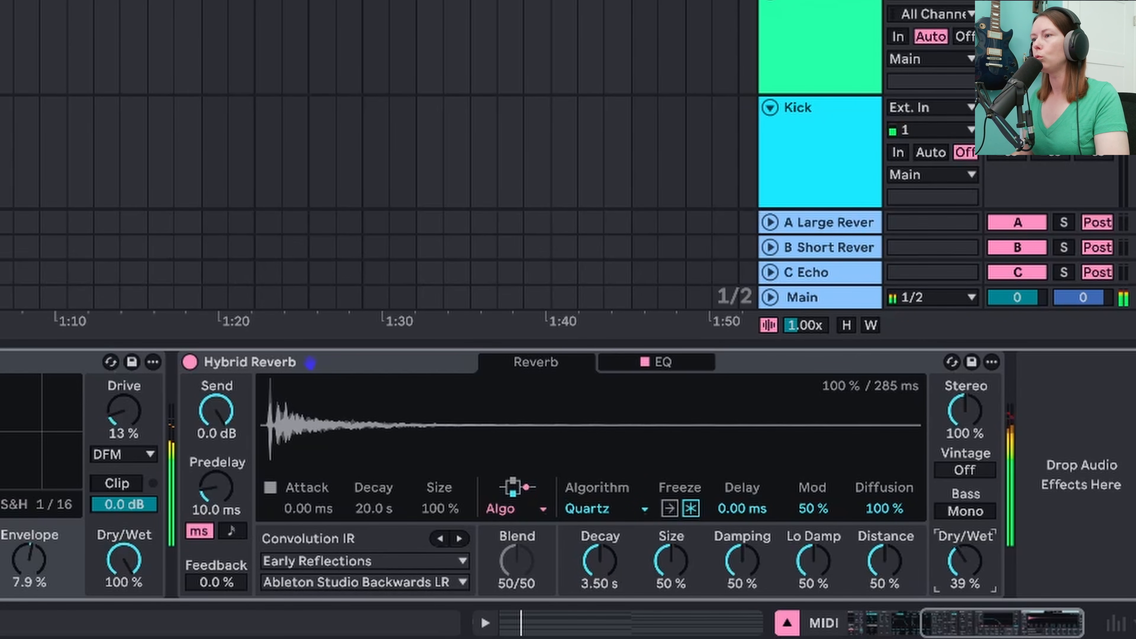
Step: Adjust the Hybrid Reverb's EQ and raise its reverb Damping to 83%
{"action": "left_click", "coordinate": [666, 362]}
{"action": "left_click_drag", "start_coordinate": [395, 541], "coordinate": [440, 541]}
{"action": "left_click", "coordinate": [536, 362]}
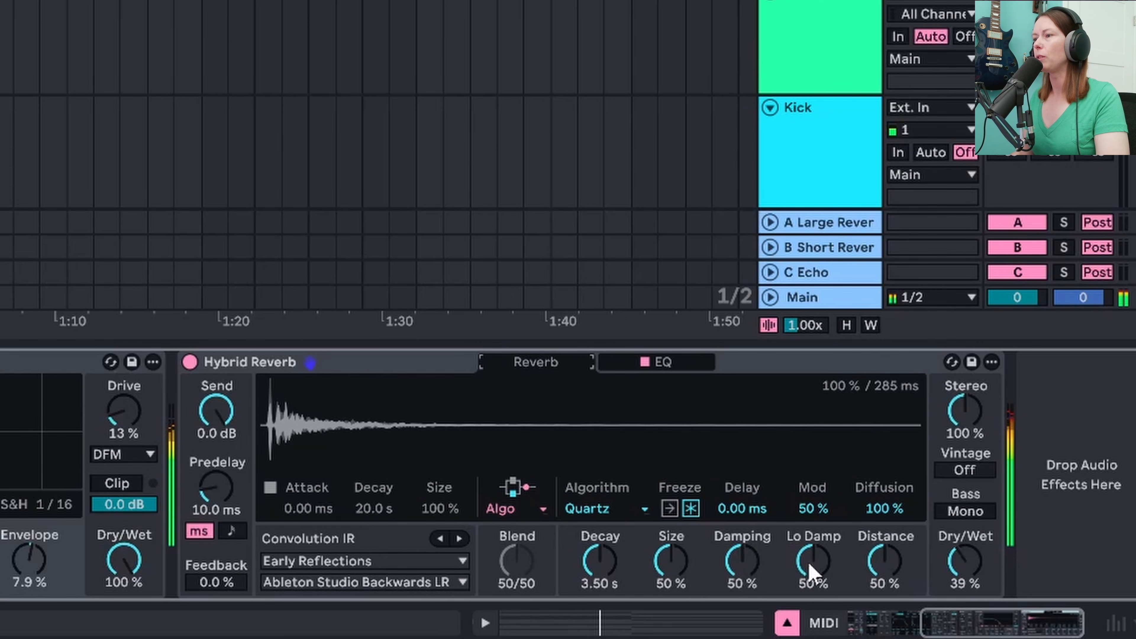
{"action": "left_click_drag", "start_coordinate": [756, 567], "coordinate": [756, 540]}
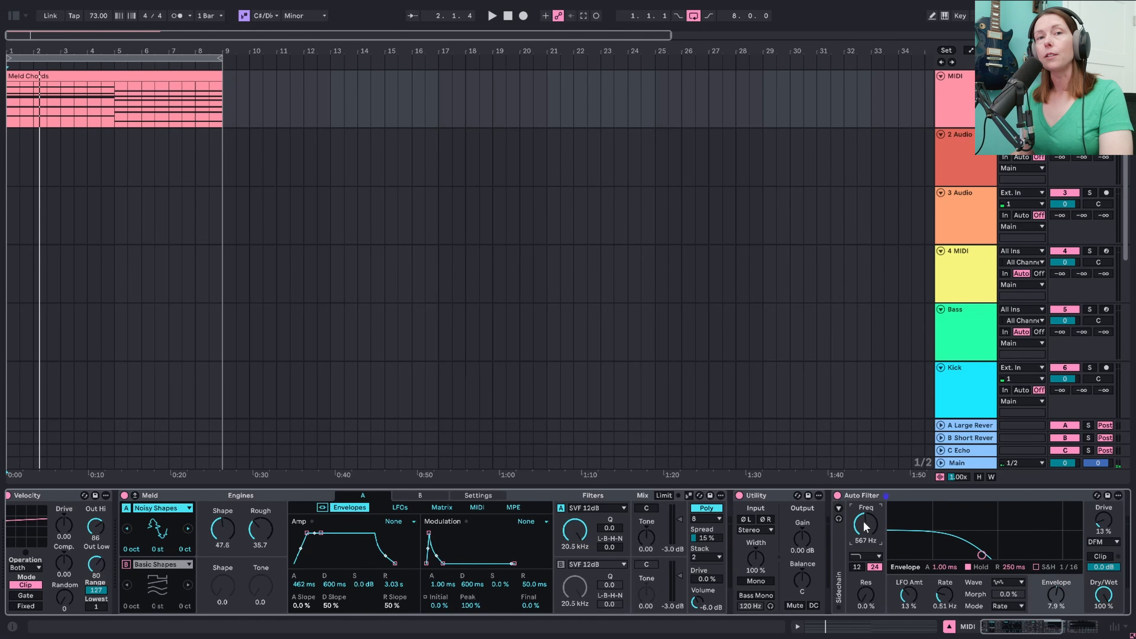
Step: Play the chords and lower the Meld track's Auto Filter cutoff frequency to 408 Hz
{"action": "key", "text": "space"}
{"action": "left_click_drag", "start_coordinate": [863, 526], "coordinate": [864, 509]}
{"action": "left_click_drag", "start_coordinate": [1013, 555], "coordinate": [982, 555]}
{"action": "mouse_move", "coordinate": [877, 518]}
{"action": "left_mouse_down"}
{"action": "mouse_move", "coordinate": [878, 506]}
{"action": "mouse_move", "coordinate": [874, 519]}
{"action": "left_mouse_up"}
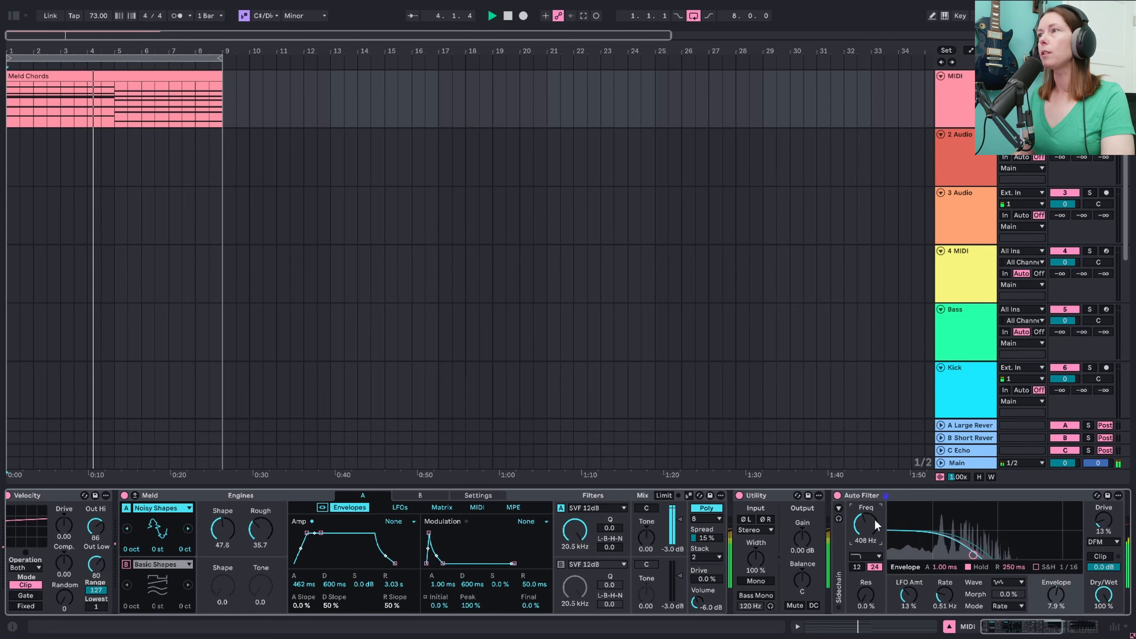
Step: Insert a new MIDI track below the Meld track
{"action": "right_click", "coordinate": [968, 96]}
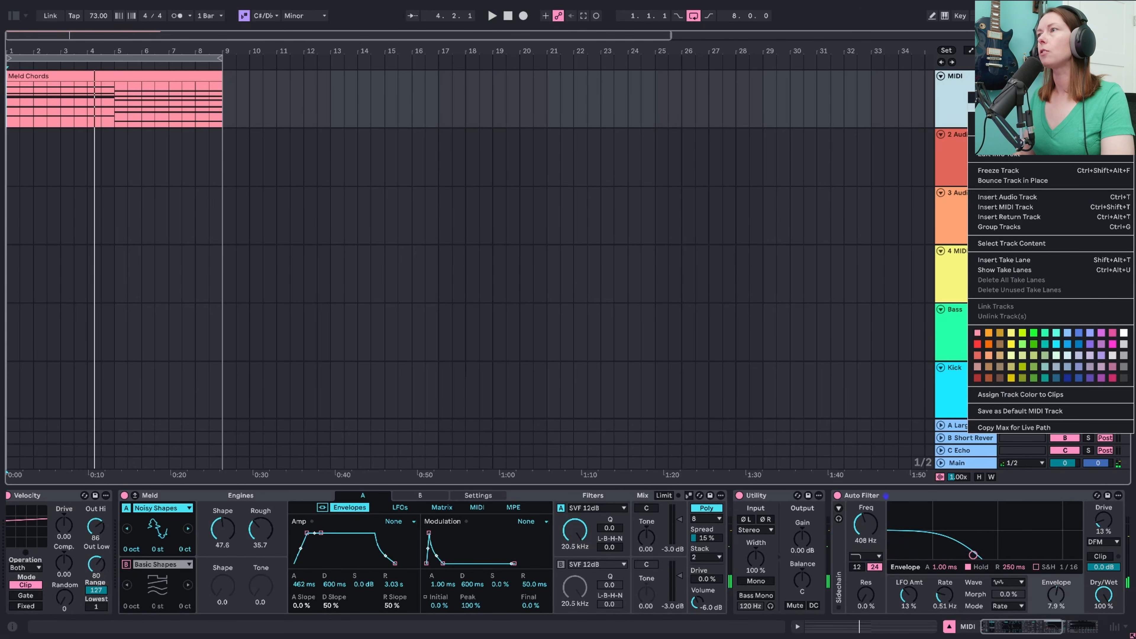
{"action": "left_click", "coordinate": [954, 98]}
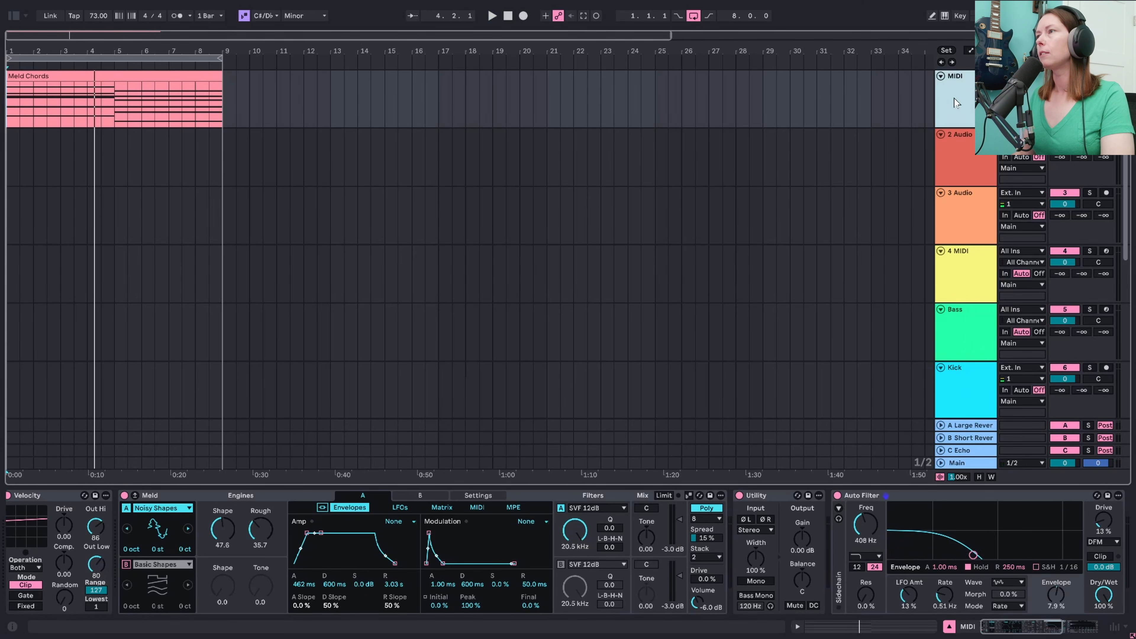
{"action": "right_click", "coordinate": [954, 97]}
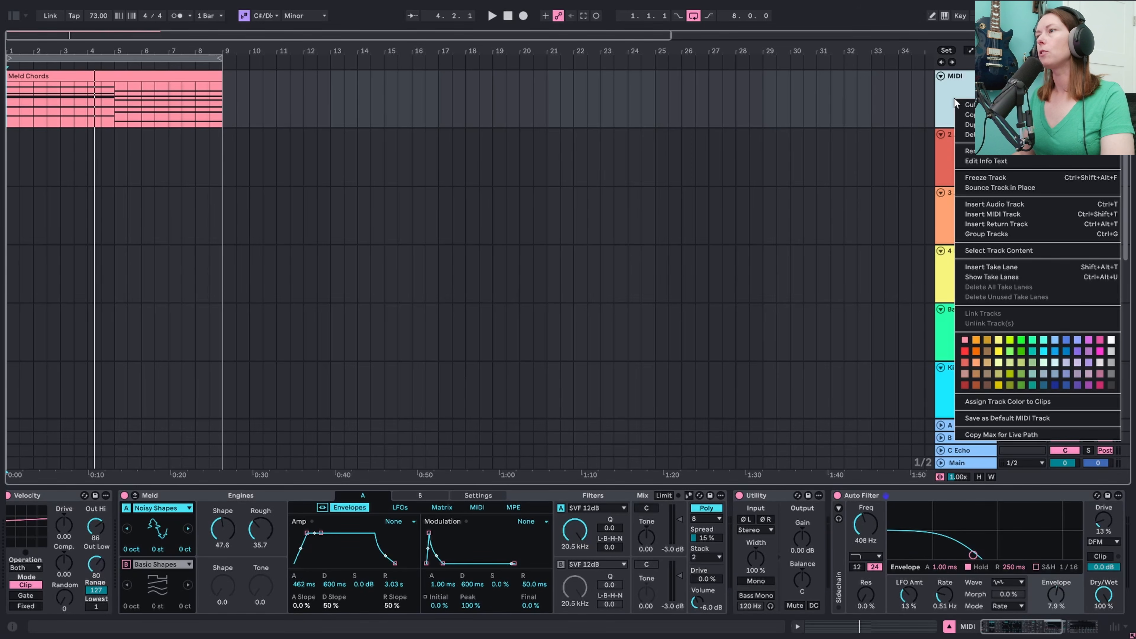
{"action": "left_click", "coordinate": [1016, 212]}
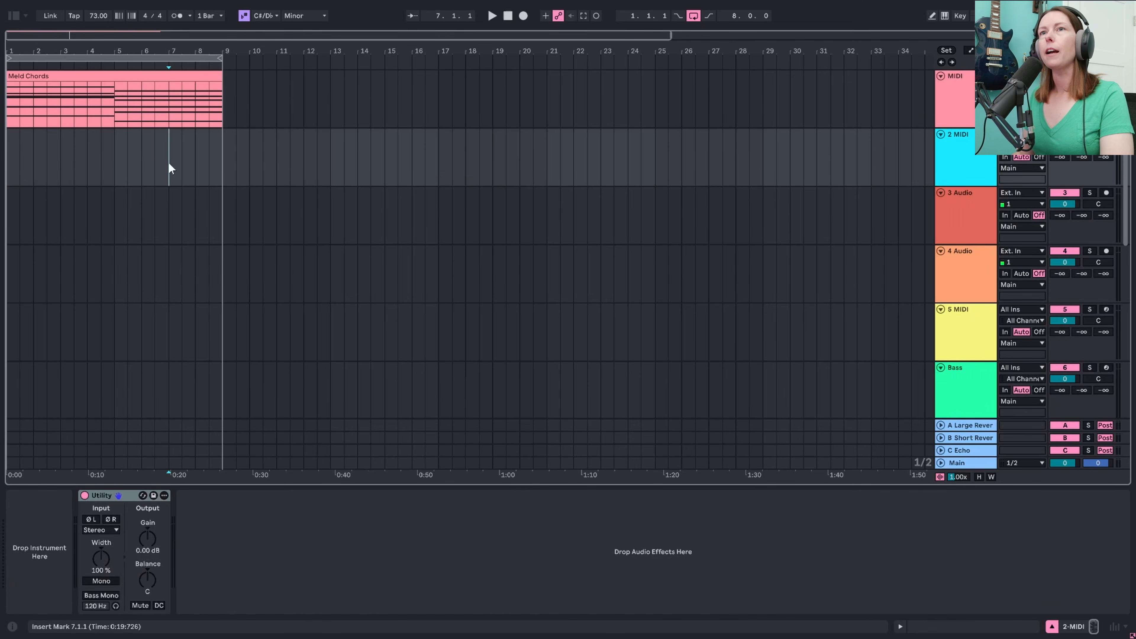
Step: Copy the Meld Chords clip onto the new MIDI track at bar 1 and select that track
{"action": "left_click", "coordinate": [131, 75]}
{"action": "left_click_drag", "start_coordinate": [131, 75], "coordinate": [131, 133]}
{"action": "left_click", "coordinate": [974, 157]}
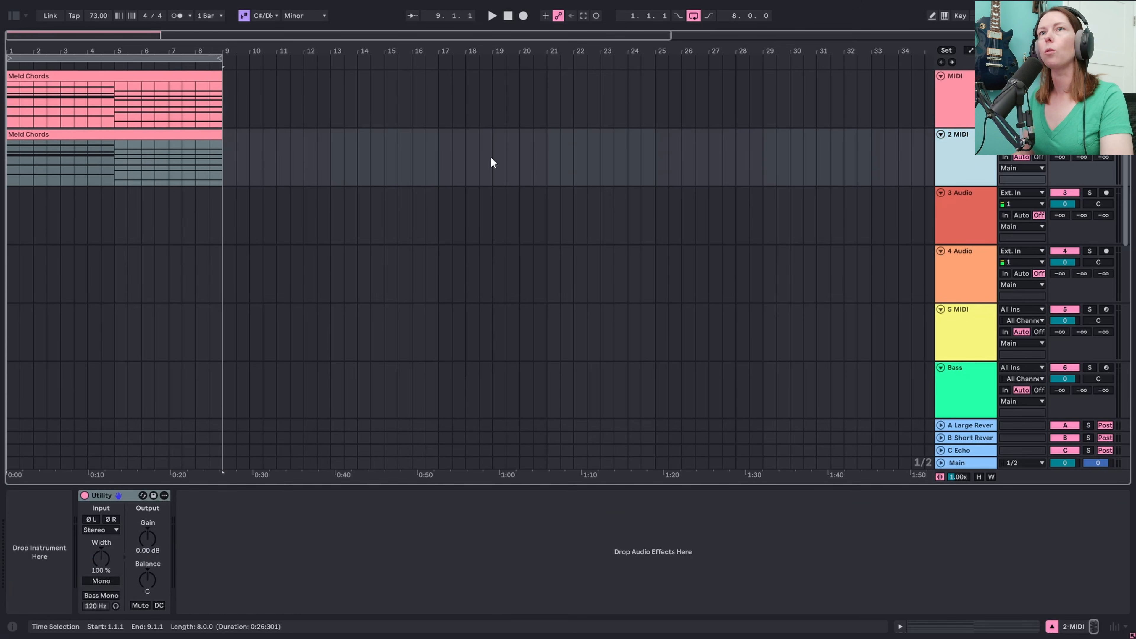
Step: Load the Wavetable instrument onto the new MIDI track
{"action": "left_click", "coordinate": [14, 15]}
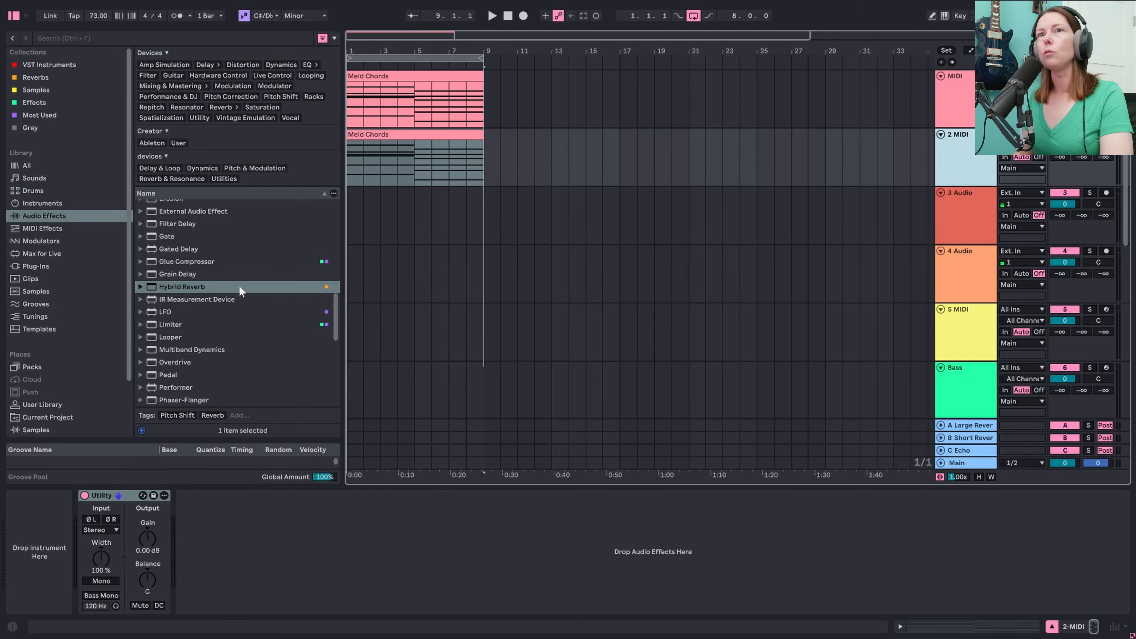
{"action": "left_click", "coordinate": [42, 203]}
{"action": "scroll", "coordinate": [252, 296], "scroll_direction": "down", "scroll_amount": 3}
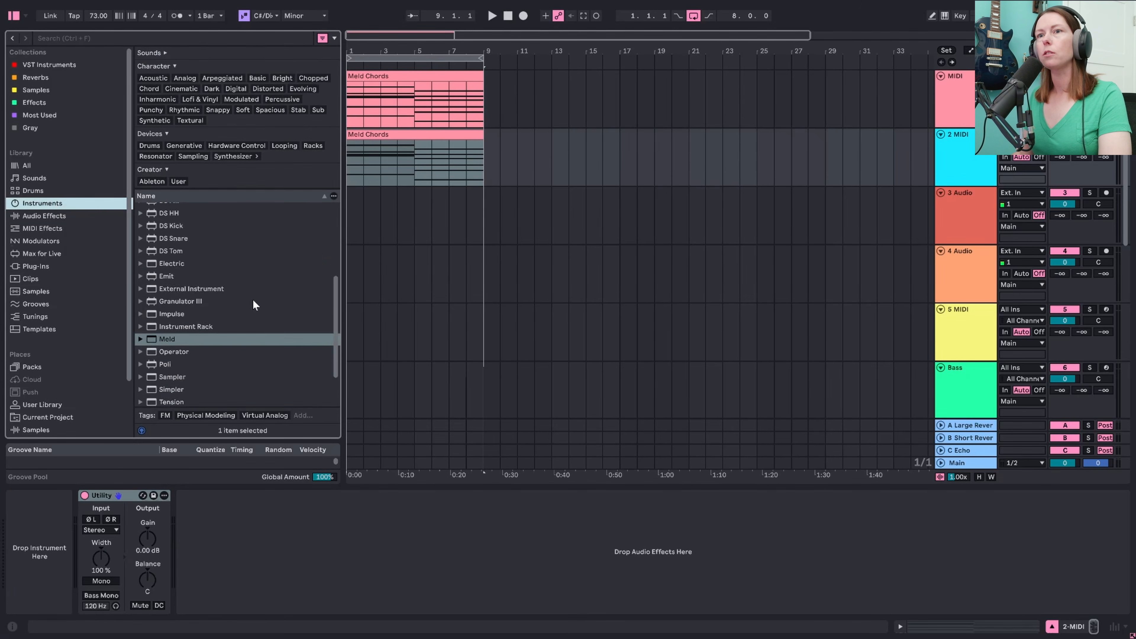
{"action": "left_click", "coordinate": [188, 400]}
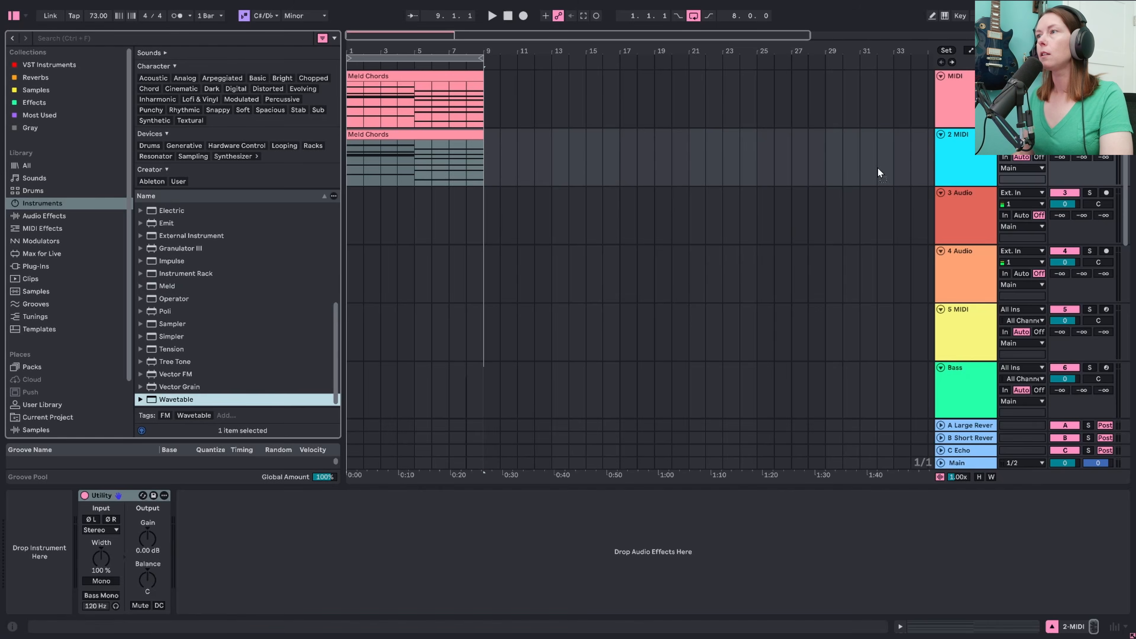
{"action": "left_click_drag", "start_coordinate": [879, 174], "coordinate": [879, 174]}
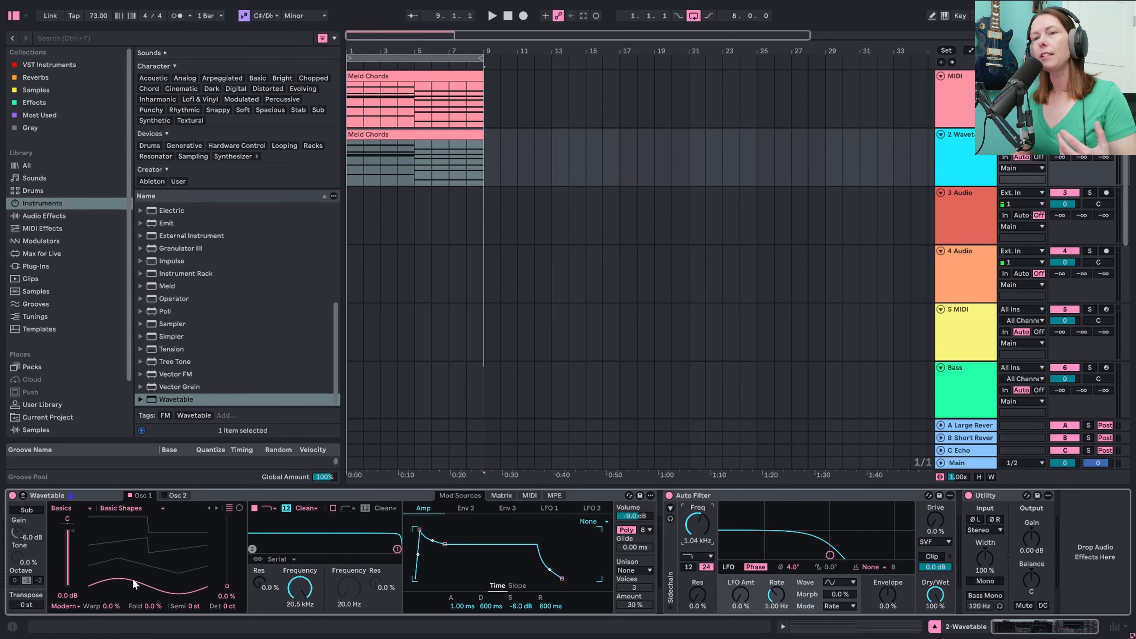
Step: Set Wavetable's Osc 1 position to 60% and its Amp envelope to 293 ms attack, 584 ms decay, 0.0 dB sustain and 2.95 s release
{"action": "left_click_drag", "start_coordinate": [134, 584], "coordinate": [134, 544]}
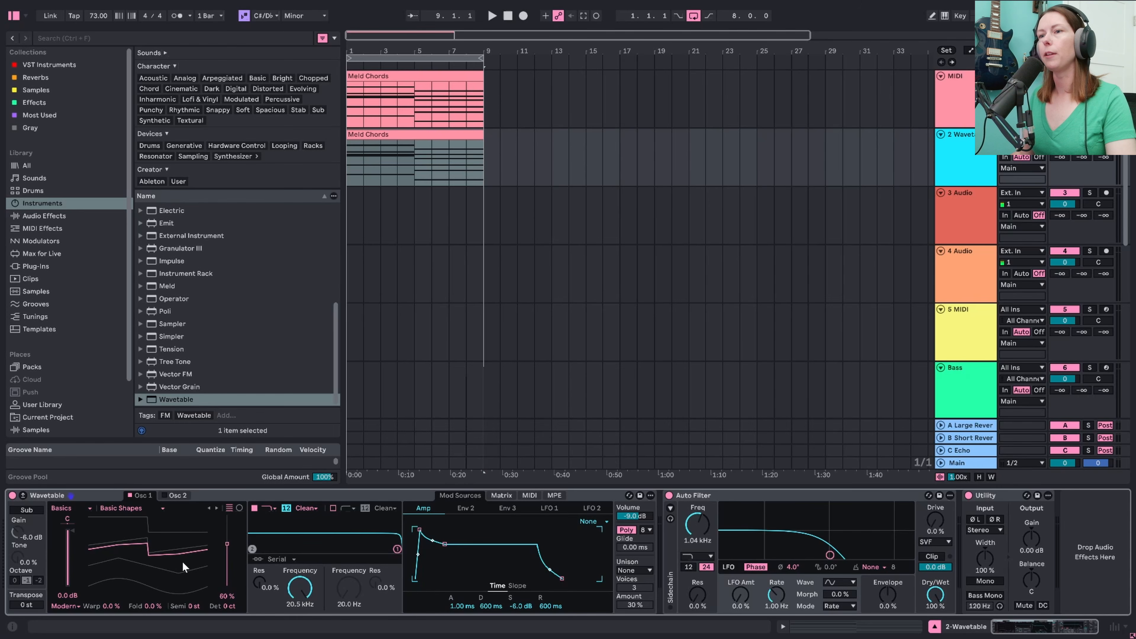
{"action": "left_click_drag", "start_coordinate": [420, 533], "coordinate": [461, 529]}
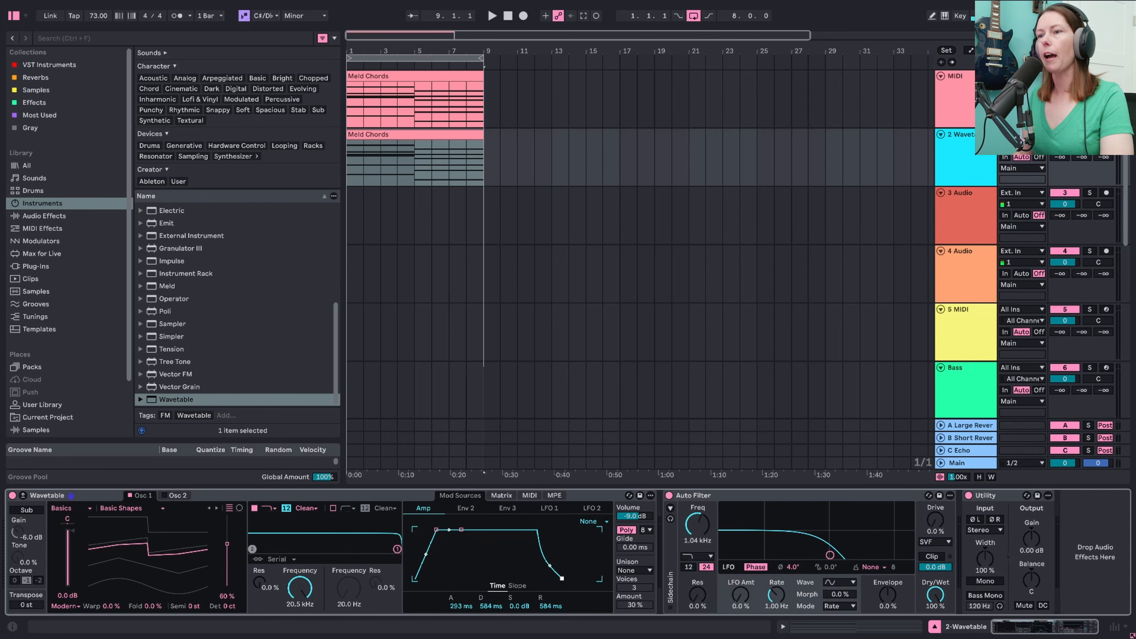
{"action": "left_click_drag", "start_coordinate": [561, 578], "coordinate": [572, 578]}
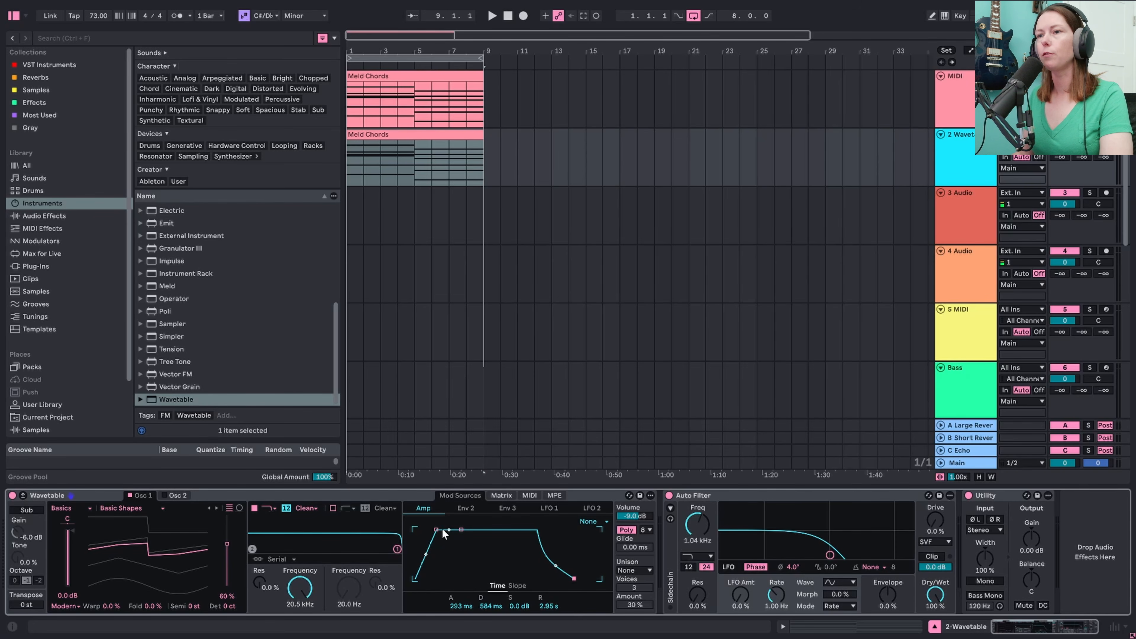
Step: Play the Wavetable chords and raise the LFO phase of that track's Auto Filter
{"action": "key", "text": "space"}
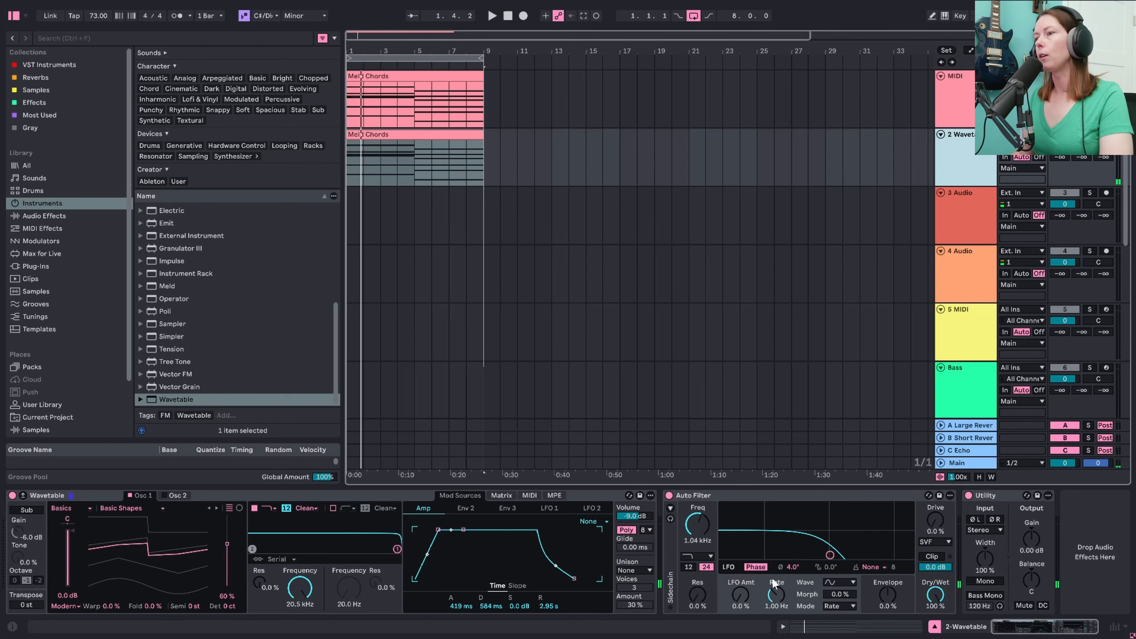
{"action": "left_click_drag", "start_coordinate": [794, 569], "coordinate": [794, 561]}
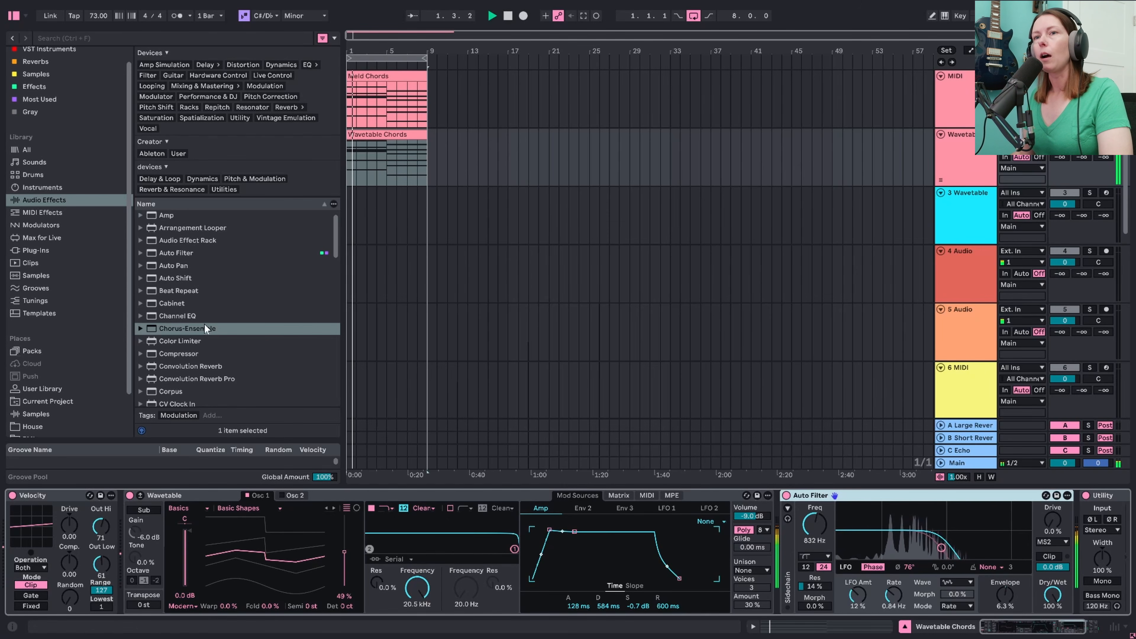
Step: Insert Chorus-Ensemble between Wavetable and Auto Filter in Vibrato mode with a 0.40 Hz rate and 27% amount
{"action": "left_click", "coordinate": [169, 327]}
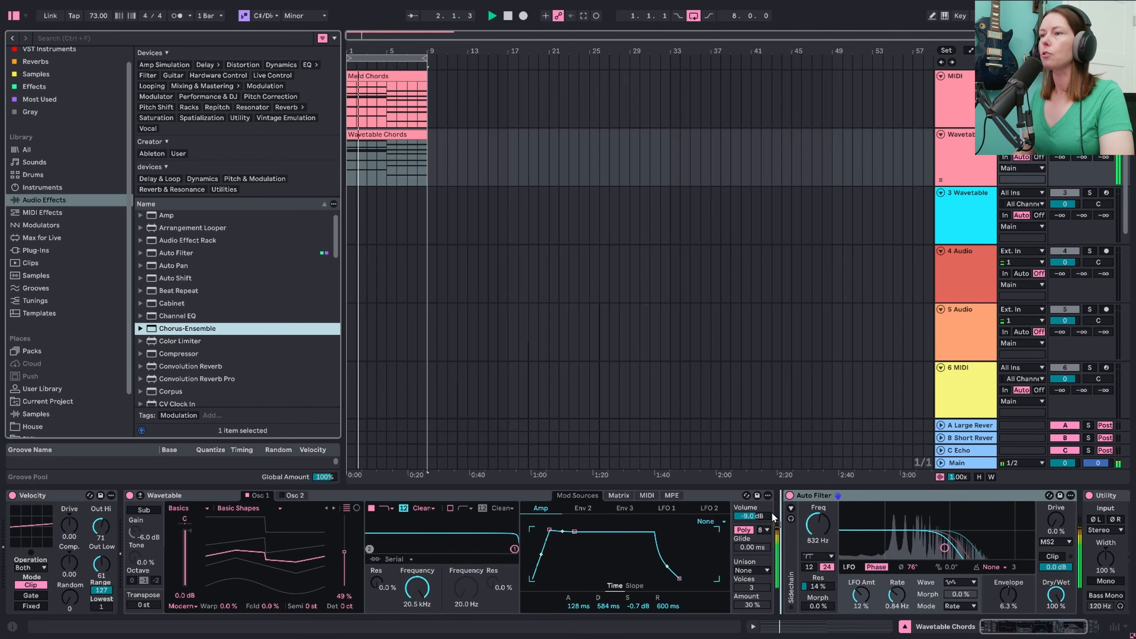
{"action": "left_click_drag", "start_coordinate": [772, 517], "coordinate": [774, 520]}
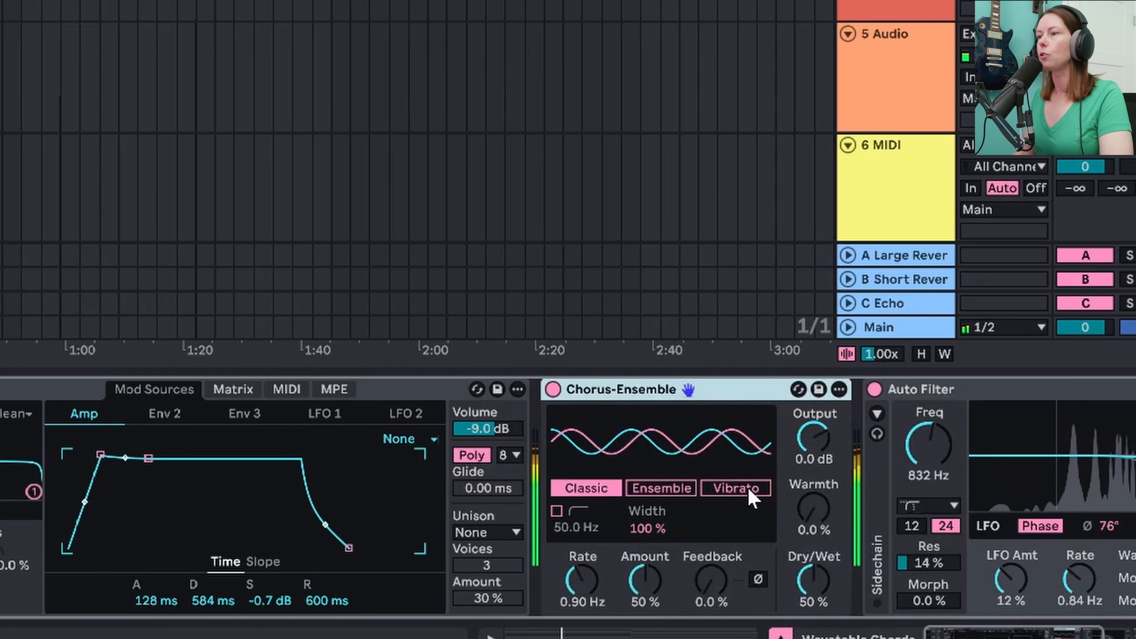
{"action": "left_click", "coordinate": [749, 490]}
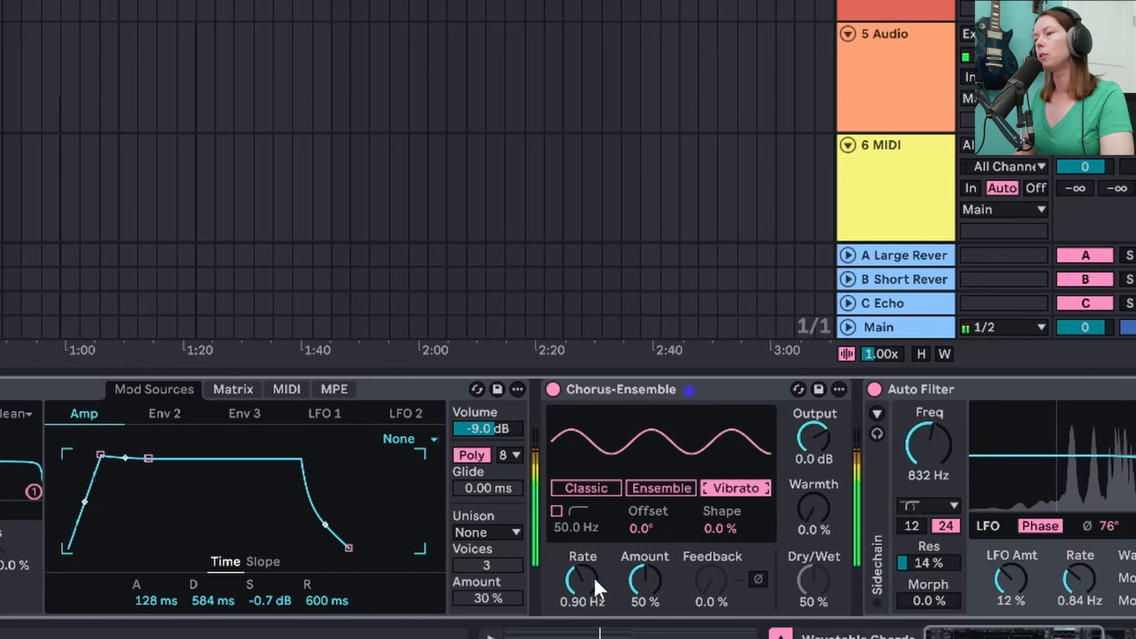
{"action": "left_click_drag", "start_coordinate": [581, 580], "coordinate": [580, 611]}
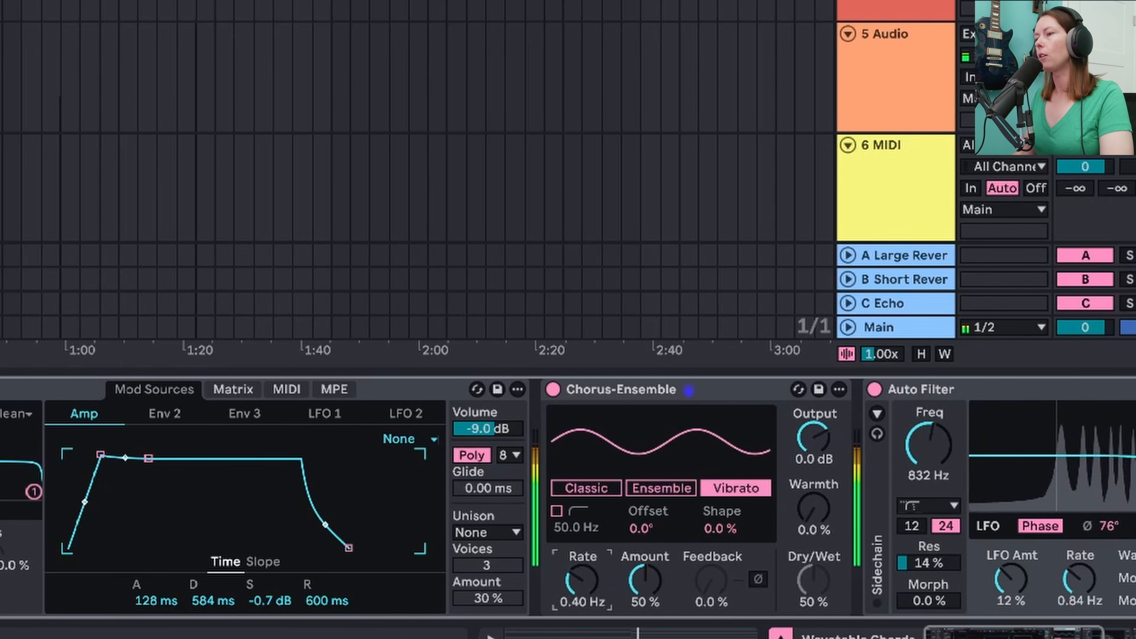
{"action": "left_click_drag", "start_coordinate": [660, 588], "coordinate": [660, 601]}
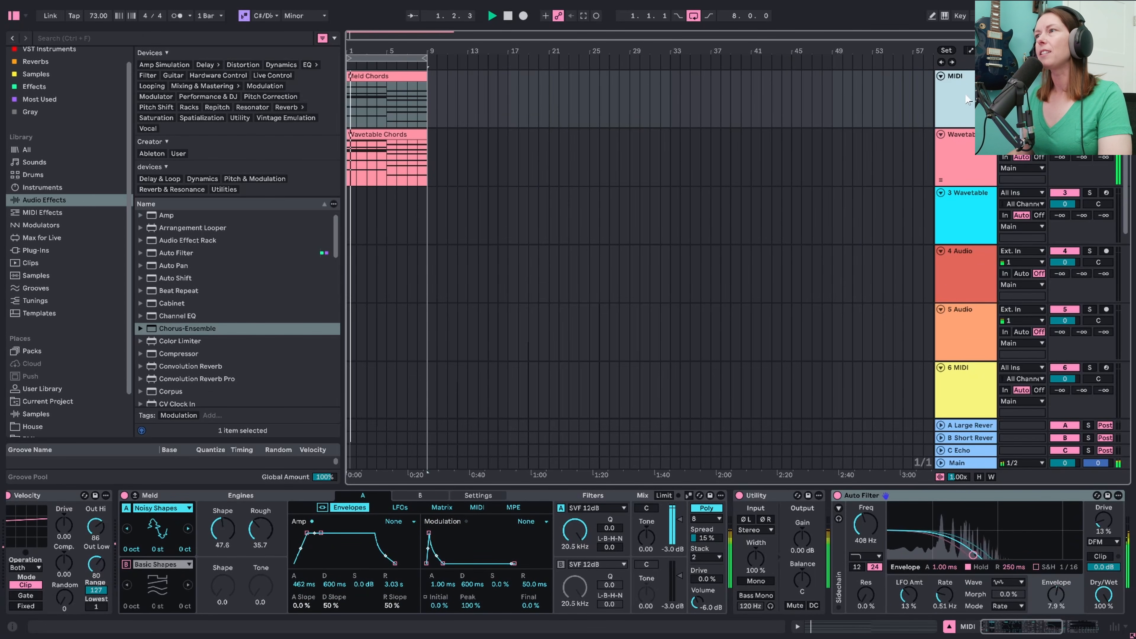
Step: Copy the Hybrid Reverb from the Meld track to the Wavetable Chords track, placing it after the Auto Filter
{"action": "left_click", "coordinate": [967, 157]}
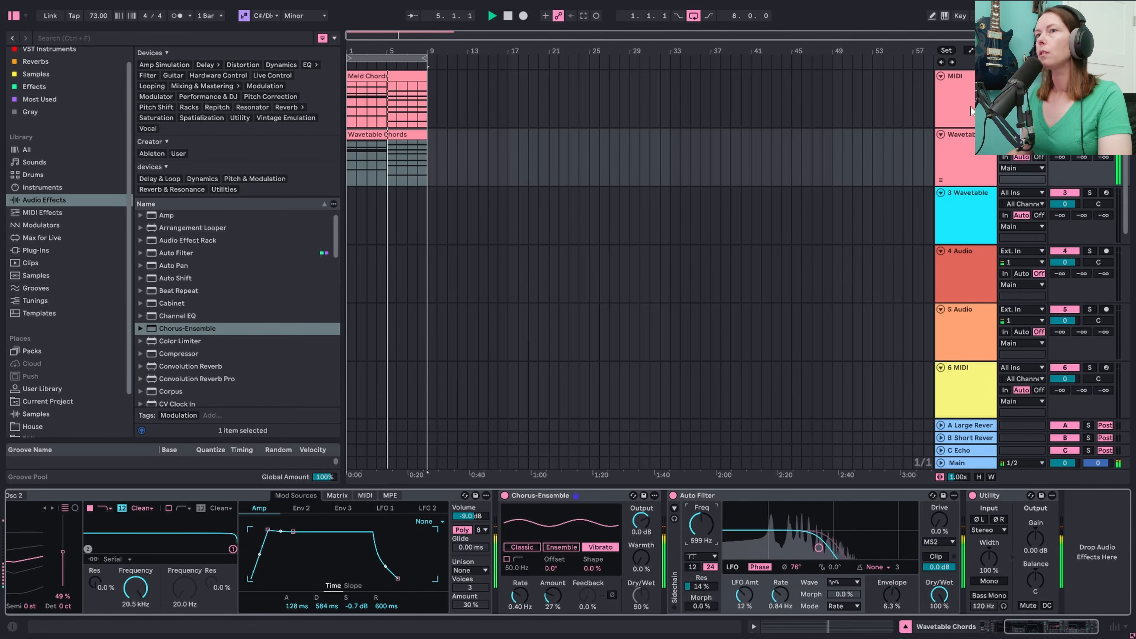
{"action": "left_click", "coordinate": [954, 119]}
{"action": "scroll", "coordinate": [763, 492], "scroll_direction": "right", "scroll_amount": 5}
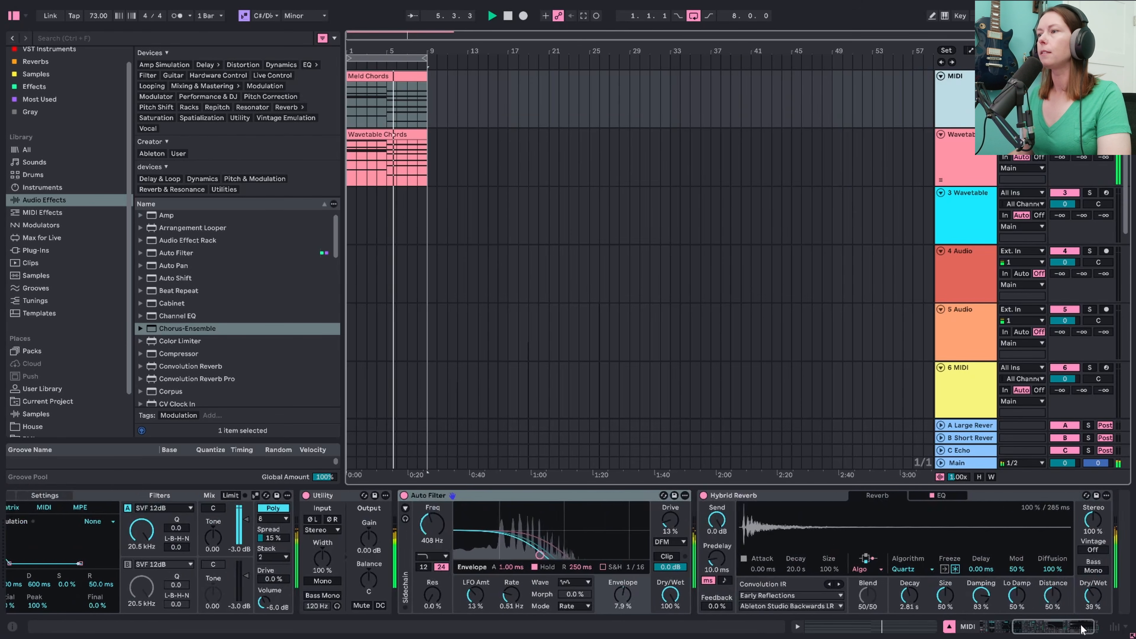
{"action": "left_click", "coordinate": [763, 494]}
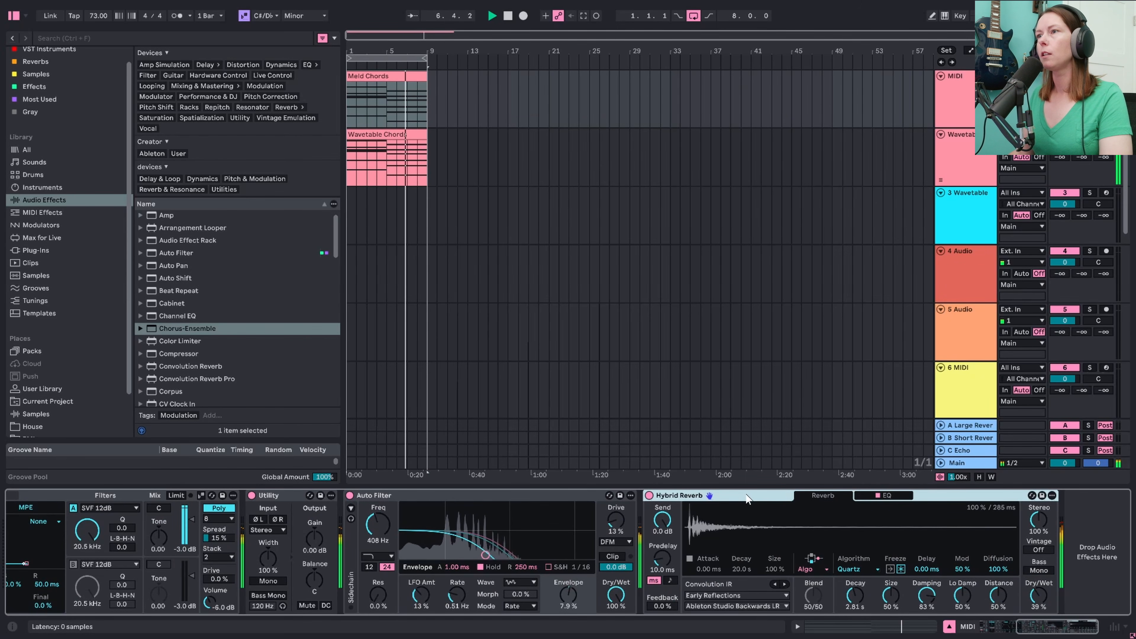
{"action": "left_click_drag", "start_coordinate": [750, 494], "coordinate": [974, 552]}
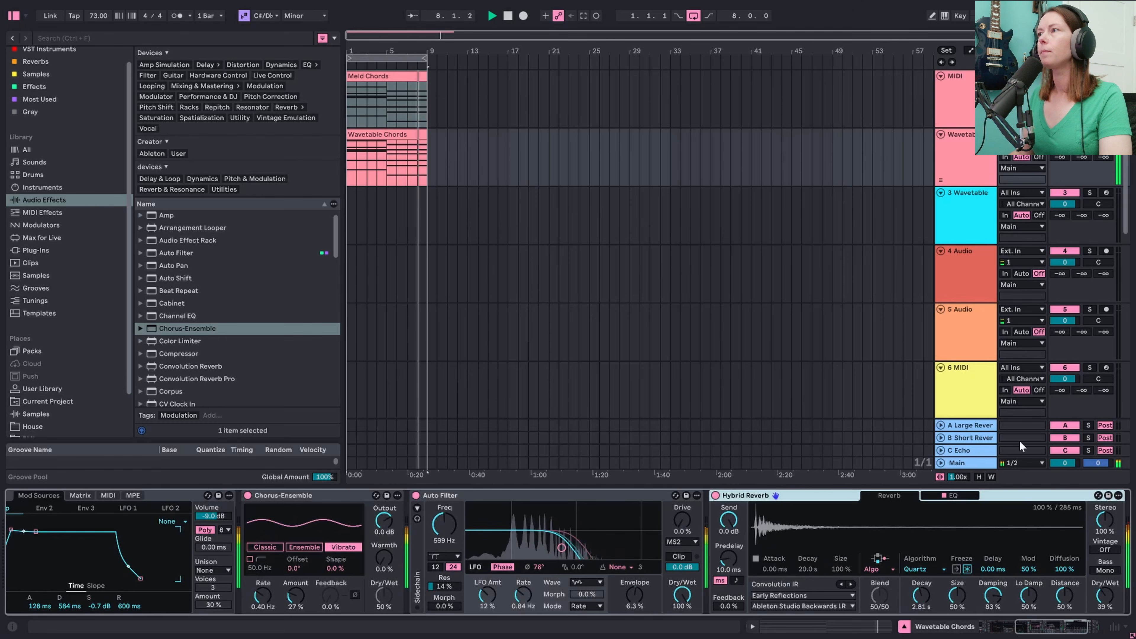
{"action": "left_click", "coordinate": [956, 152]}
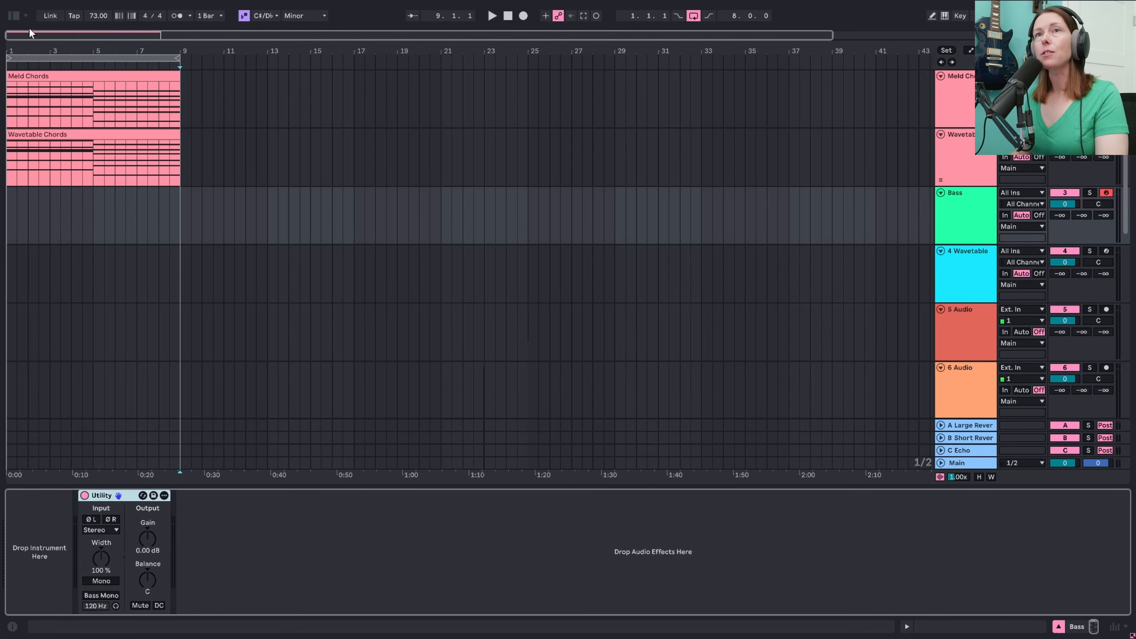
Step: Load the Vital plug-in from Vital Audio as the instrument on the Bass track
{"action": "left_click", "coordinate": [15, 18]}
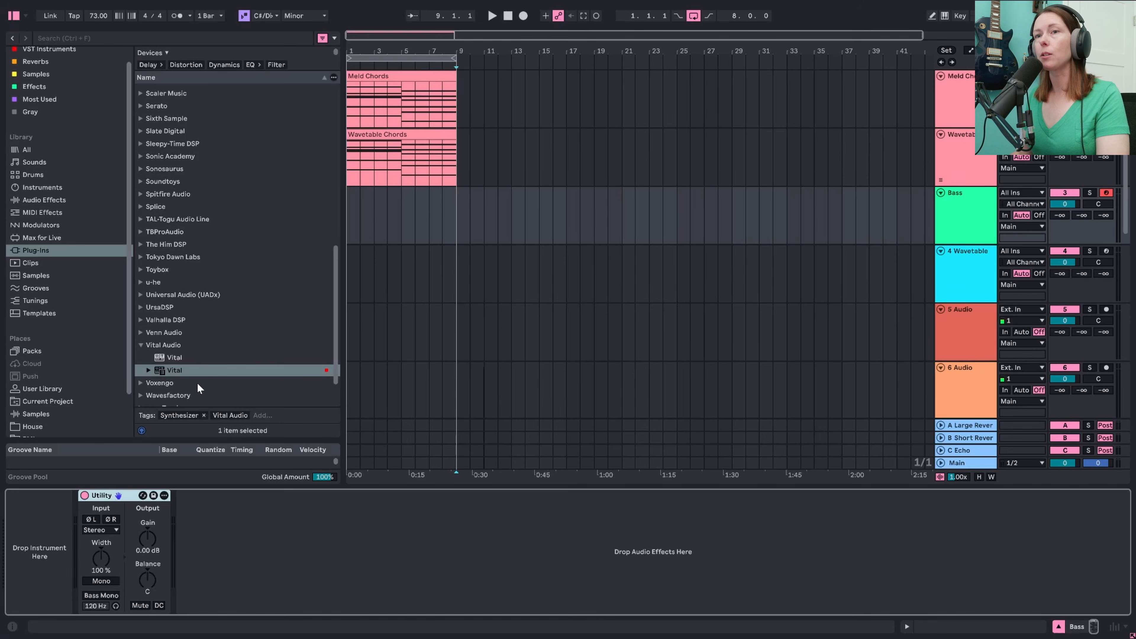
{"action": "left_click_drag", "start_coordinate": [195, 378], "coordinate": [30, 551]}
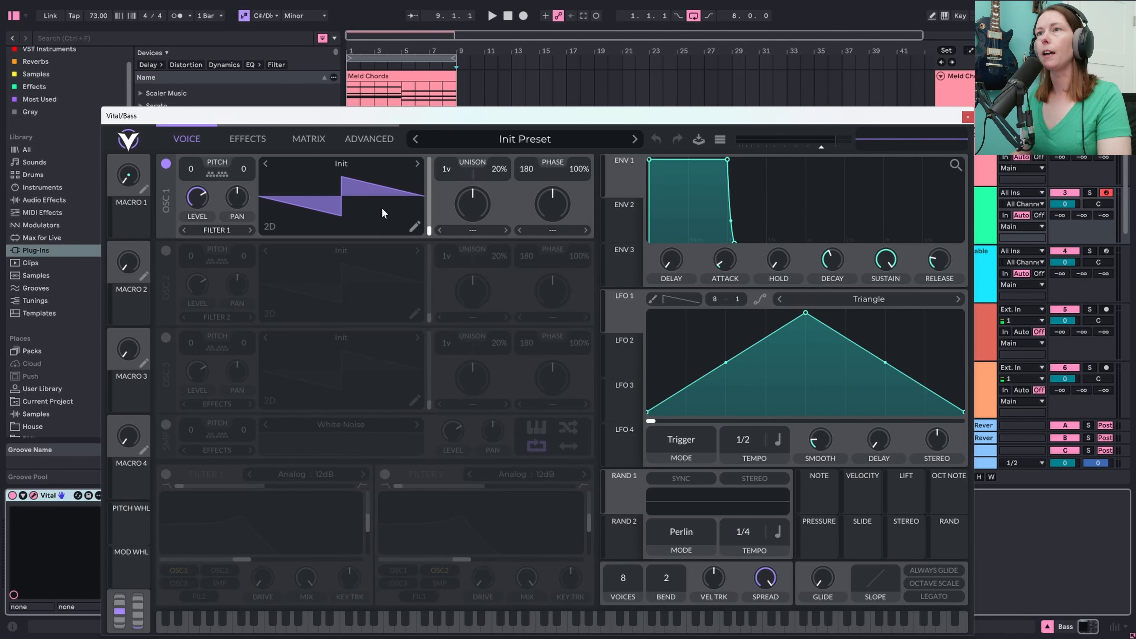
Step: Load the factory Basic Shapes wavetable in oscillator 1 and set its frame to about 200 for a pulse-like wave
{"action": "left_click", "coordinate": [353, 167]}
{"action": "left_click", "coordinate": [498, 229]}
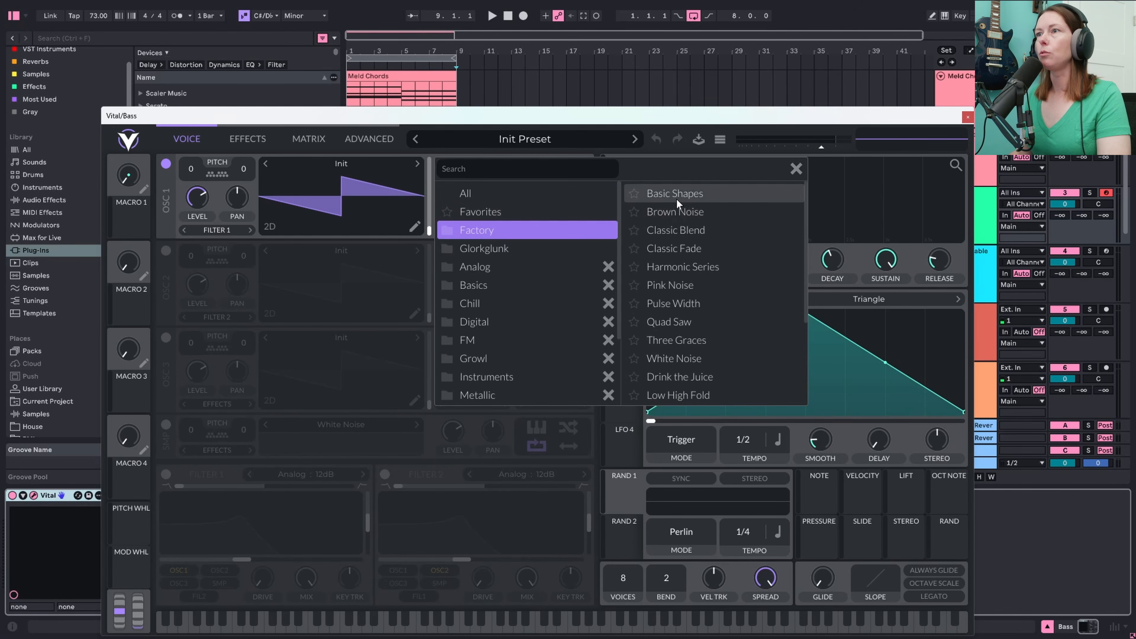
{"action": "left_click", "coordinate": [675, 195]}
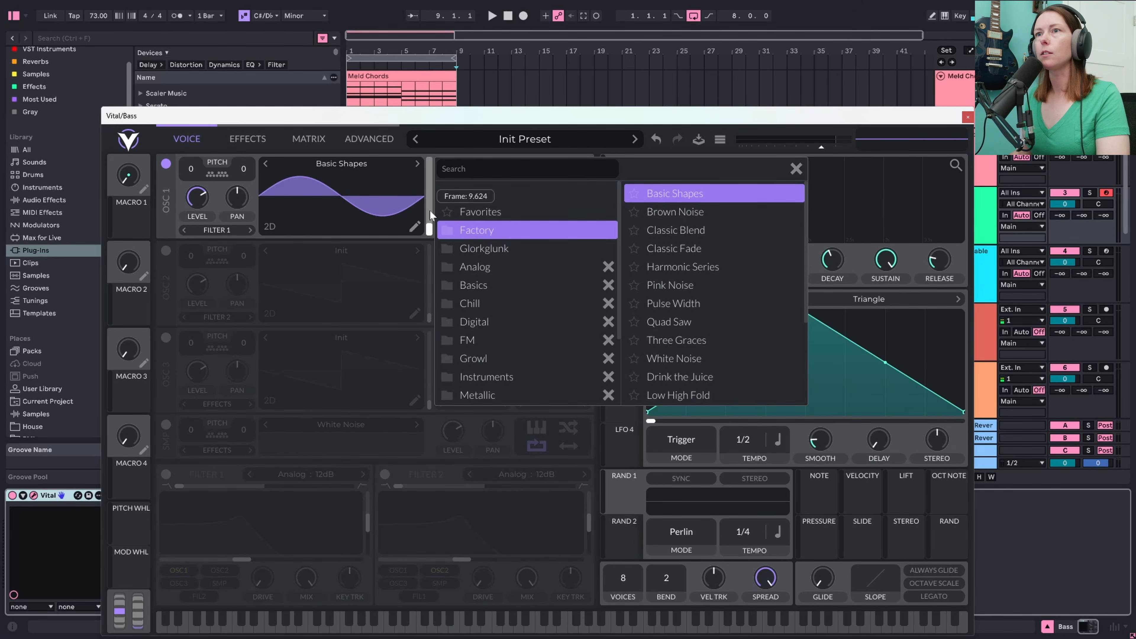
{"action": "left_click_drag", "start_coordinate": [429, 210], "coordinate": [430, 171]}
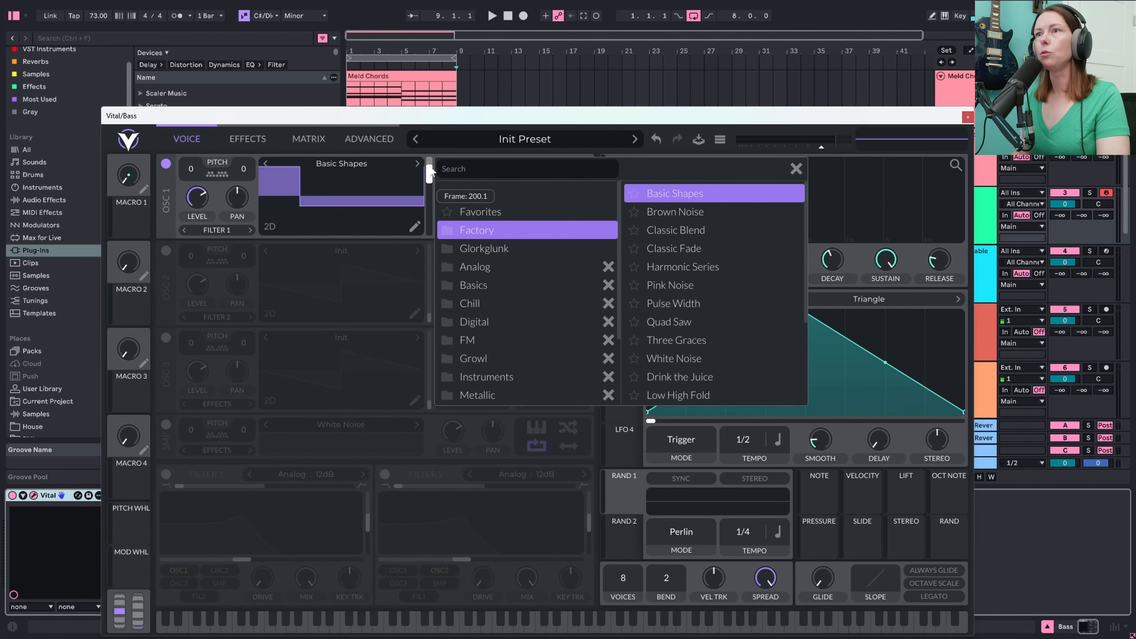
Step: Enable oscillator 2, load the factory Basic Shapes wavetable and set its frame to 100 for a saw wave
{"action": "left_click", "coordinate": [387, 250]}
{"action": "left_click", "coordinate": [166, 252]}
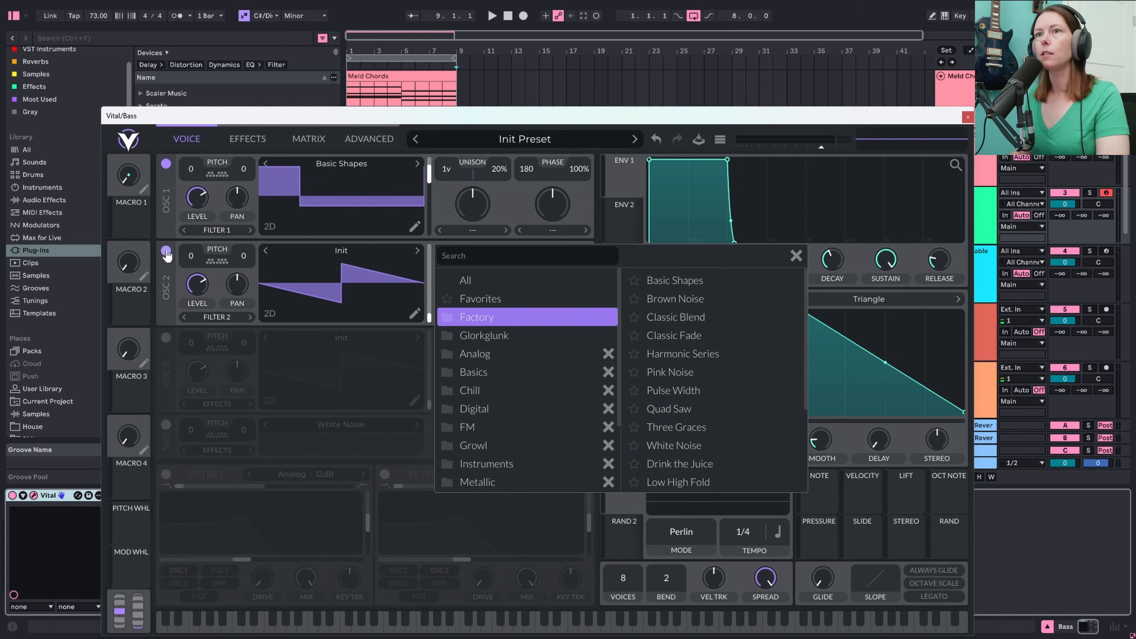
{"action": "left_click", "coordinate": [365, 245]}
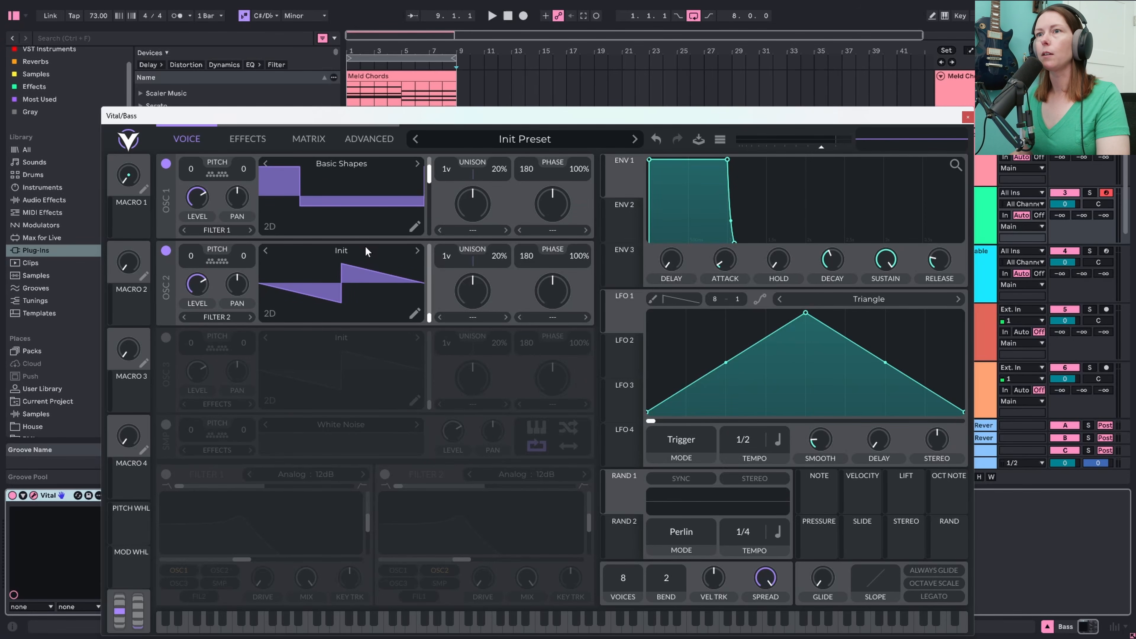
{"action": "left_click", "coordinate": [367, 247]}
{"action": "left_click", "coordinate": [680, 280]}
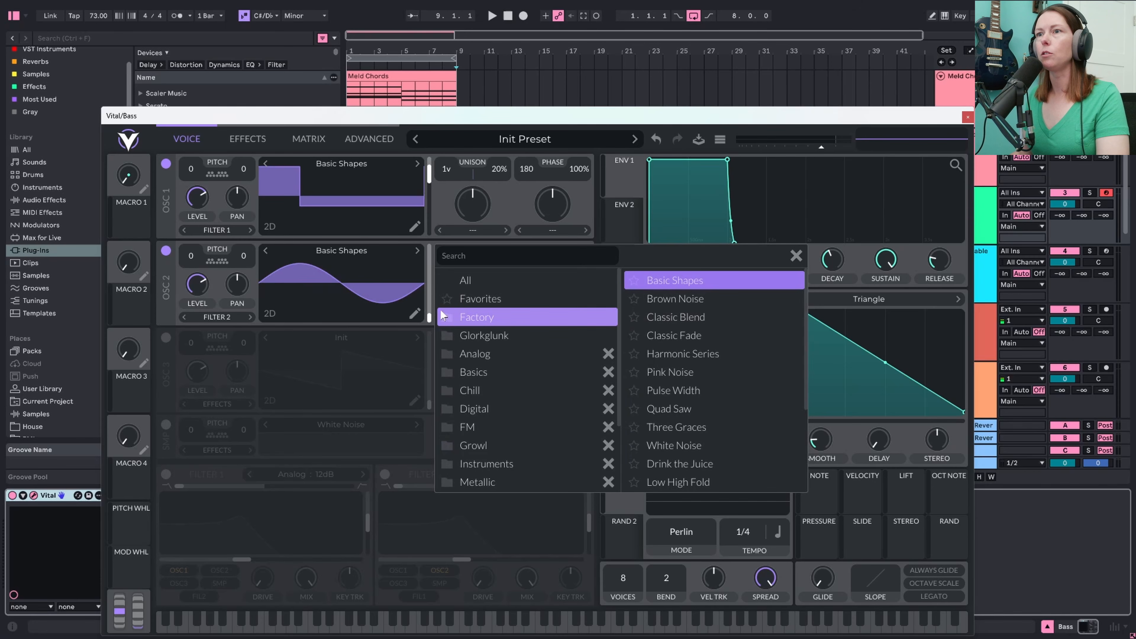
{"action": "left_click_drag", "start_coordinate": [429, 314], "coordinate": [433, 282]}
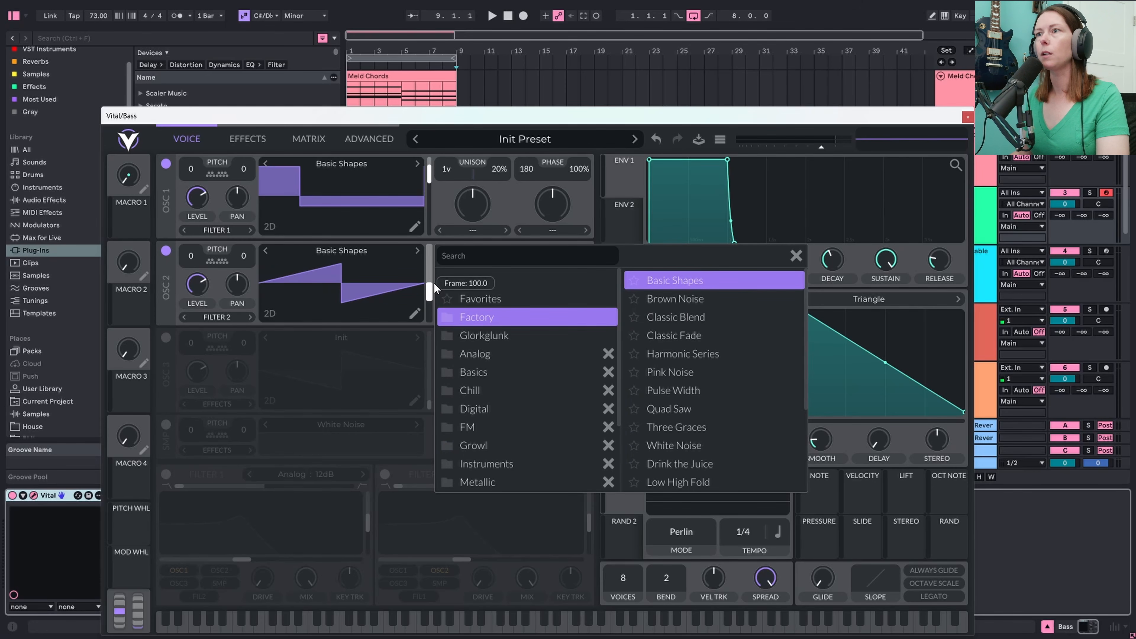
{"action": "left_click", "coordinate": [594, 216]}
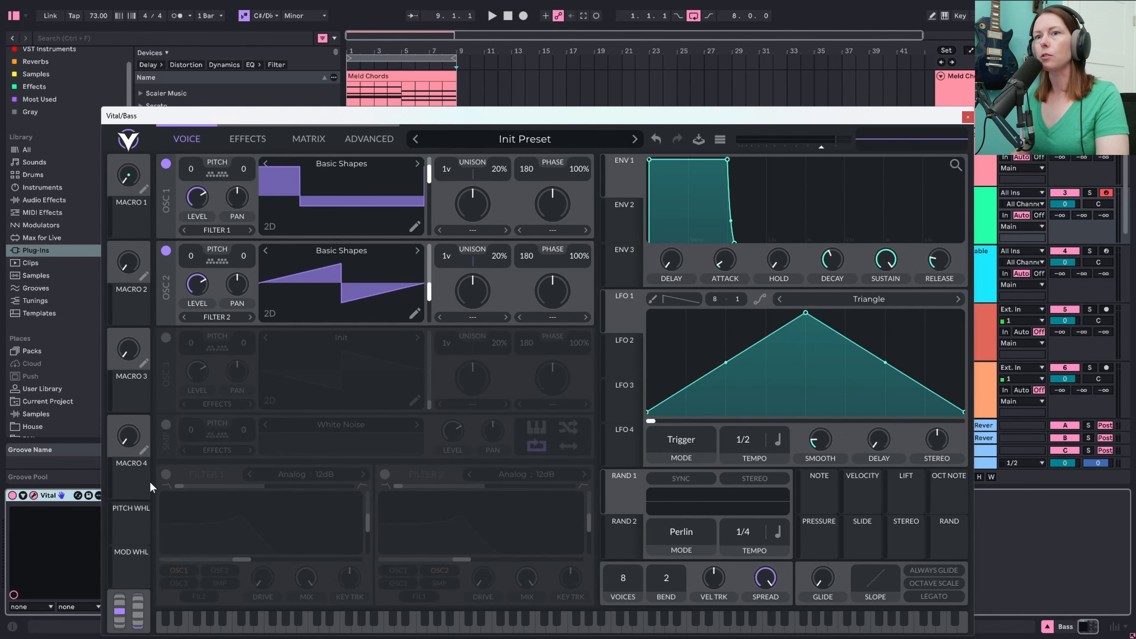
Step: Enable Filter 1 as Analog 24dB with minimum resonance, fed by both oscillators
{"action": "left_click", "coordinate": [166, 474]}
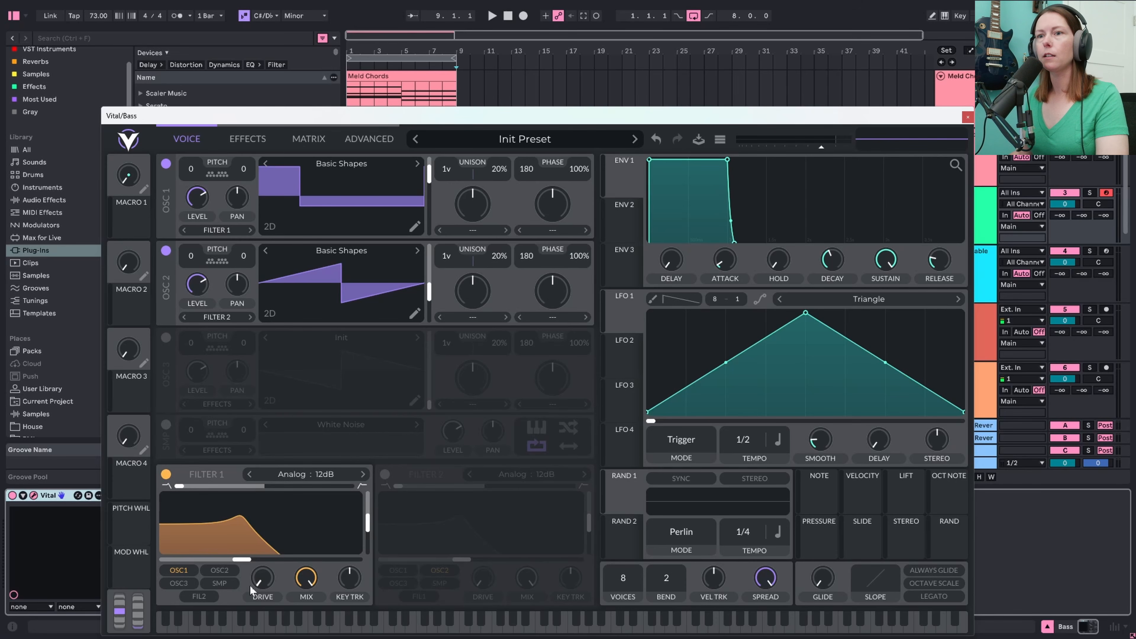
{"action": "left_click_drag", "start_coordinate": [368, 527], "coordinate": [372, 568]}
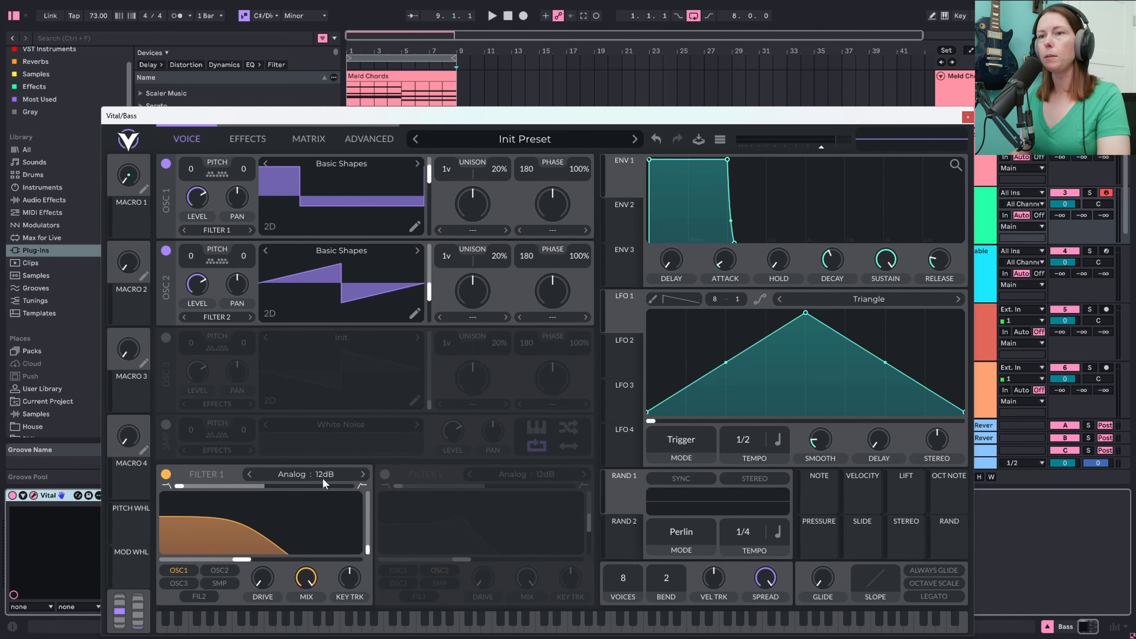
{"action": "left_click", "coordinate": [363, 474]}
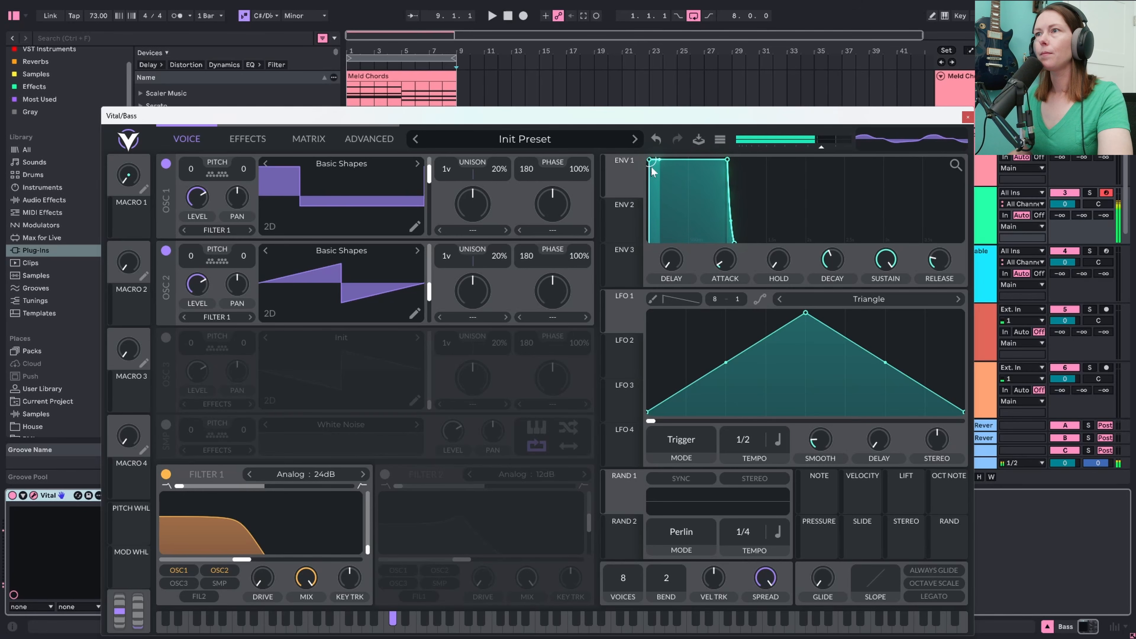
Step: Lengthen the release of Envelope 1 slightly and raise Filter 1's cutoff a little
{"action": "left_click_drag", "start_coordinate": [734, 242], "coordinate": [742, 246]}
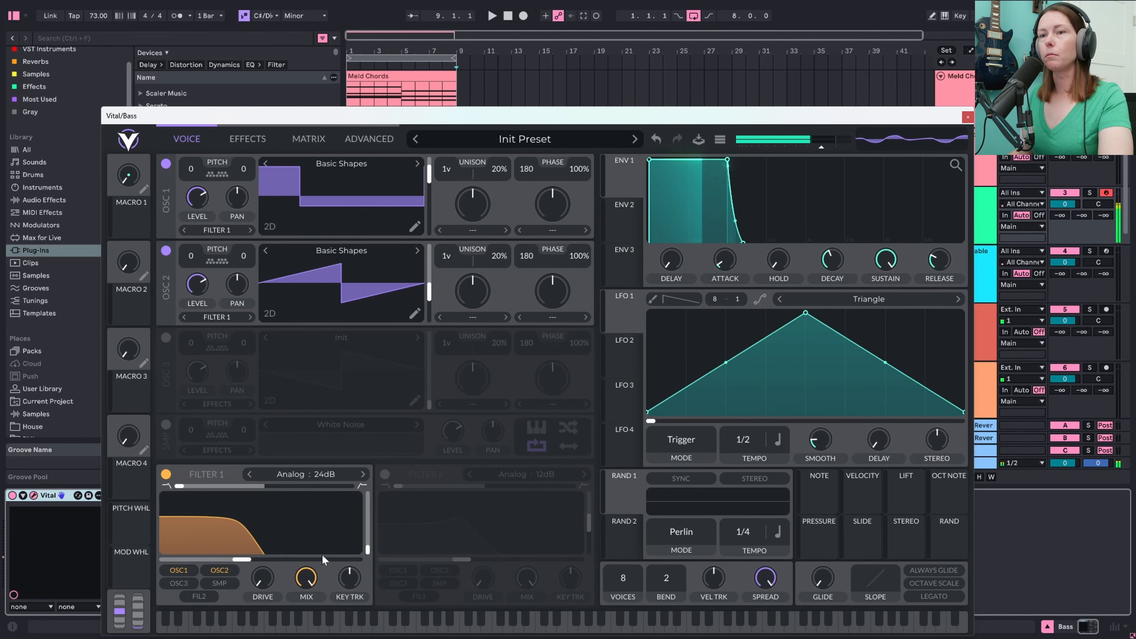
{"action": "mouse_move", "coordinate": [241, 559]}
{"action": "left_mouse_down"}
{"action": "mouse_move", "coordinate": [265, 560]}
{"action": "mouse_move", "coordinate": [248, 560]}
{"action": "left_mouse_up"}
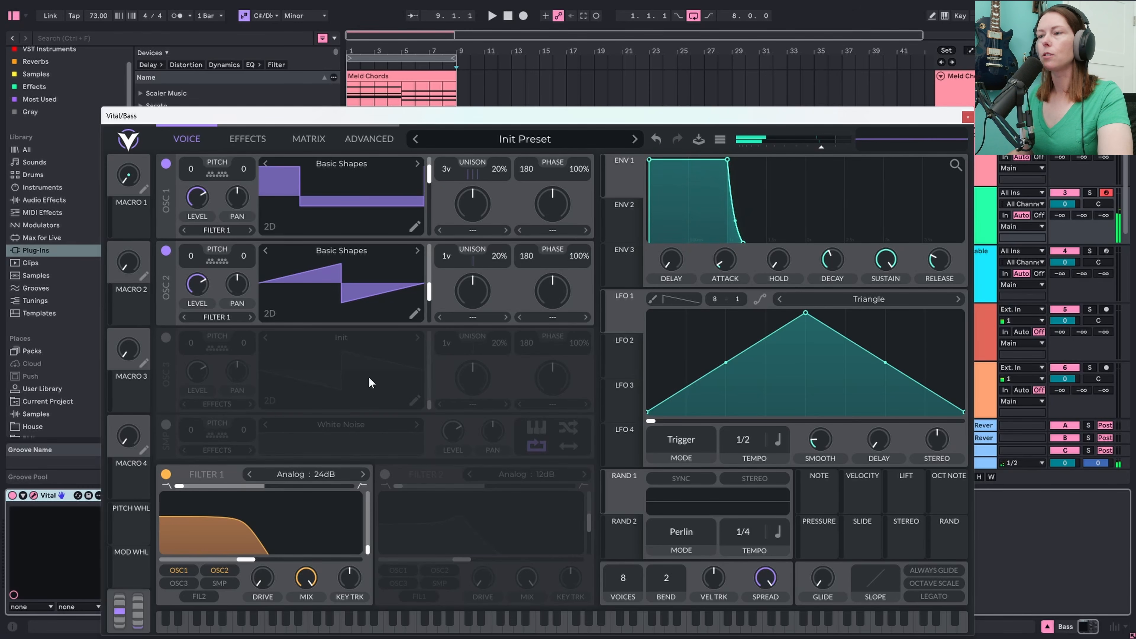
{"action": "mouse_move", "coordinate": [821, 584]}
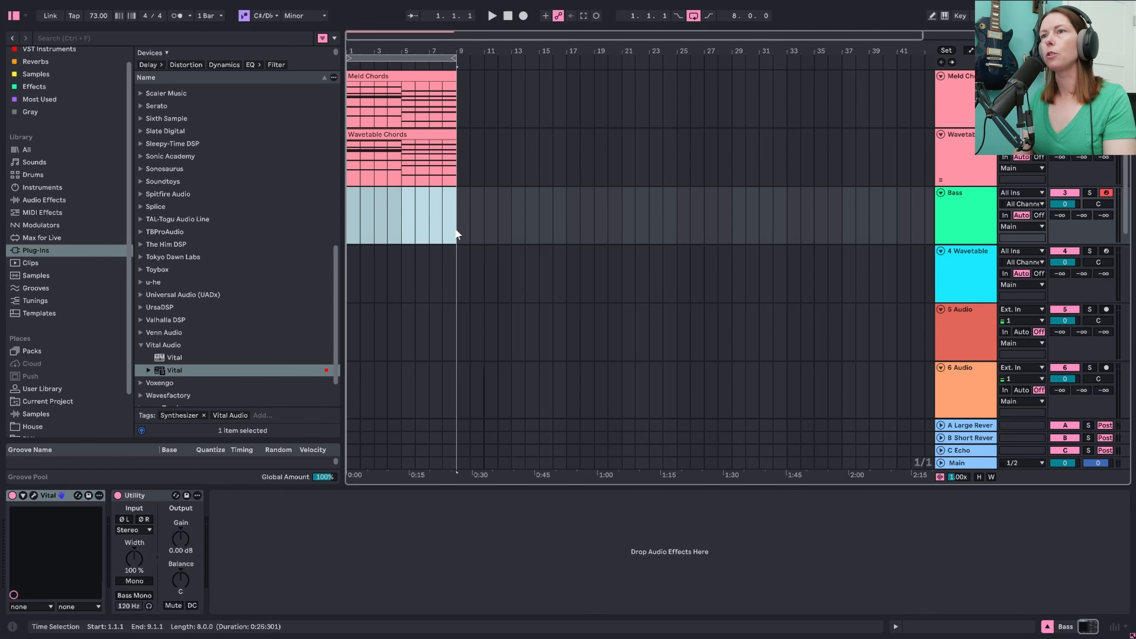
Step: Create an eight-bar MIDI clip on the Bass track and enter a C#1 note across the first four bars
{"action": "key", "text": "ctrl+shift+m"}
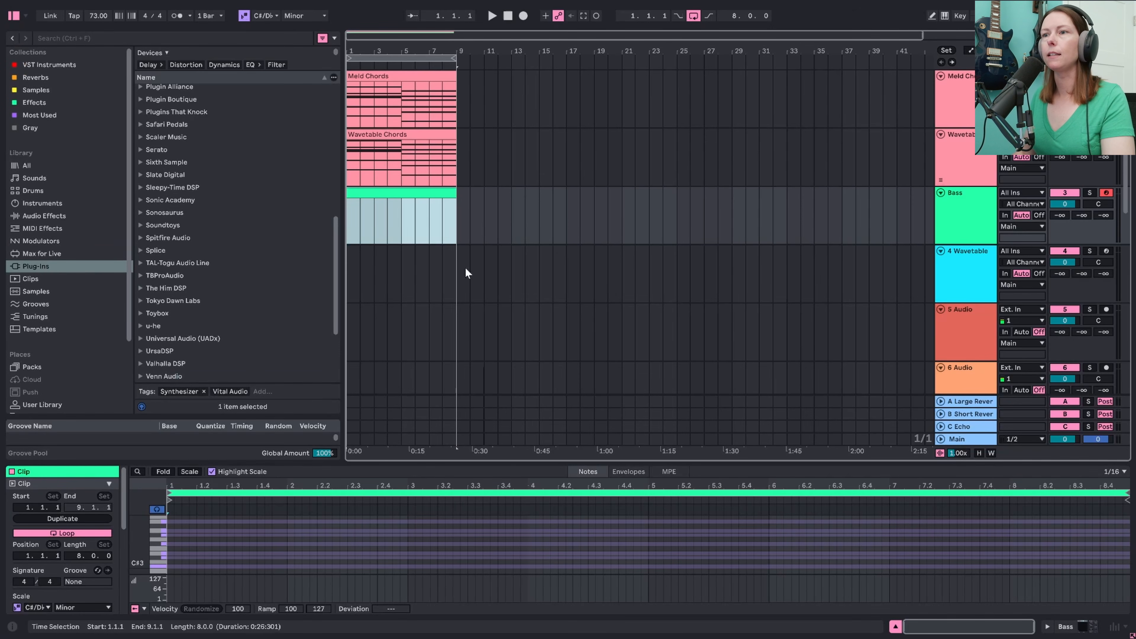
{"action": "key", "text": "ctrl+alt+e"}
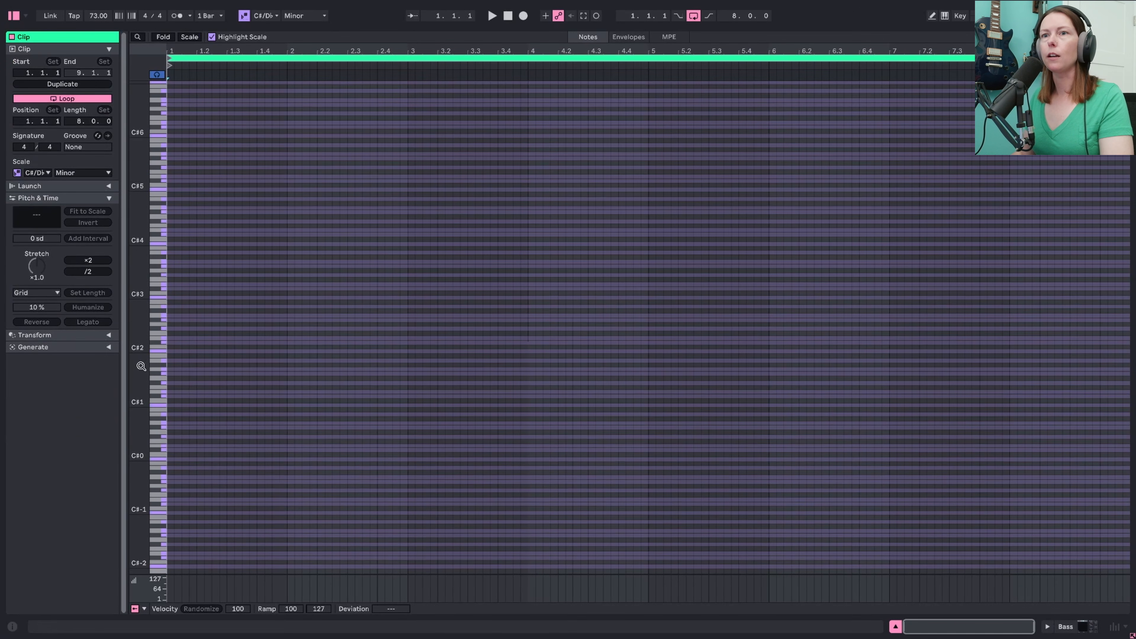
{"action": "left_click_drag", "start_coordinate": [160, 391], "coordinate": [648, 464]}
{"action": "double_click", "coordinate": [171, 427]}
{"action": "scroll", "coordinate": [595, 454], "scroll_direction": "down", "scroll_amount": 3}
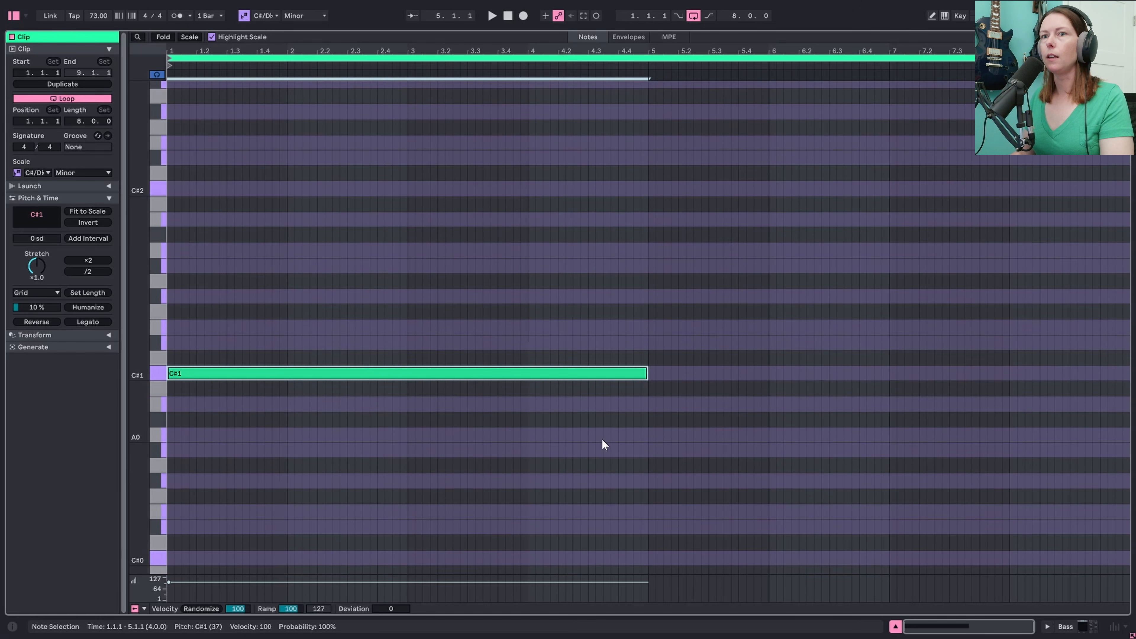
Step: Add an A0 note across bars 5 to 8, with the C#1 note slightly overlapping it, and play the bass part
{"action": "double_click", "coordinate": [652, 434]}
{"action": "left_click_drag", "start_coordinate": [652, 434], "coordinate": [1129, 434]}
{"action": "left_click", "coordinate": [530, 406]}
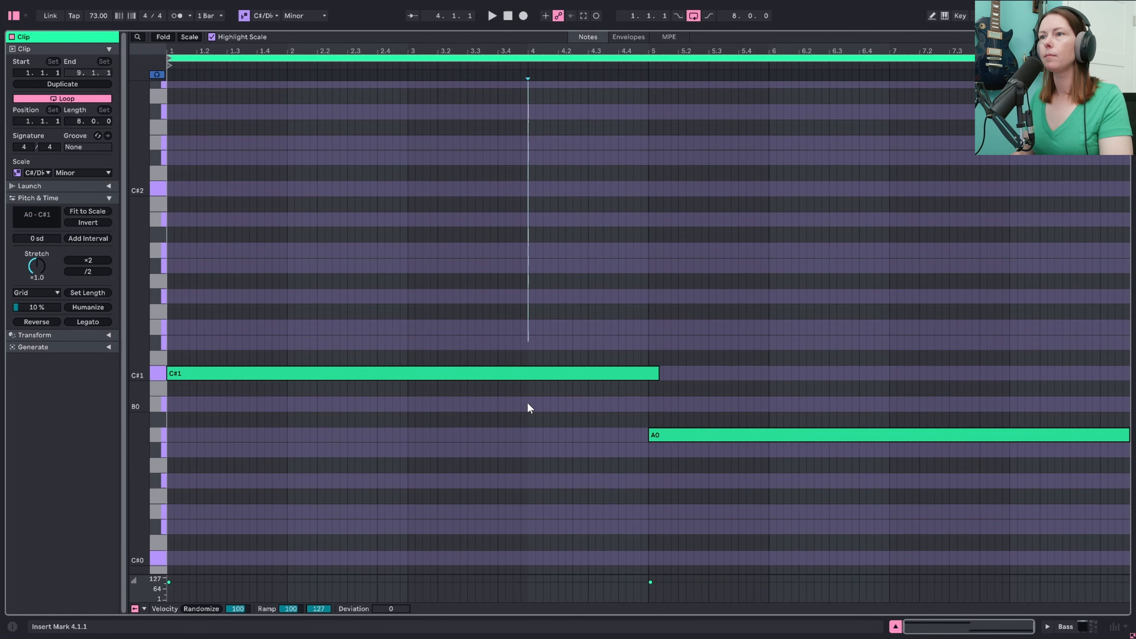
{"action": "key", "text": "space"}
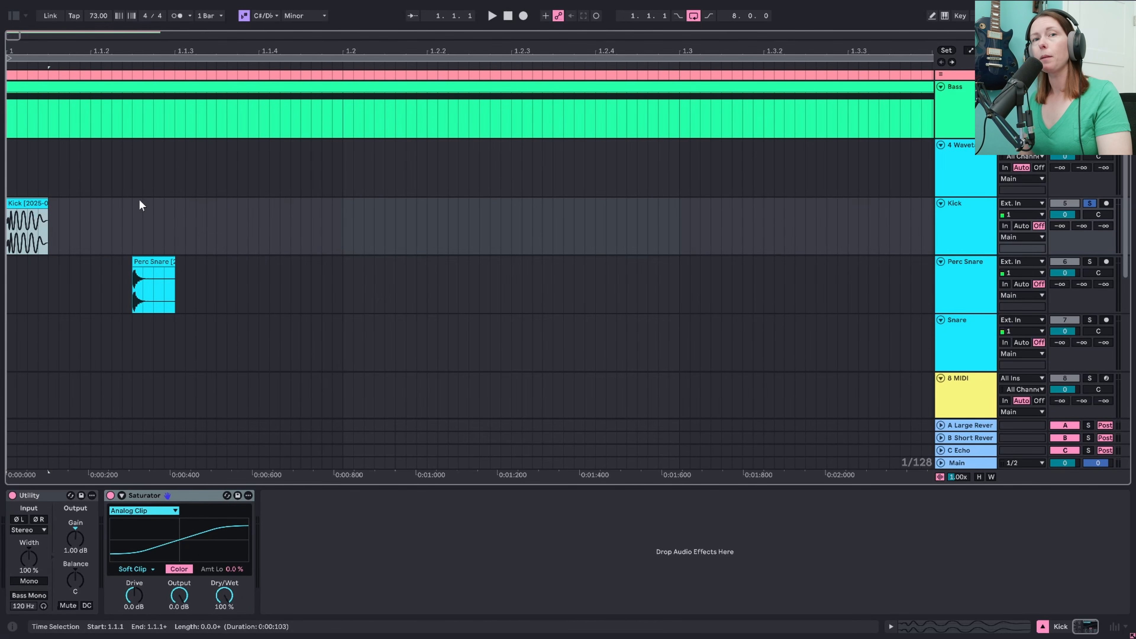
Step: Audition the Kick and Perc Snare clips one after the other in solo
{"action": "key", "text": "space"}
{"action": "key", "text": "space"}
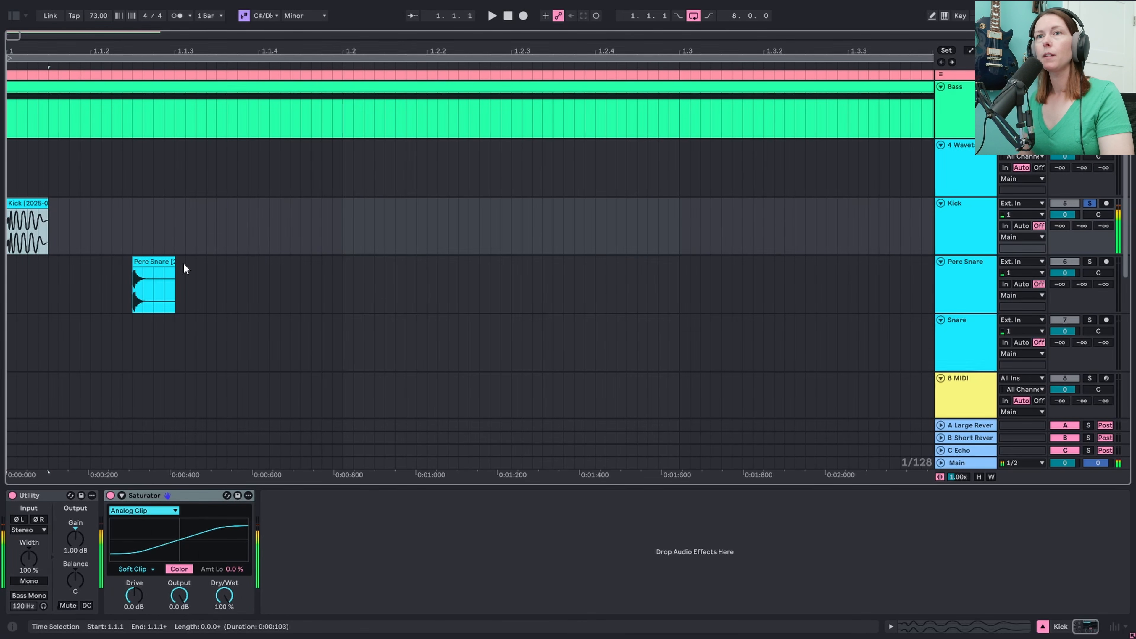
{"action": "left_click", "coordinate": [157, 262]}
{"action": "key", "text": "space"}
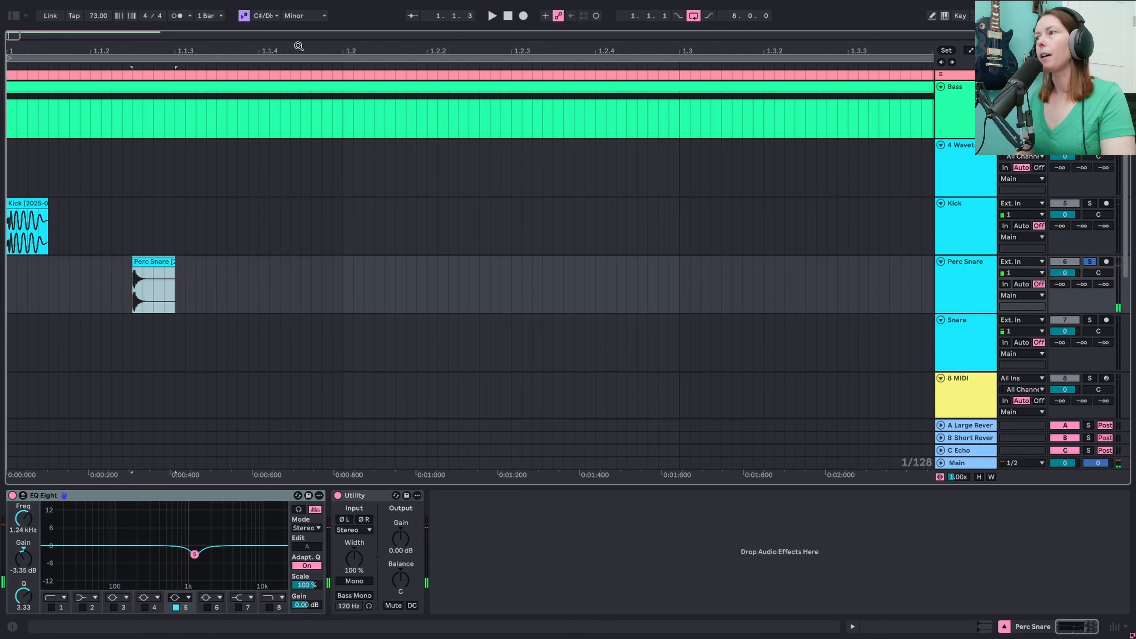
Step: Move the Perc Snare clip to beat 2 of bar 1 and copy it to beat 4
{"action": "left_click_drag", "start_coordinate": [299, 46], "coordinate": [104, 23]}
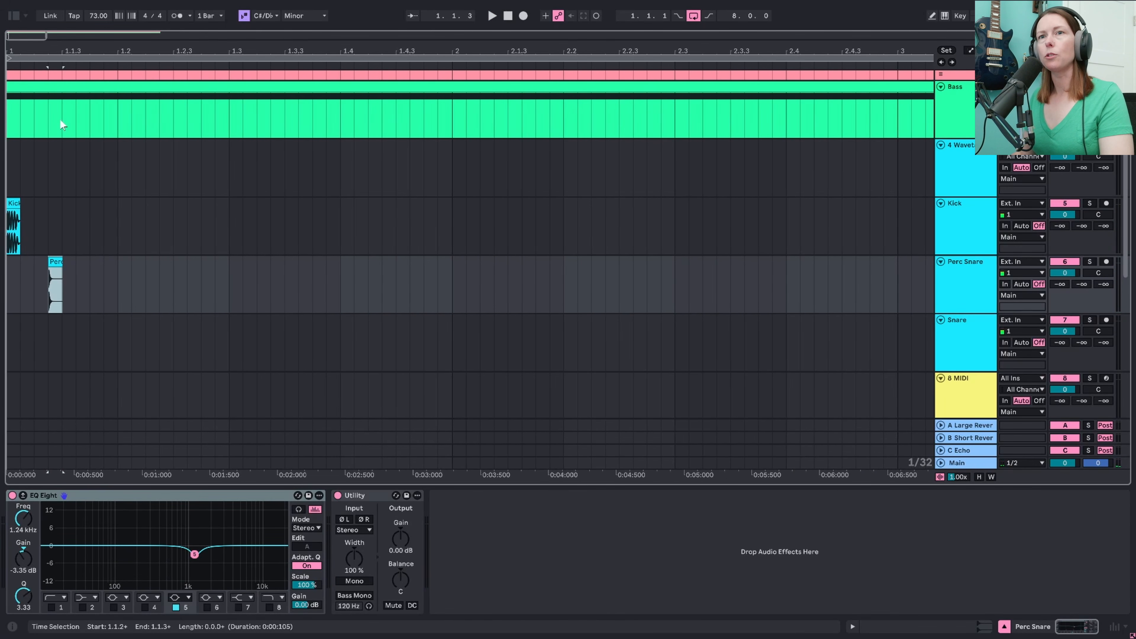
{"action": "left_click_drag", "start_coordinate": [61, 274], "coordinate": [124, 270]}
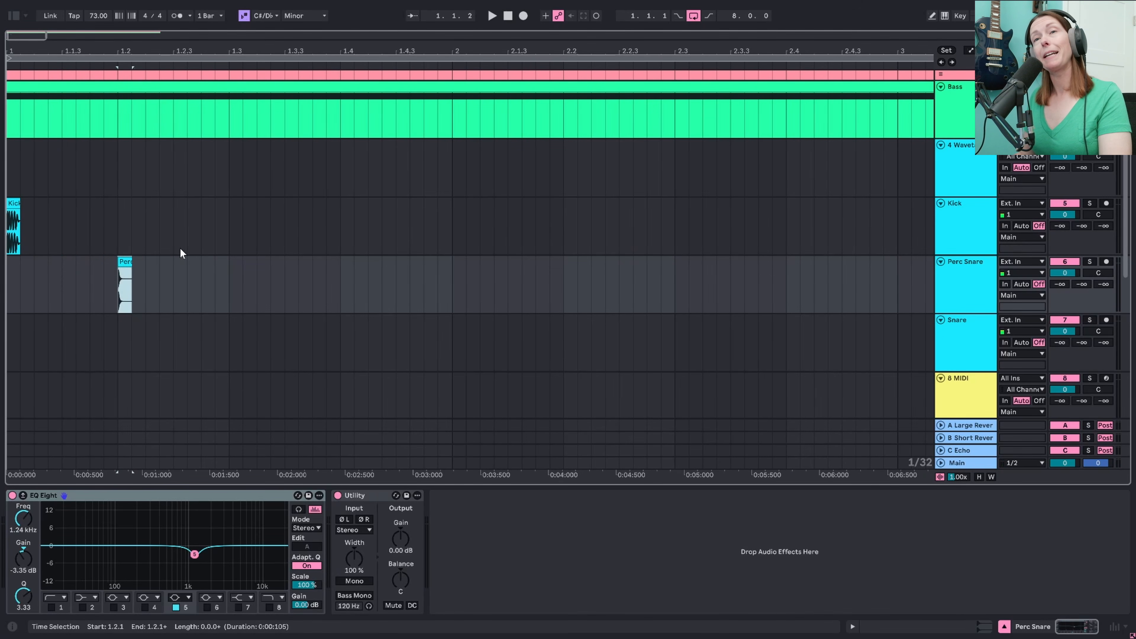
{"action": "left_click", "coordinate": [30, 213]}
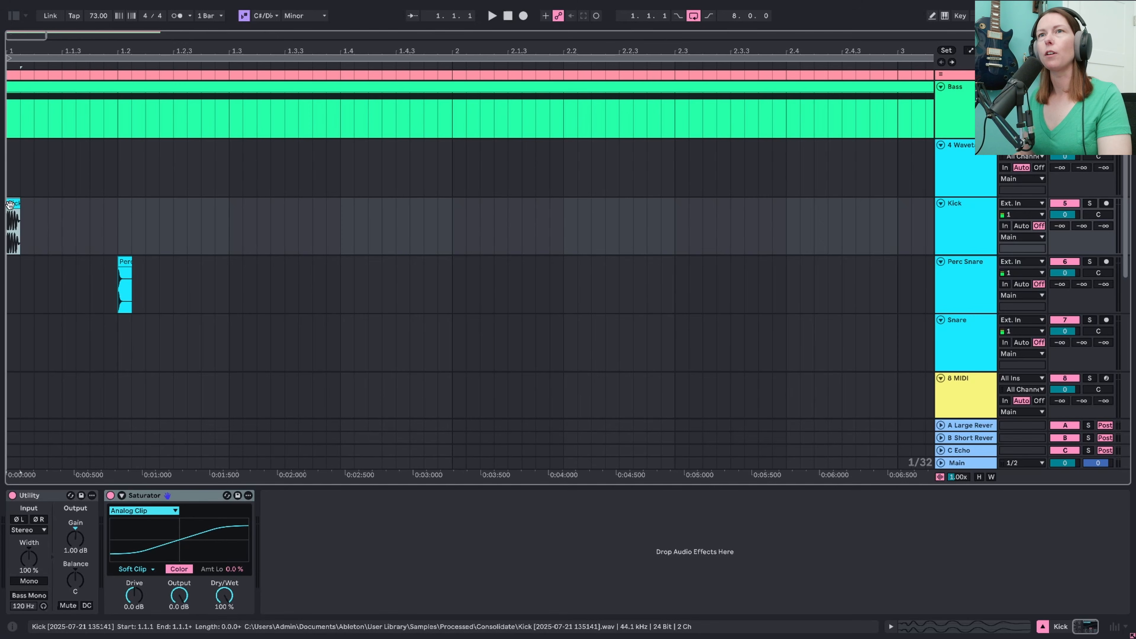
{"action": "left_click", "coordinate": [121, 261]}
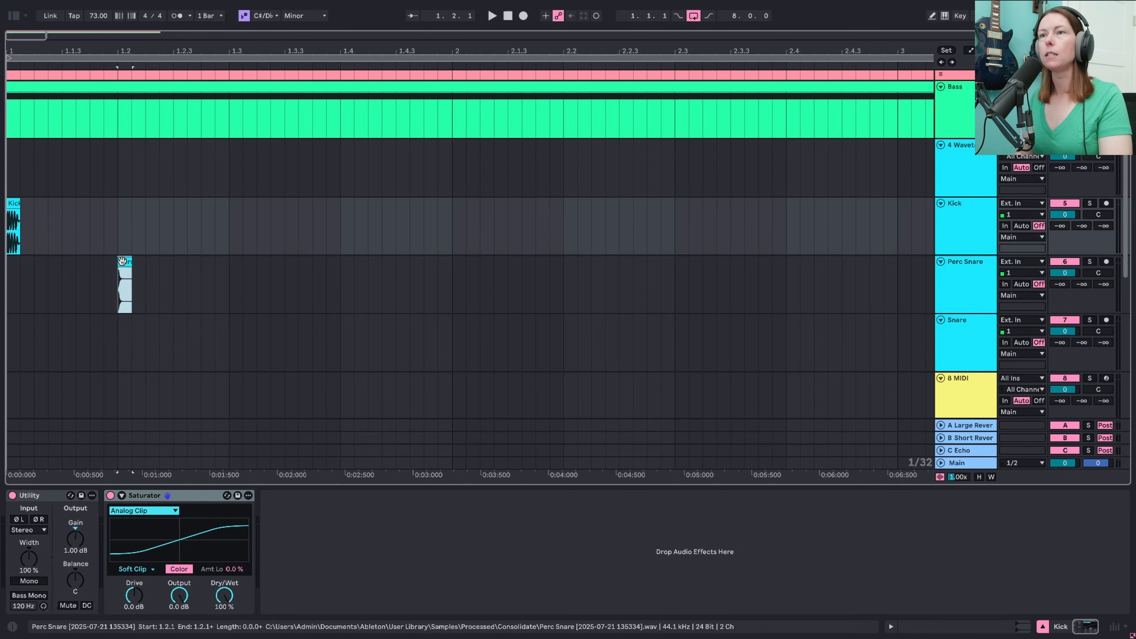
{"action": "left_click_drag", "start_coordinate": [121, 260], "coordinate": [345, 275]}
Step: Duplicate the one-bar Perc Snare pattern until it fills all eight bars
{"action": "left_click_drag", "start_coordinate": [451, 297], "coordinate": [1, 302]}
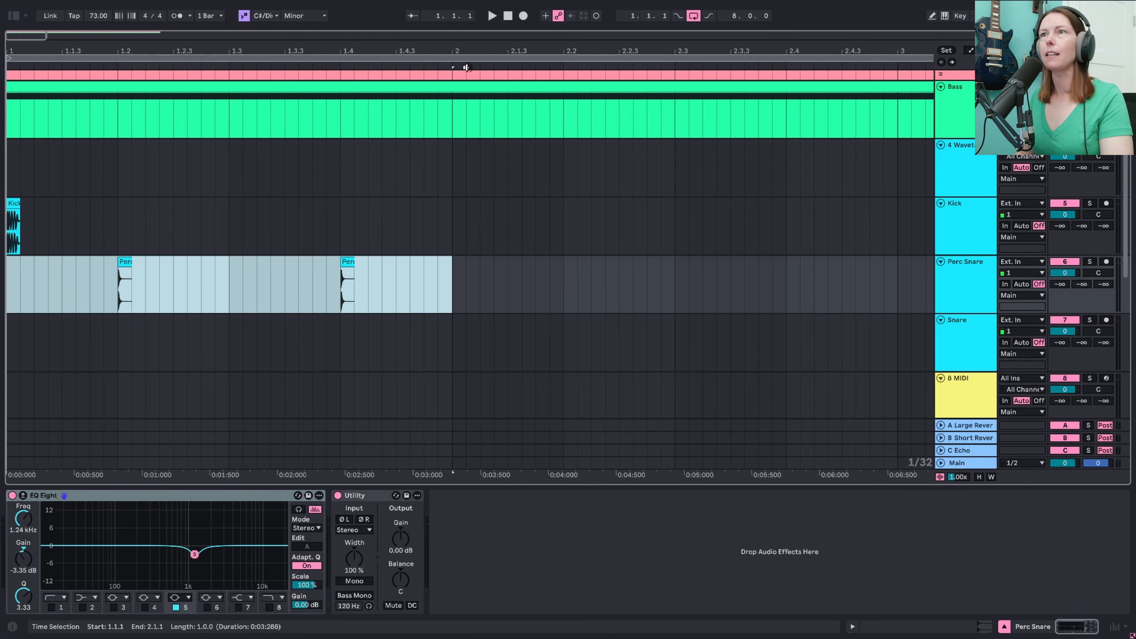
{"action": "left_click_drag", "start_coordinate": [465, 52], "coordinate": [463, 9]}
{"action": "key", "text": "ctrl+d"}
{"action": "key", "text": "ctrl+d"}
{"action": "key", "text": "ctrl+d"}
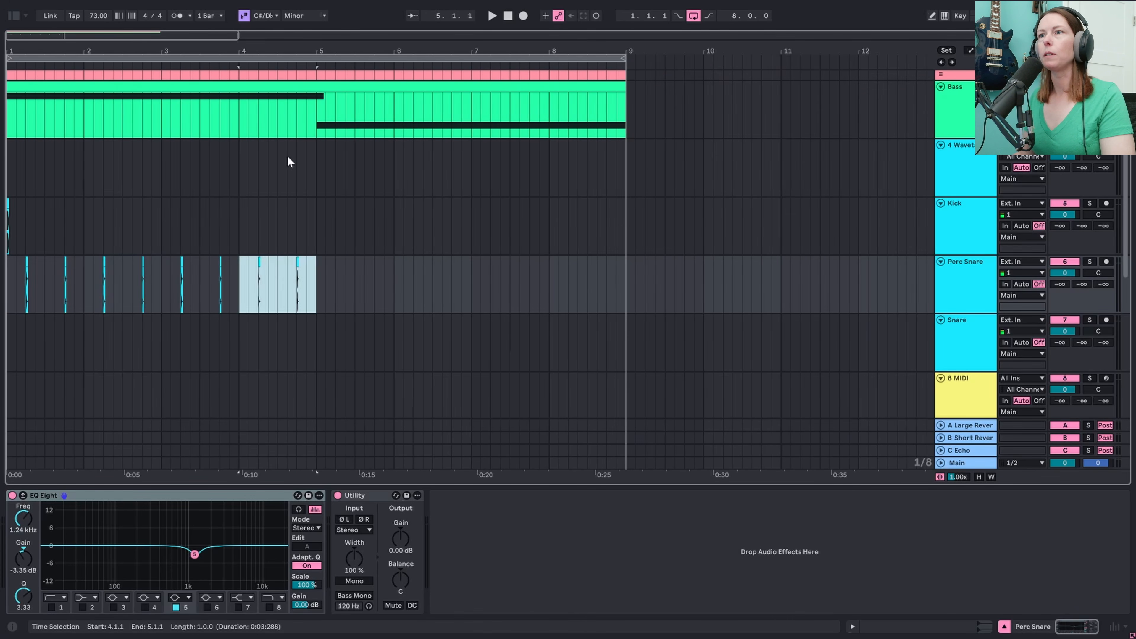
{"action": "key", "text": "ctrl+d"}
{"action": "key", "text": "ctrl+d"}
{"action": "key", "text": "ctrl+d"}
{"action": "key", "text": "ctrl+d"}
{"action": "key", "text": "w"}
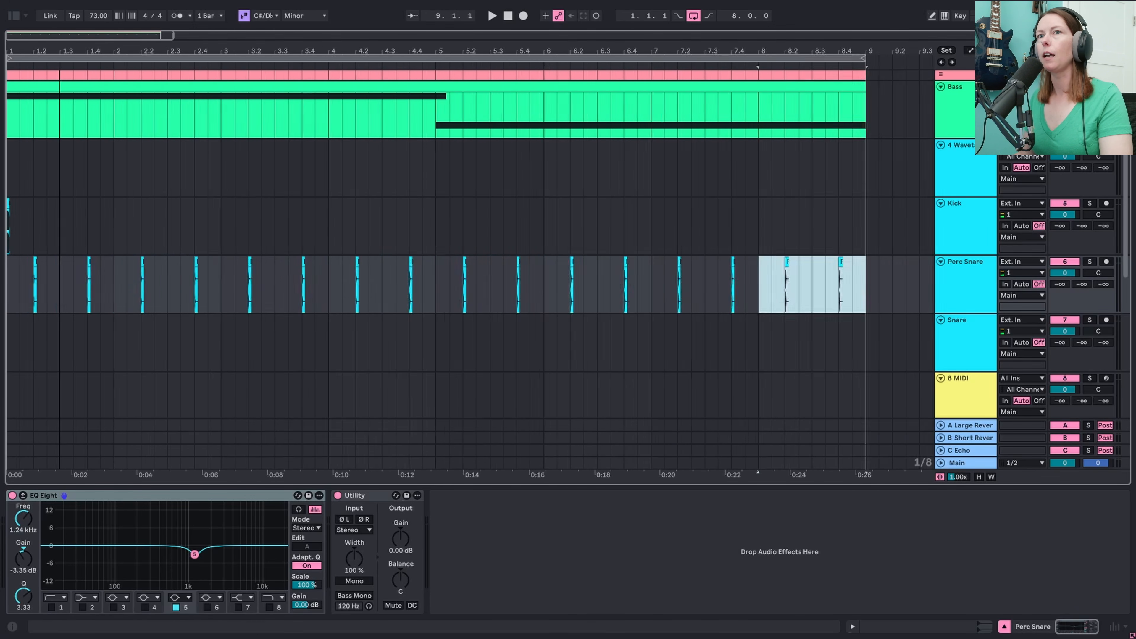
Step: Copy the Kick clip to 1.4.3 and to the start of bar 2, and play the drum pattern
{"action": "left_click_drag", "start_coordinate": [59, 52], "coordinate": [60, 79]}
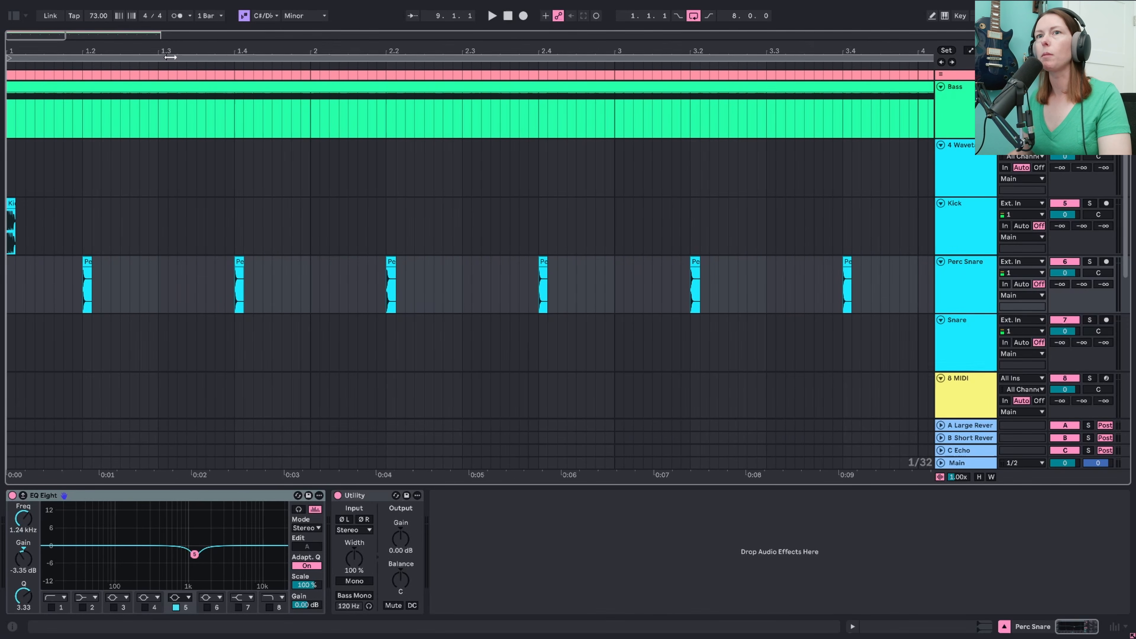
{"action": "left_click", "coordinate": [11, 205]}
{"action": "key", "text": "space"}
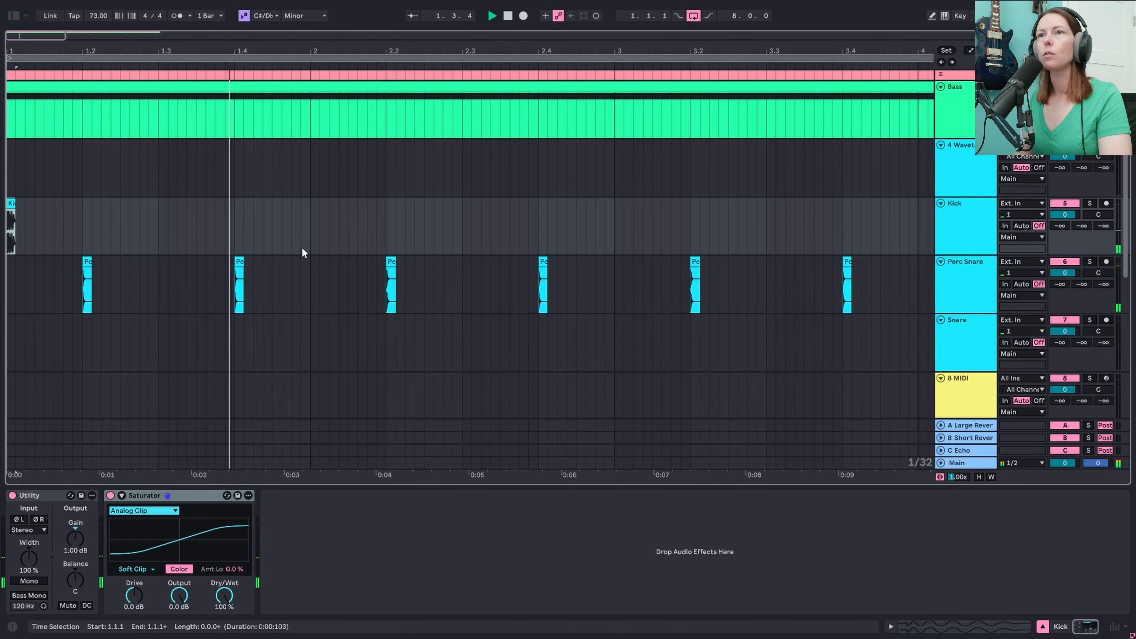
{"action": "scroll", "coordinate": [308, 207], "scroll_direction": "up", "scroll_amount": 5}
{"action": "left_click_drag", "start_coordinate": [310, 207], "coordinate": [343, 208]}
{"action": "left_click_drag", "start_coordinate": [230, 47], "coordinate": [504, 45]}
{"action": "key", "text": "w"}
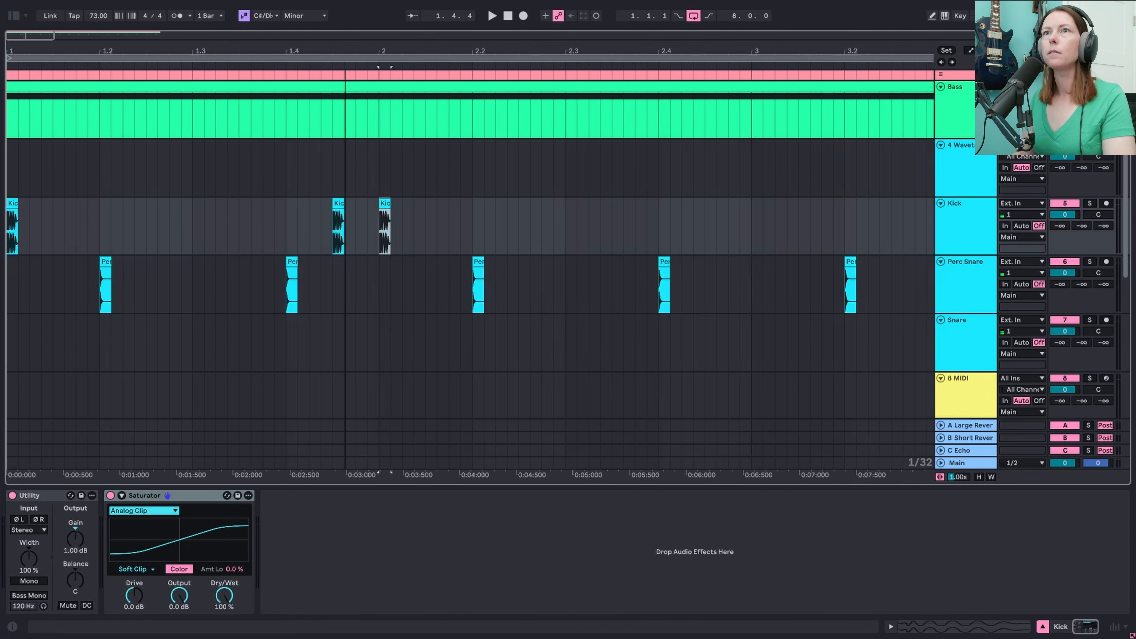
{"action": "key", "text": "space"}
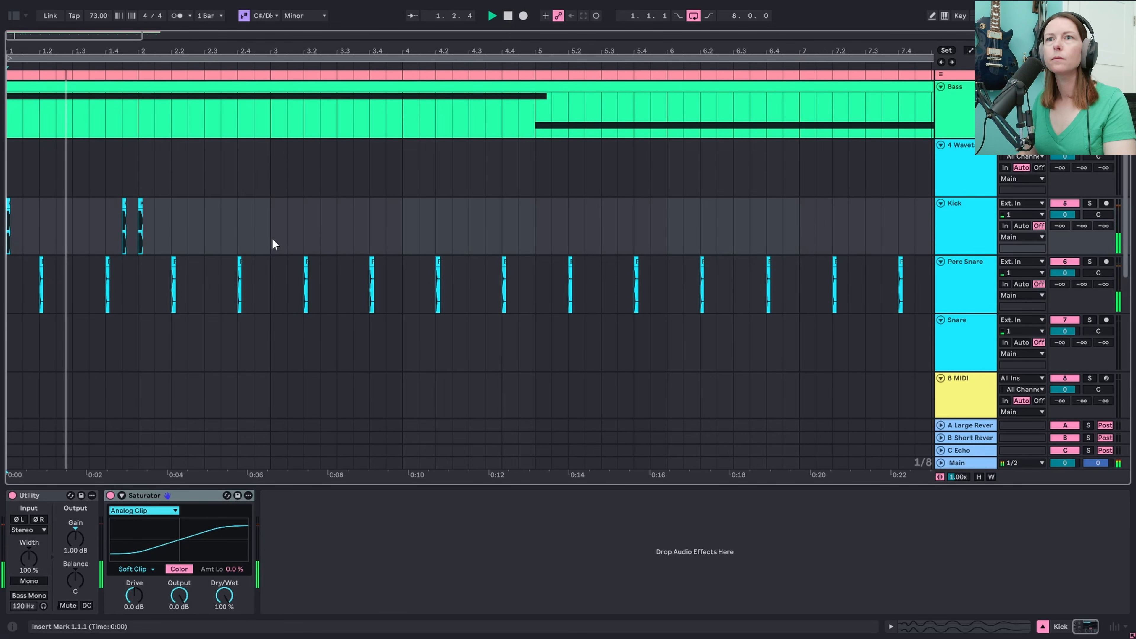
Step: Duplicate the two-bar Kick pattern twice from bar 3 onward
{"action": "left_click_drag", "start_coordinate": [272, 245], "coordinate": [8, 242]}
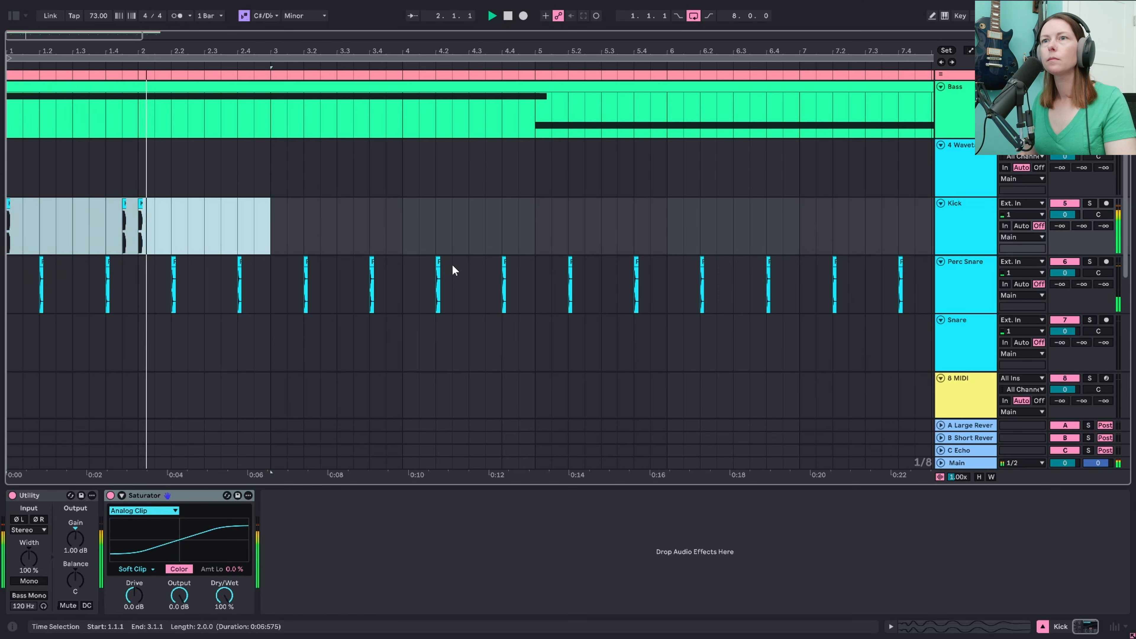
{"action": "key", "text": "ctrl+d"}
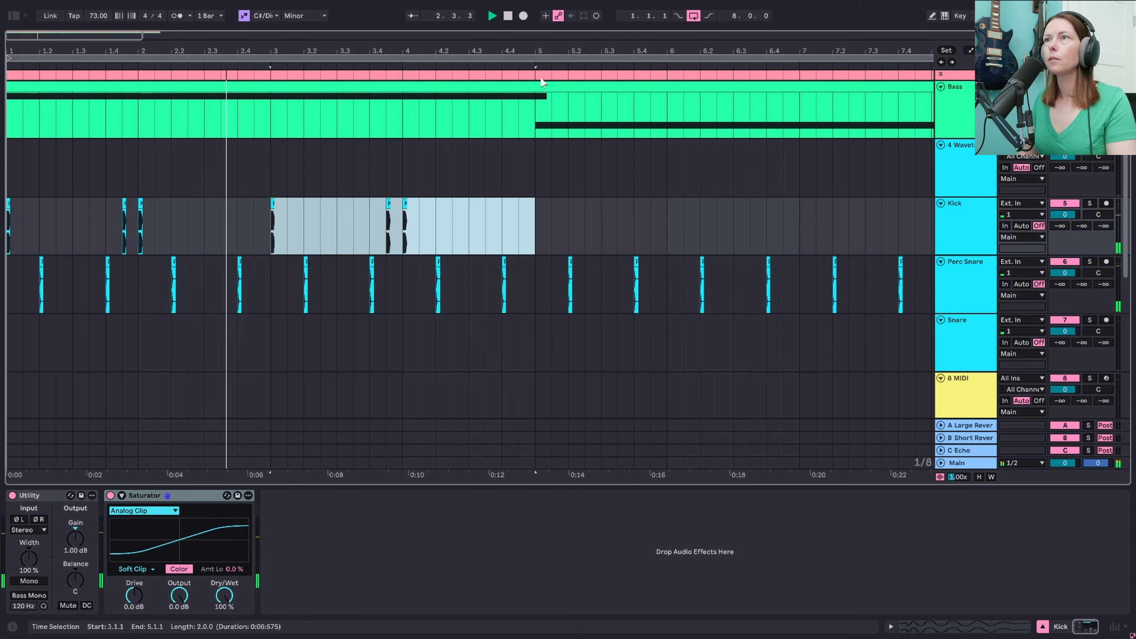
{"action": "key", "text": "minus"}
{"action": "key", "text": "ctrl+d"}
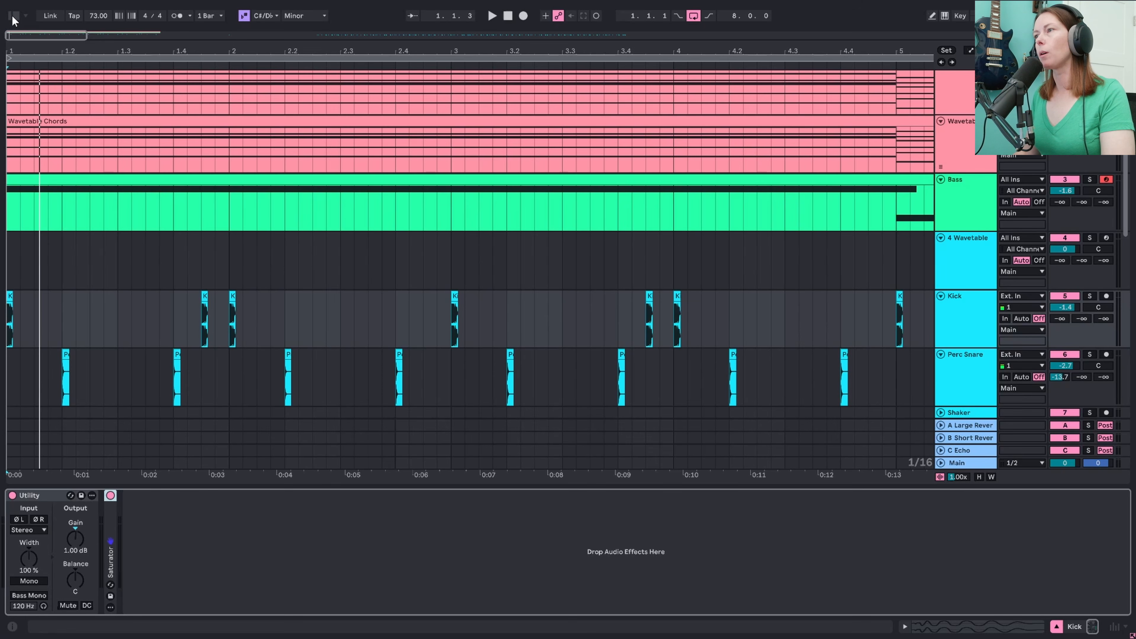
Step: Add the Voxengo SPAN spectrum analyzer to the Main track after the Limiter
{"action": "left_click", "coordinate": [13, 17]}
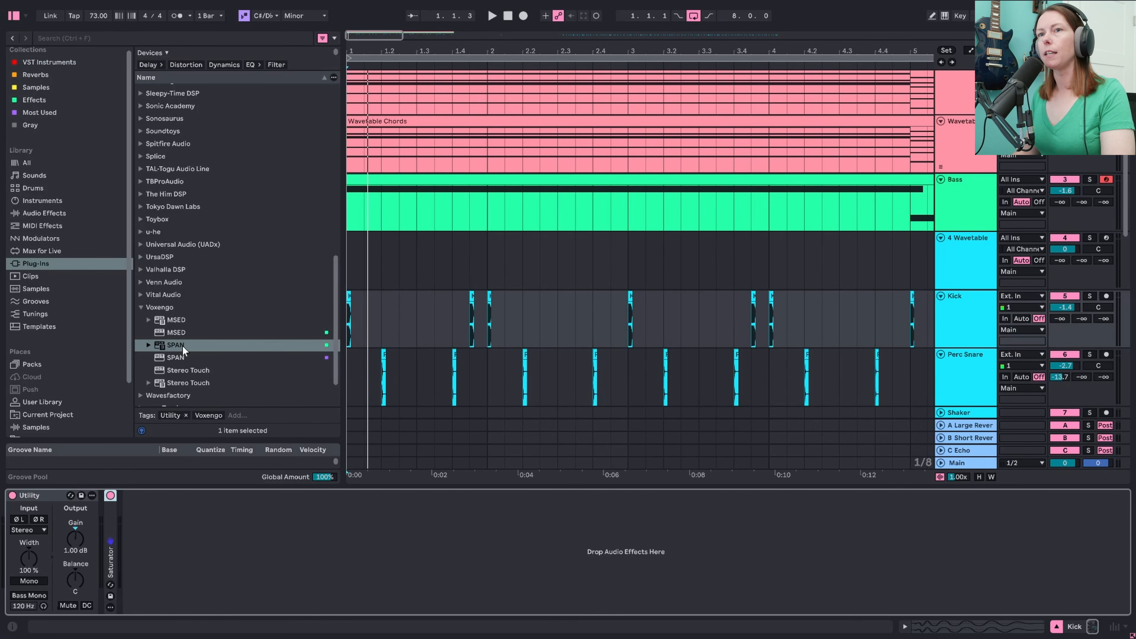
{"action": "left_click_drag", "start_coordinate": [177, 346], "coordinate": [187, 345]}
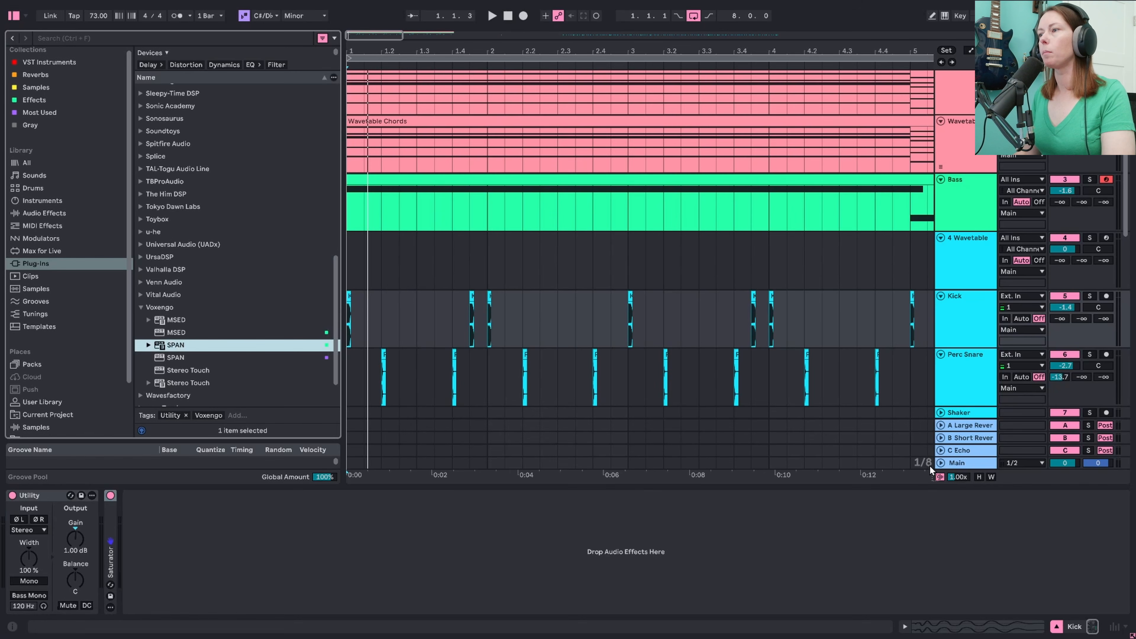
{"action": "left_click_drag", "start_coordinate": [954, 466], "coordinate": [955, 465]}
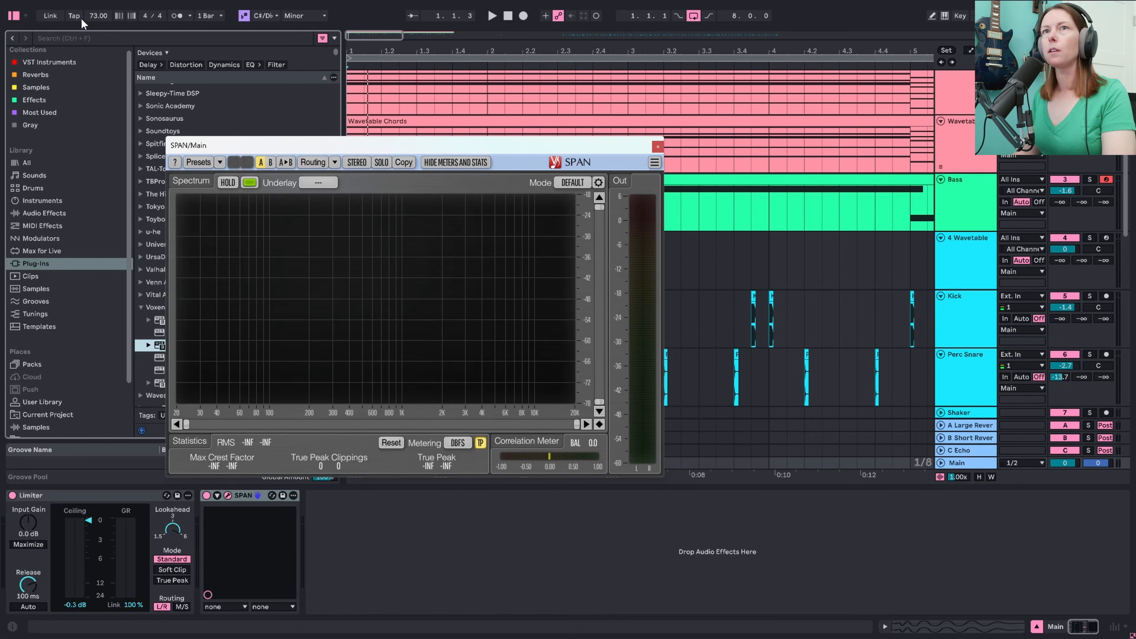
{"action": "left_click", "coordinate": [13, 17]}
Step: Solo the Kick track and play it to examine its low-frequency peak in SPAN
{"action": "left_click", "coordinate": [967, 318]}
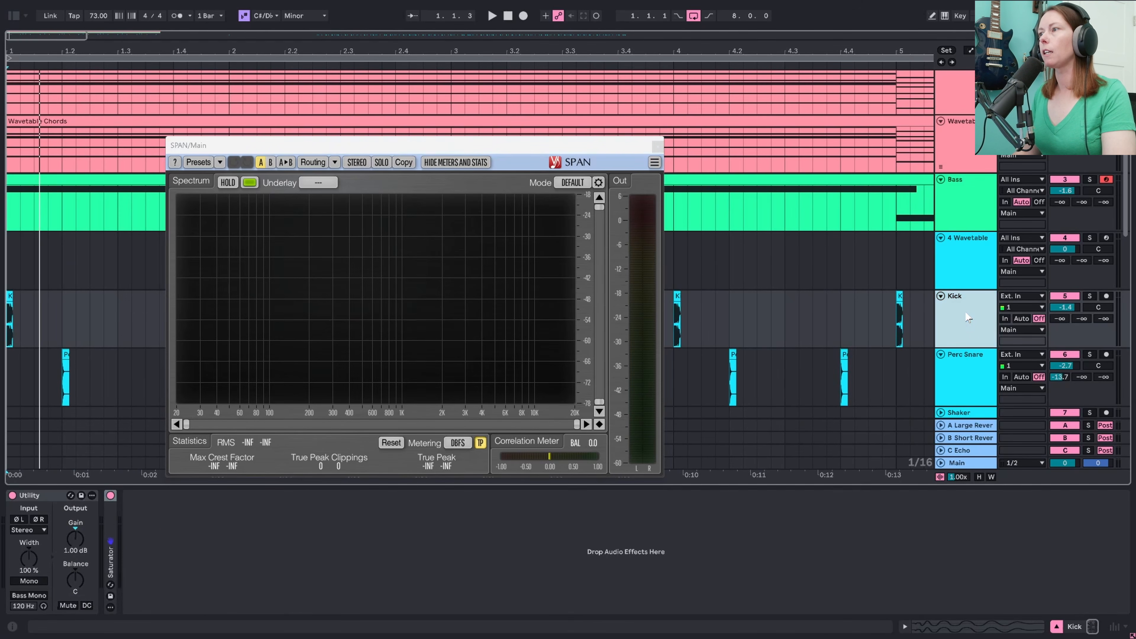
{"action": "key", "text": "s"}
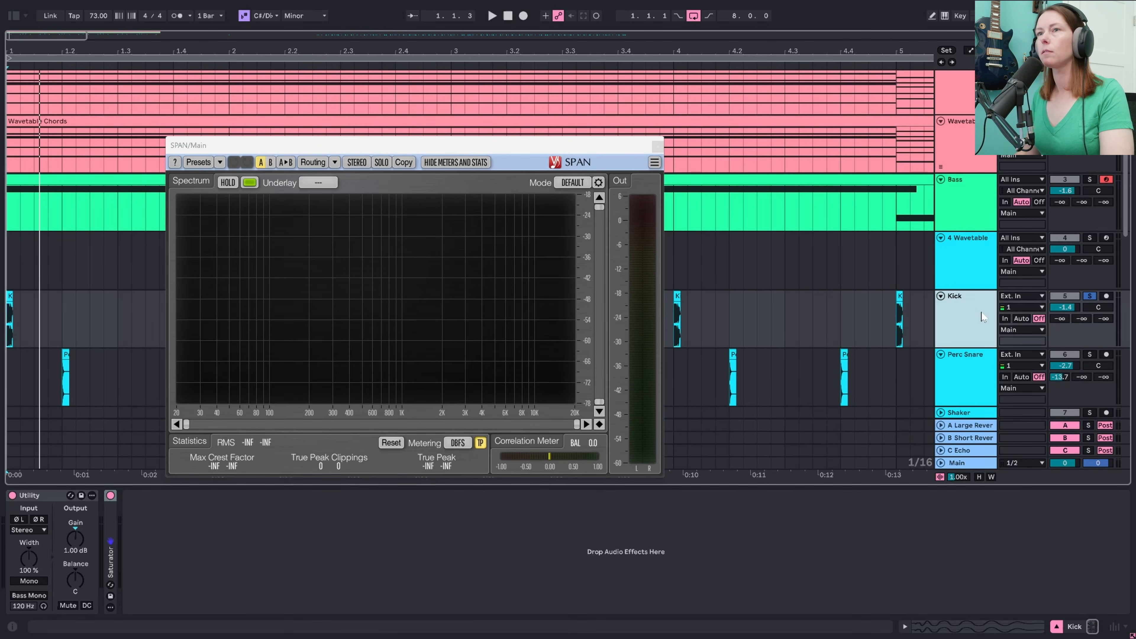
{"action": "key", "text": "space"}
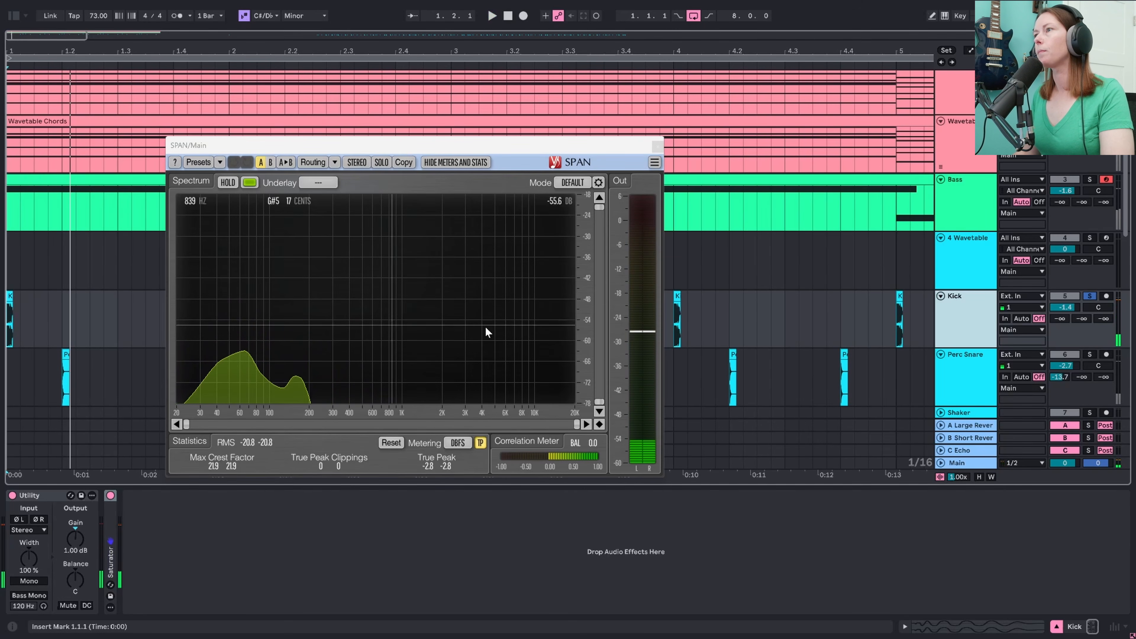
Step: Solo the Bass track and play it to examine its fundamental in SPAN, closing the analyzer window when done
{"action": "left_click", "coordinate": [983, 202]}
{"action": "key", "text": "s"}
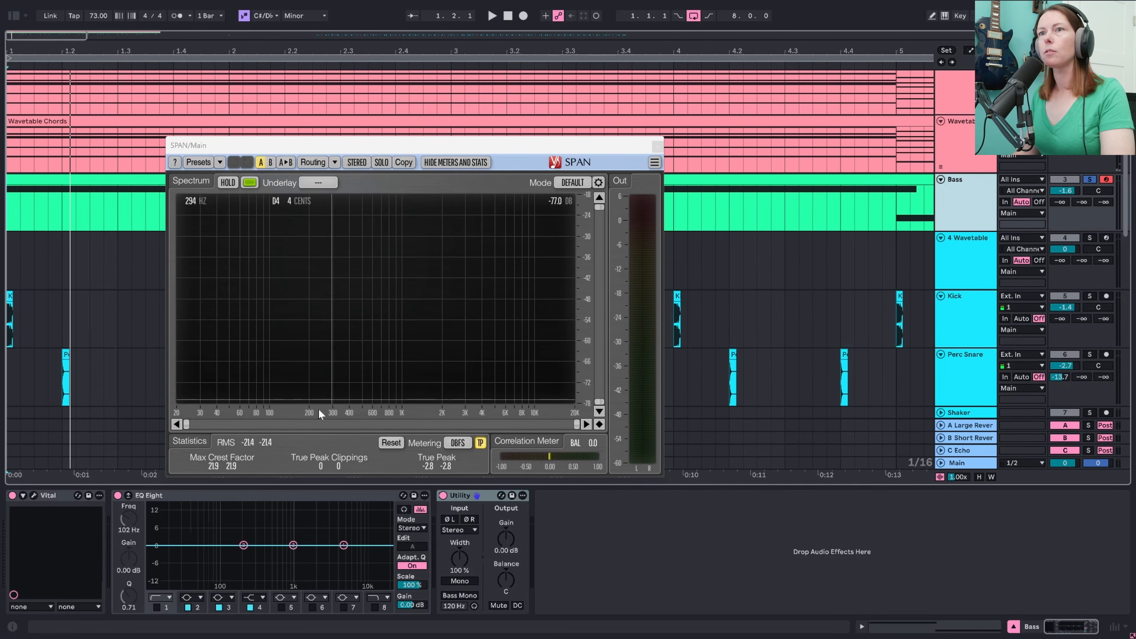
{"action": "key", "text": "space"}
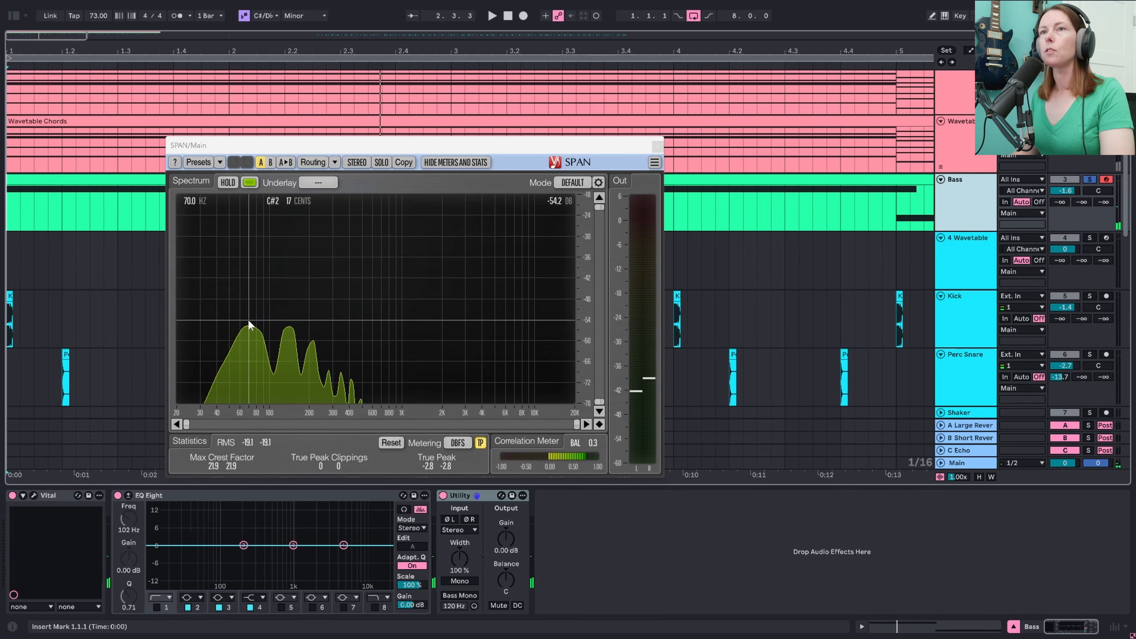
{"action": "left_click", "coordinate": [657, 147]}
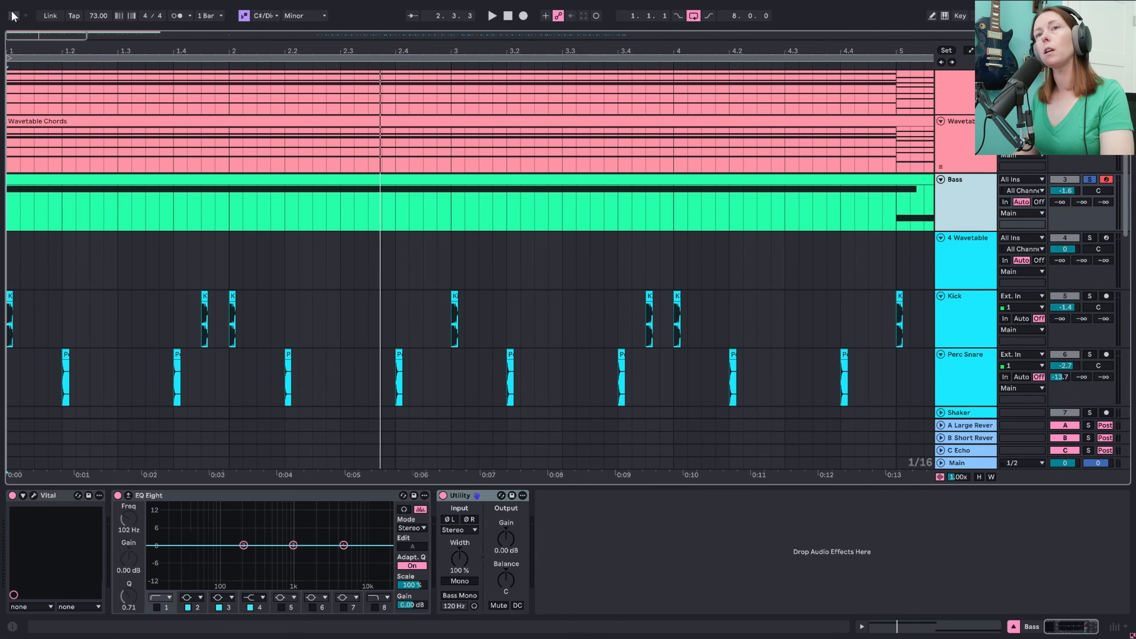
Step: Add the Envelope Follower audio effect to the end of the Kick track's device chain
{"action": "left_click", "coordinate": [14, 16]}
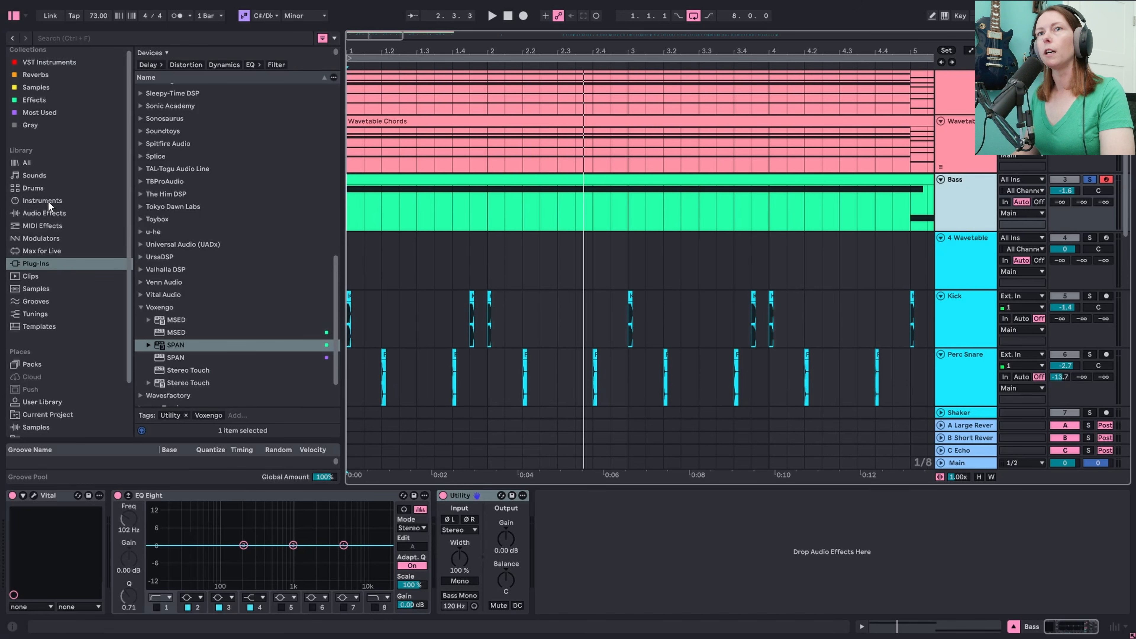
{"action": "left_click", "coordinate": [57, 212]}
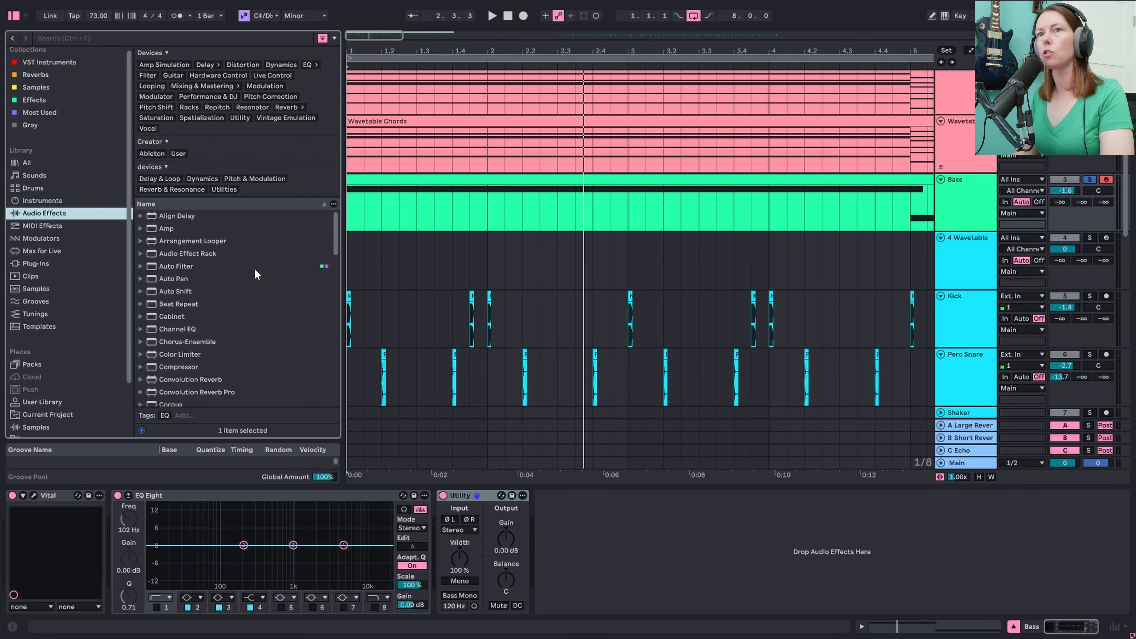
{"action": "scroll", "coordinate": [251, 274], "scroll_direction": "down", "scroll_amount": 2}
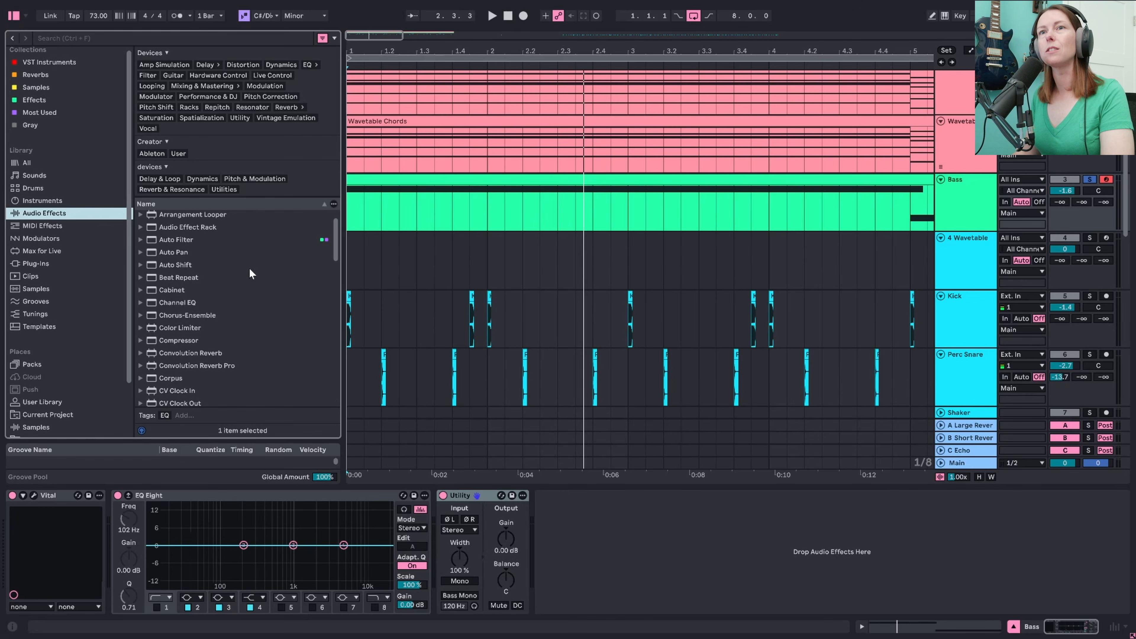
{"action": "scroll", "coordinate": [241, 363], "scroll_direction": "down", "scroll_amount": 12}
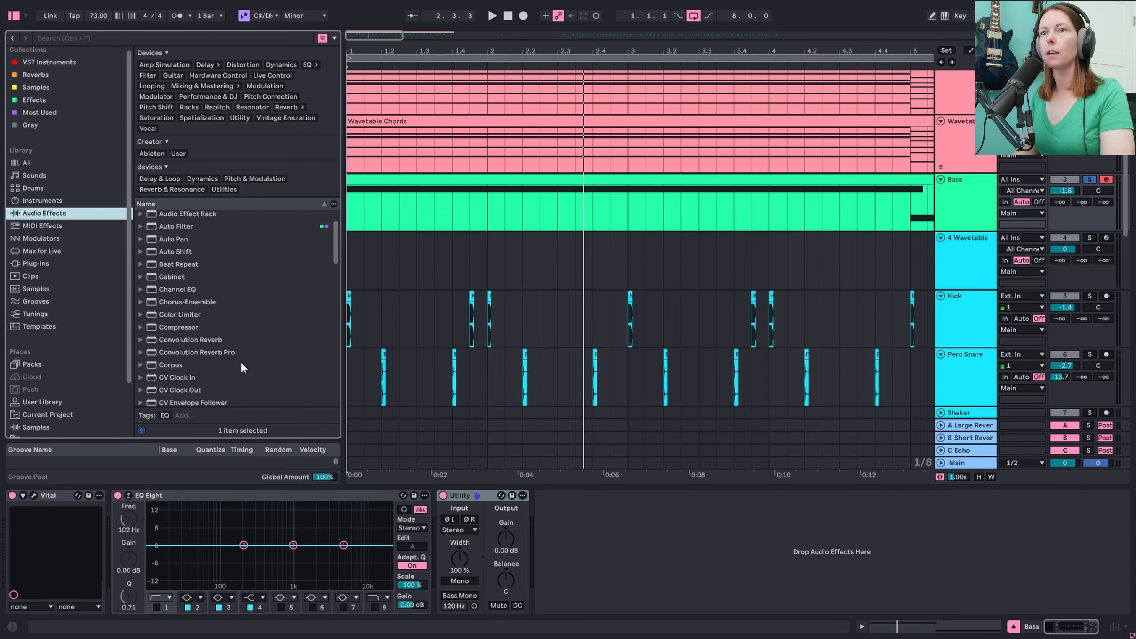
{"action": "left_click", "coordinate": [209, 384]}
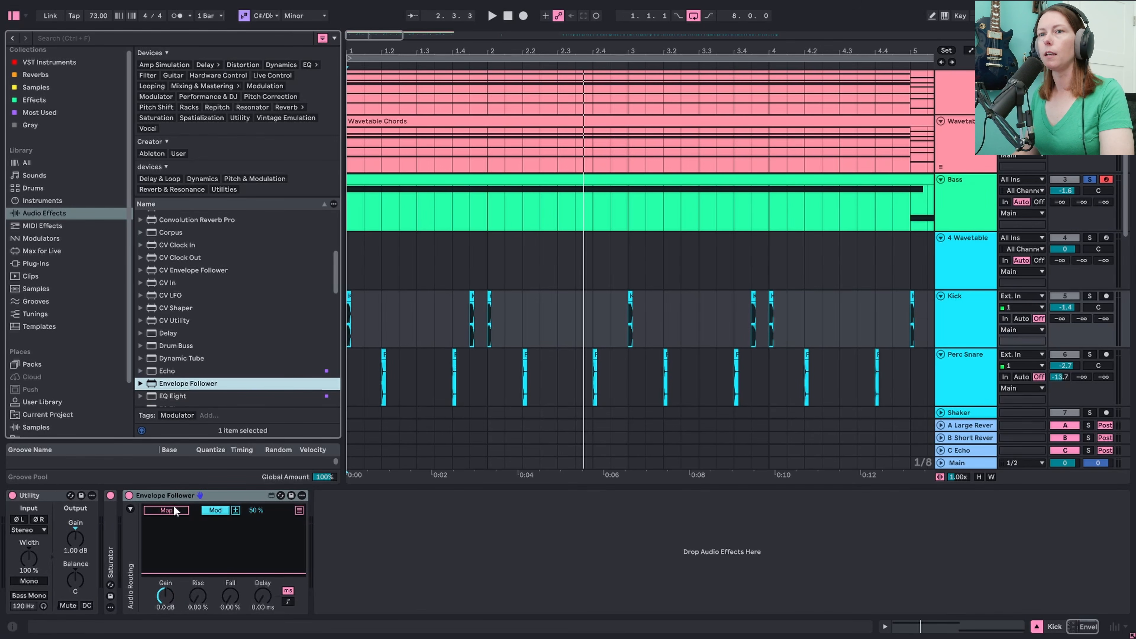
Step: Set band 2 of the Bass track's EQ Eight to a frequency of 60 Hz
{"action": "left_click", "coordinate": [981, 208]}
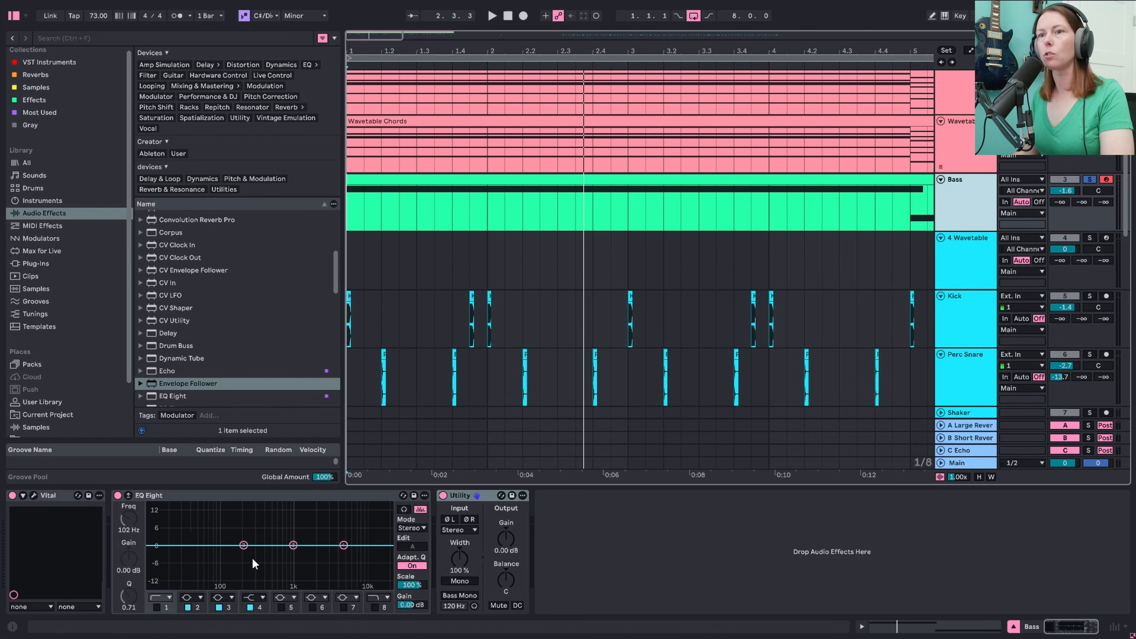
{"action": "left_click", "coordinate": [243, 545]}
{"action": "left_click_drag", "start_coordinate": [243, 545], "coordinate": [228, 546]}
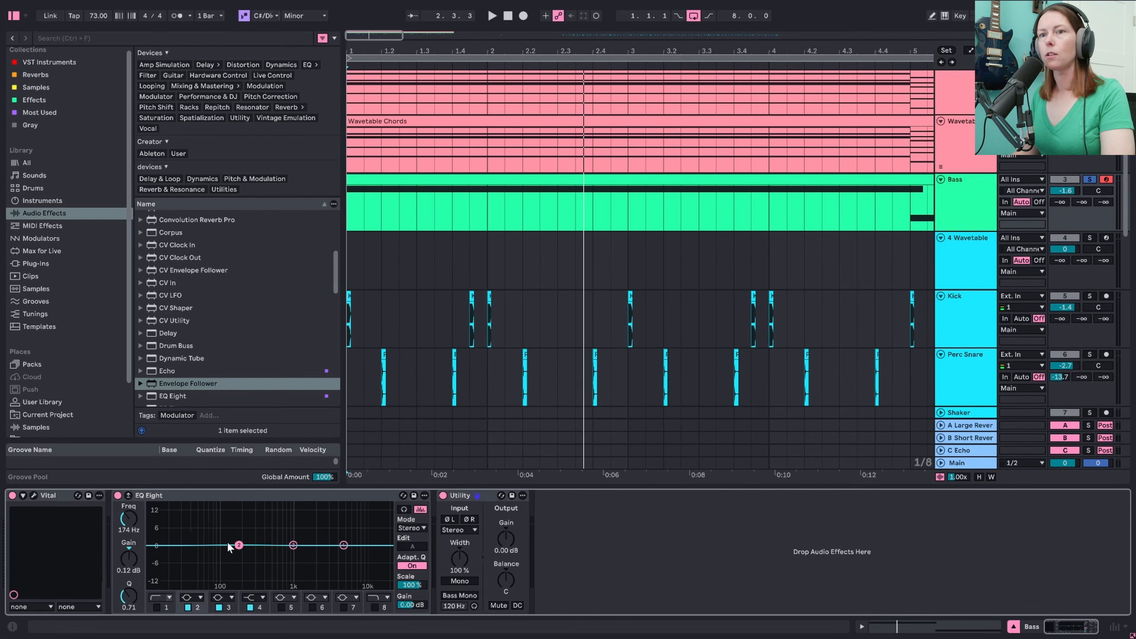
{"action": "left_click", "coordinate": [133, 531]}
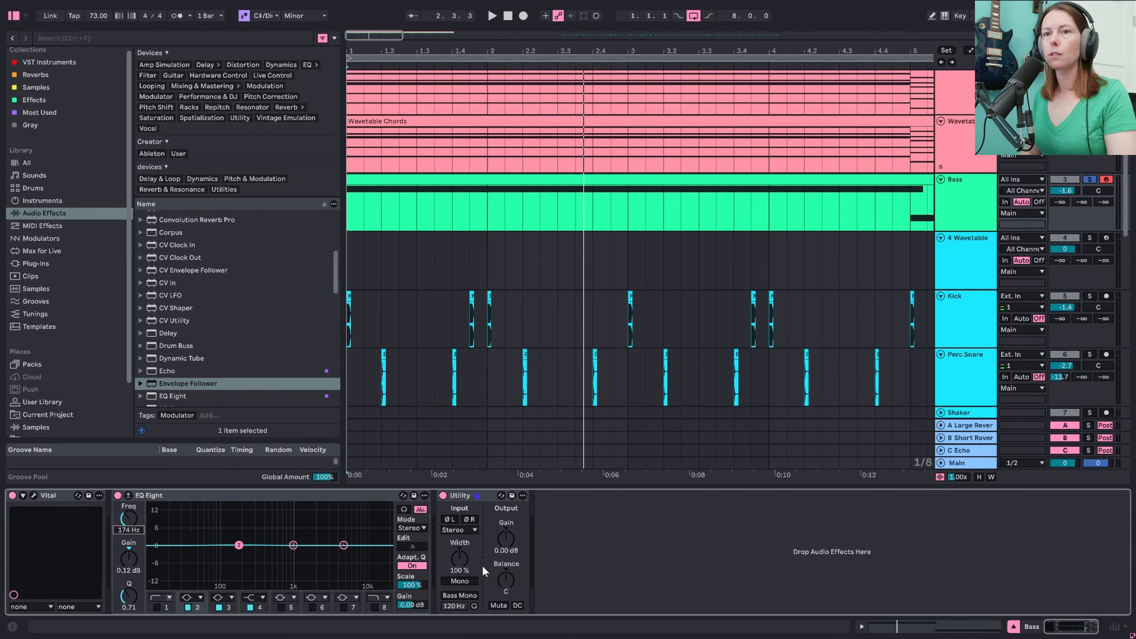
{"action": "key", "text": "Return"}
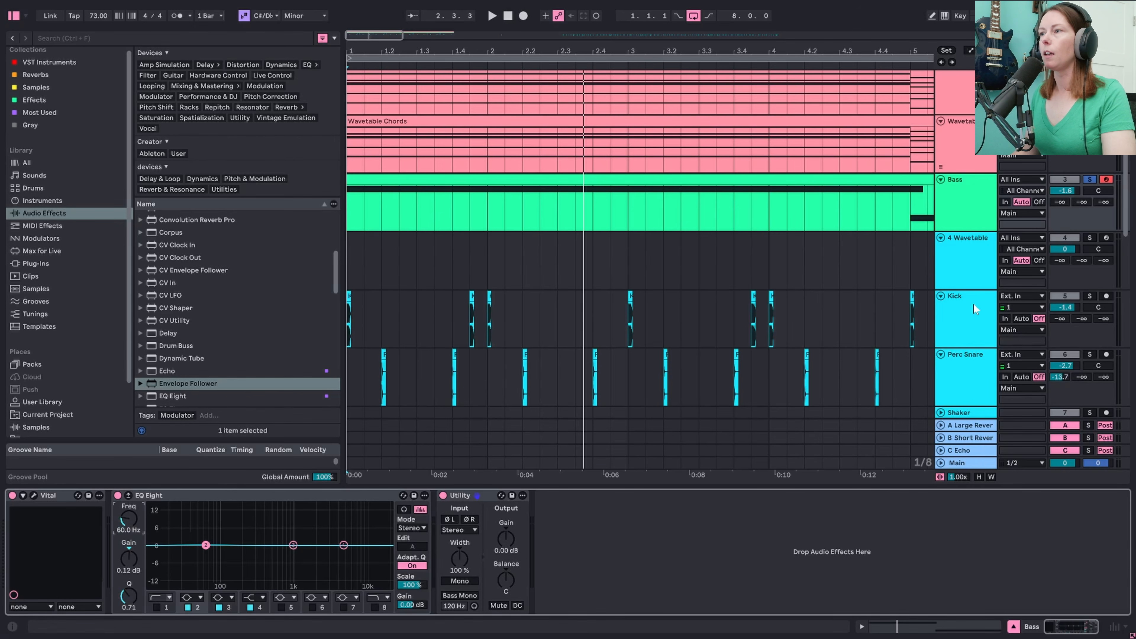
Step: Map the Kick's Envelope Follower to the band 2 gain of the Bass EQ Eight and play back to check it
{"action": "left_click", "coordinate": [976, 319]}
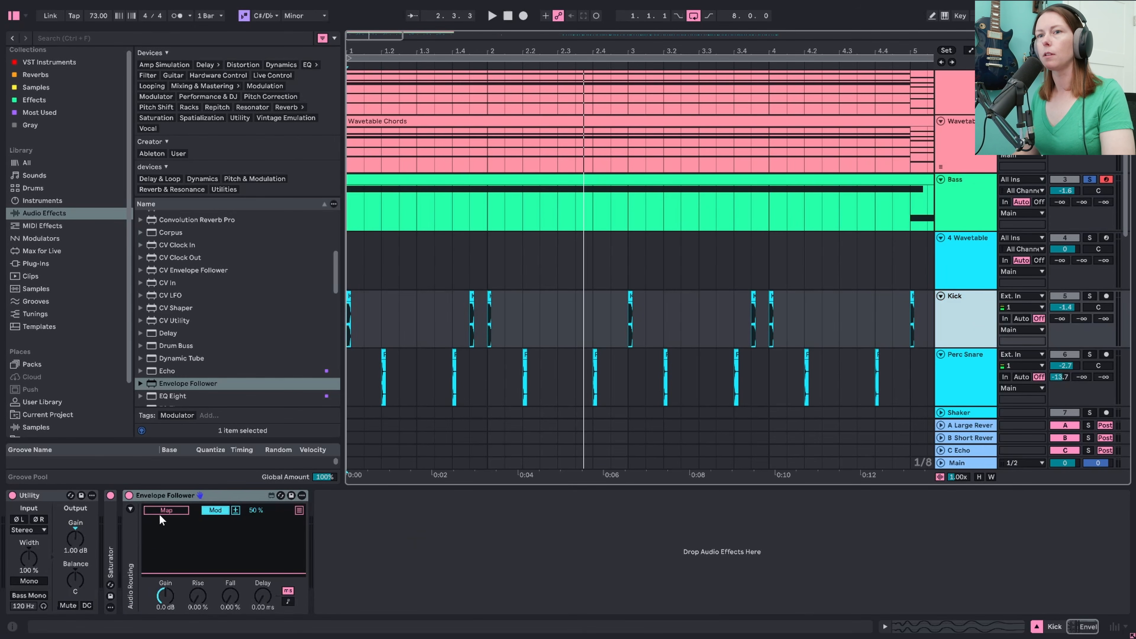
{"action": "left_click", "coordinate": [974, 205]}
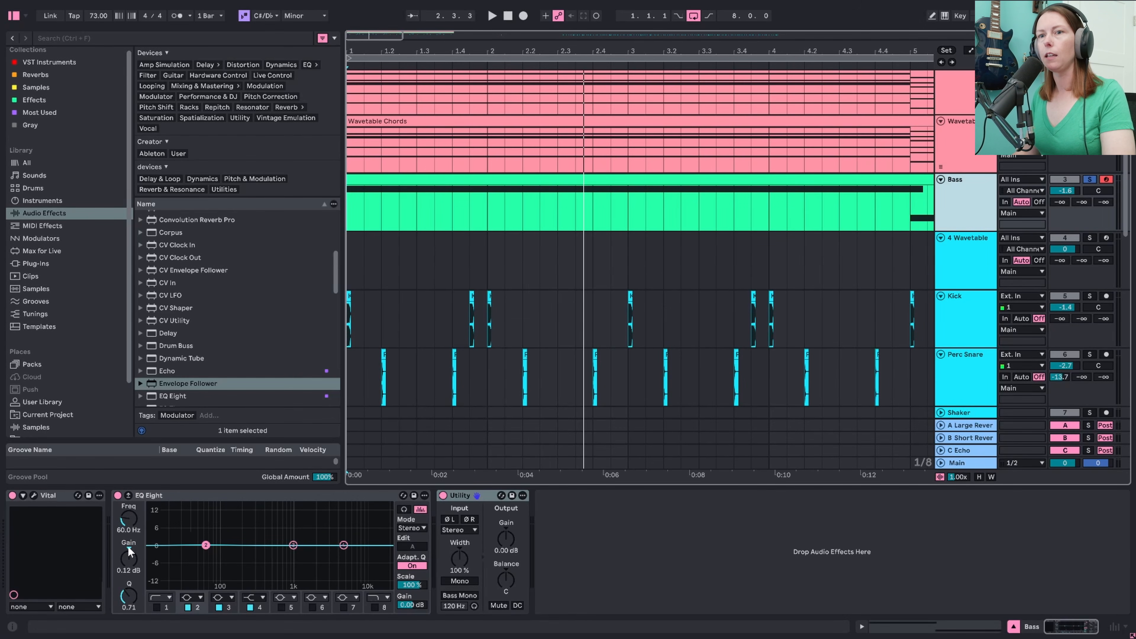
{"action": "left_click", "coordinate": [128, 546]}
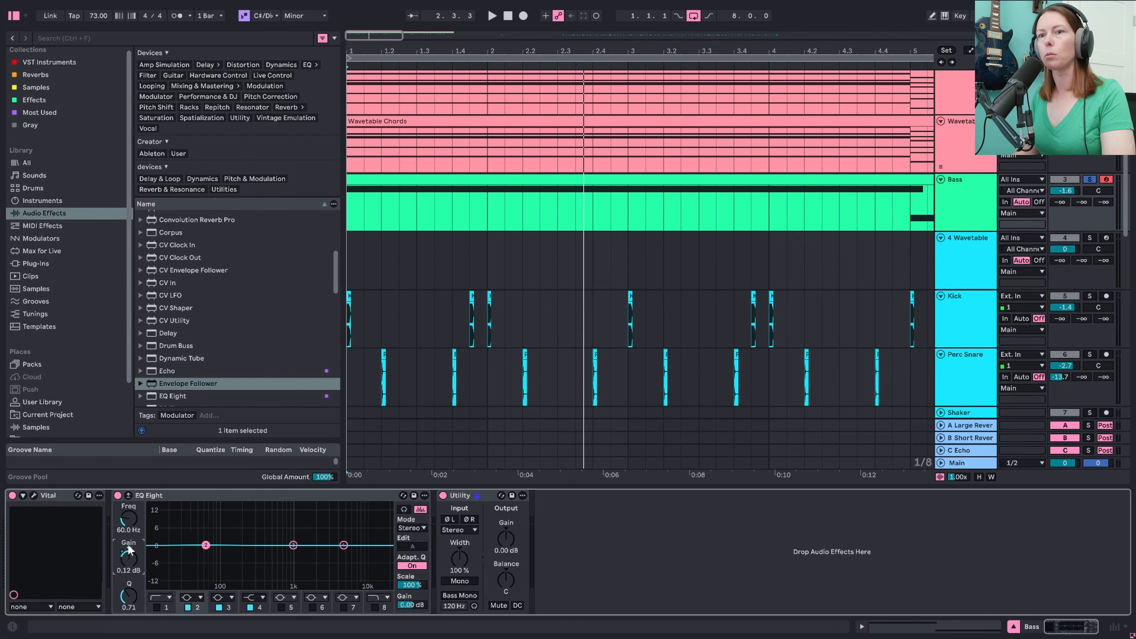
{"action": "key", "text": "space"}
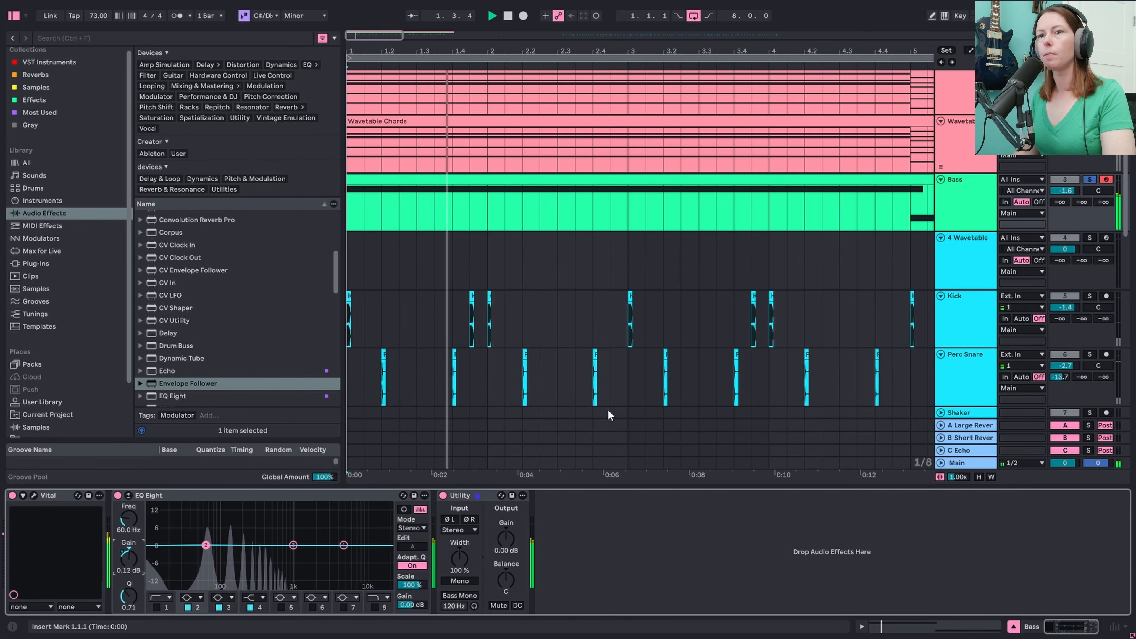
{"action": "key", "text": "space"}
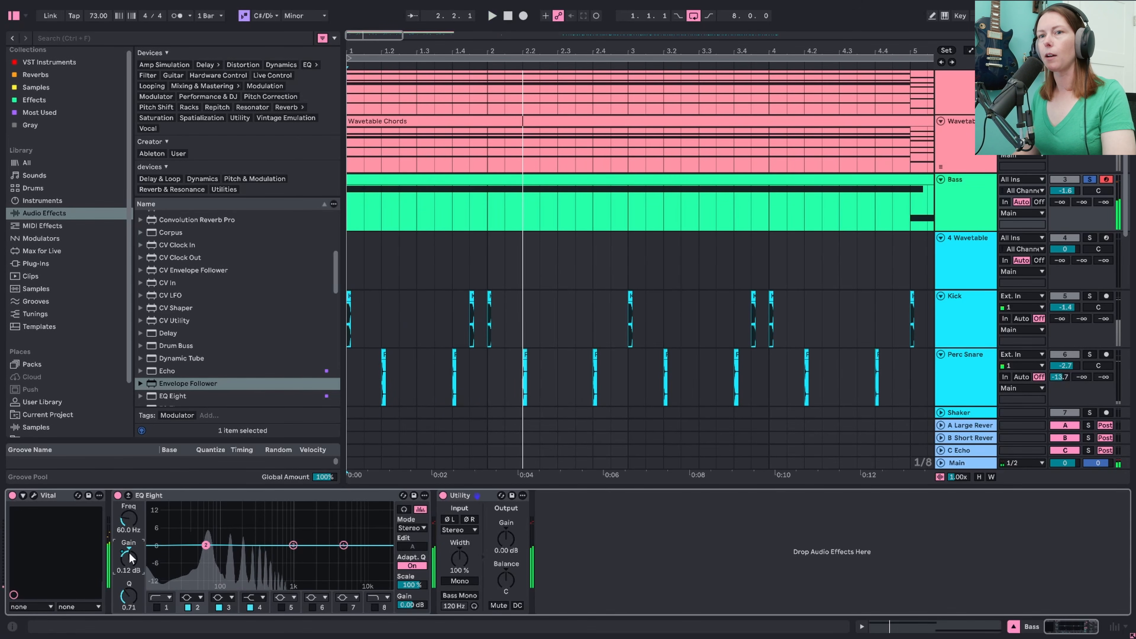
Step: Switch the Envelope Follower's 2 Gain A mapping to Remote, with a range from 50% to 33%
{"action": "left_click", "coordinate": [959, 311]}
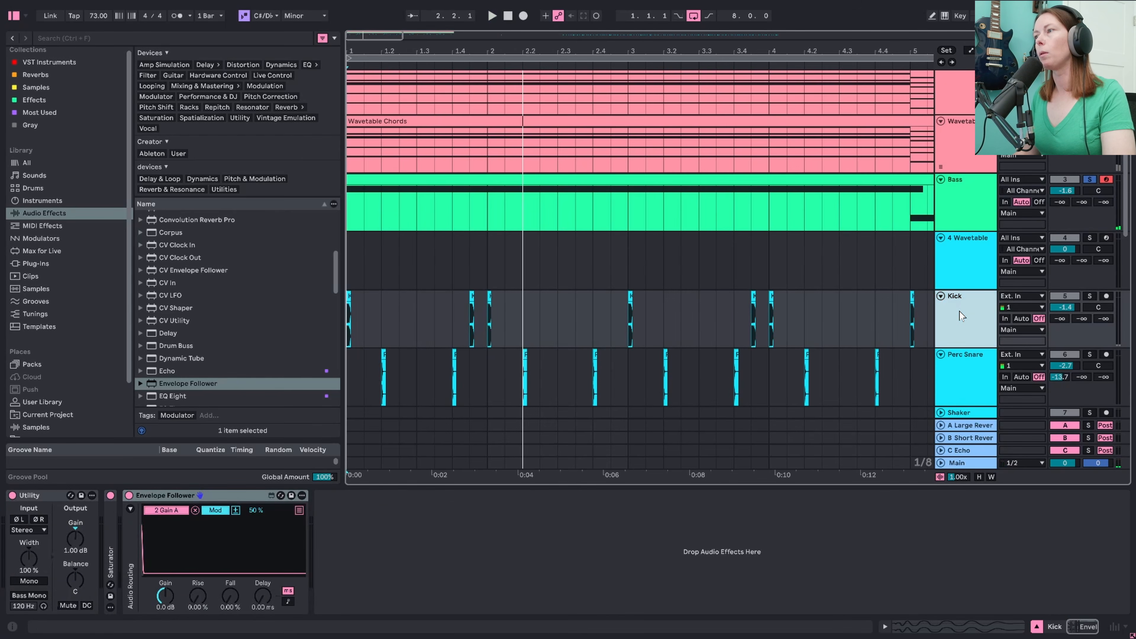
{"action": "left_click", "coordinate": [217, 508]}
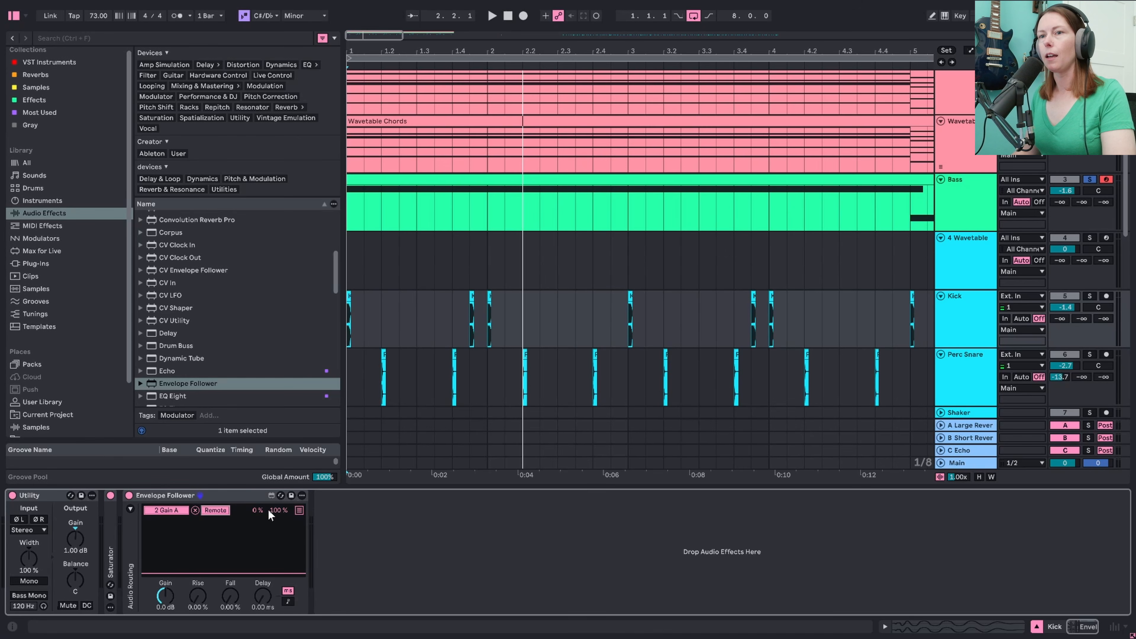
{"action": "left_click_drag", "start_coordinate": [260, 510], "coordinate": [260, 503]}
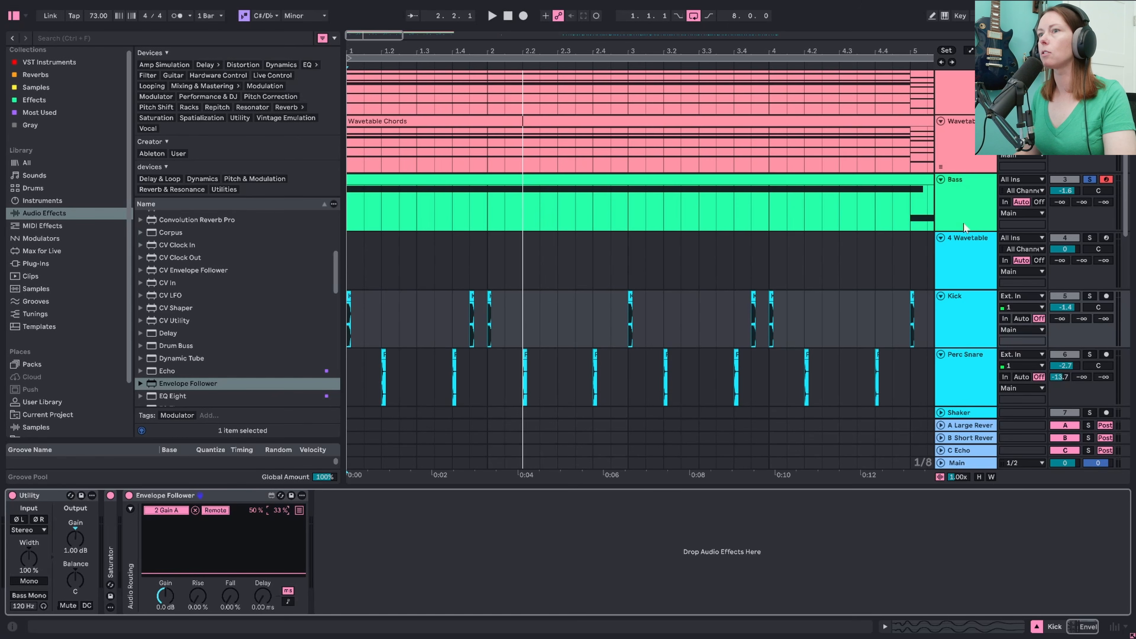
Step: Unsolo the Bass track and play the full mix to check how the kick ducks the bass EQ
{"action": "key", "text": "space"}
{"action": "left_click", "coordinate": [970, 214]}
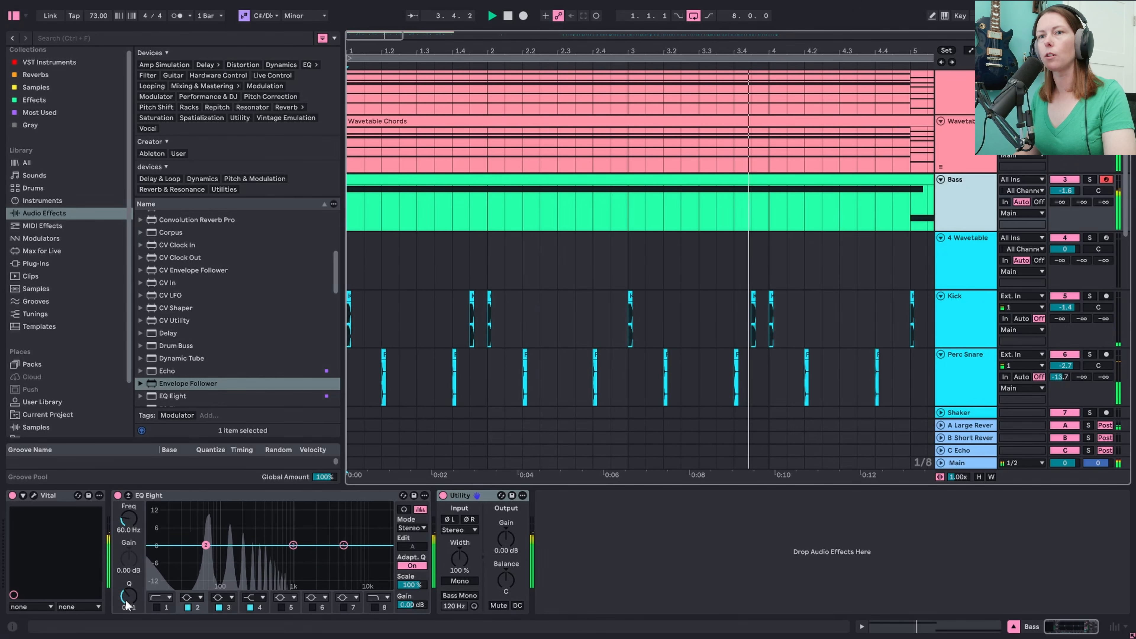
{"action": "mouse_move", "coordinate": [128, 558]}
{"action": "left_mouse_down"}
{"action": "mouse_move", "coordinate": [129, 597]}
{"action": "mouse_move", "coordinate": [129, 553]}
{"action": "left_mouse_up"}
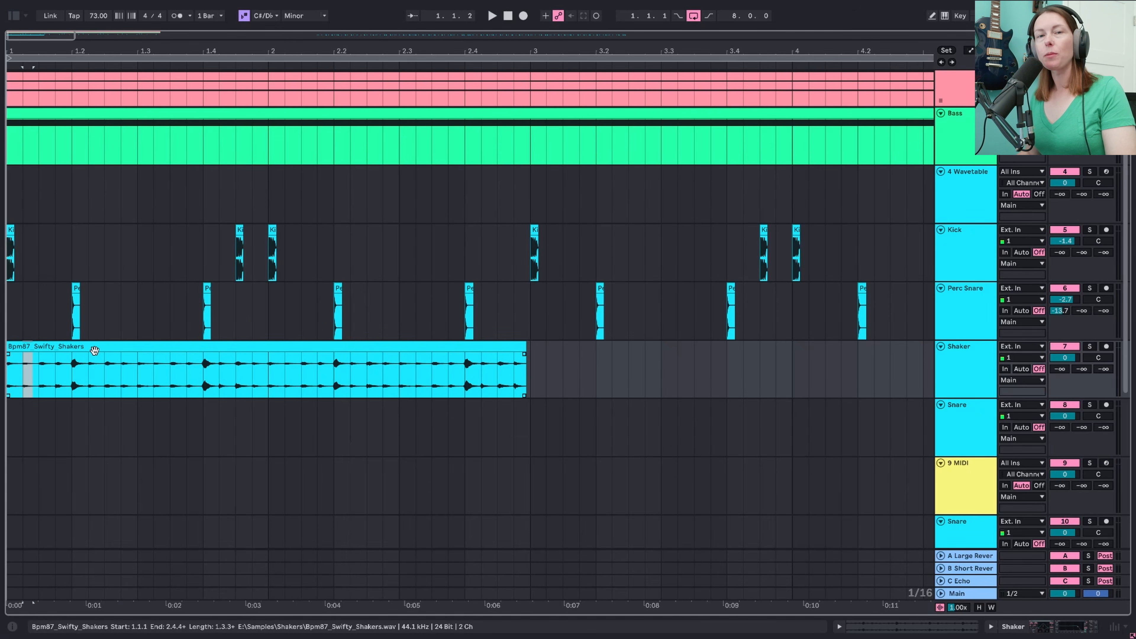
Step: Solo the Shaker track to audition the Bpm87_Swifty_Shakers clip, and unsolo it after listening
{"action": "left_click", "coordinate": [96, 348]}
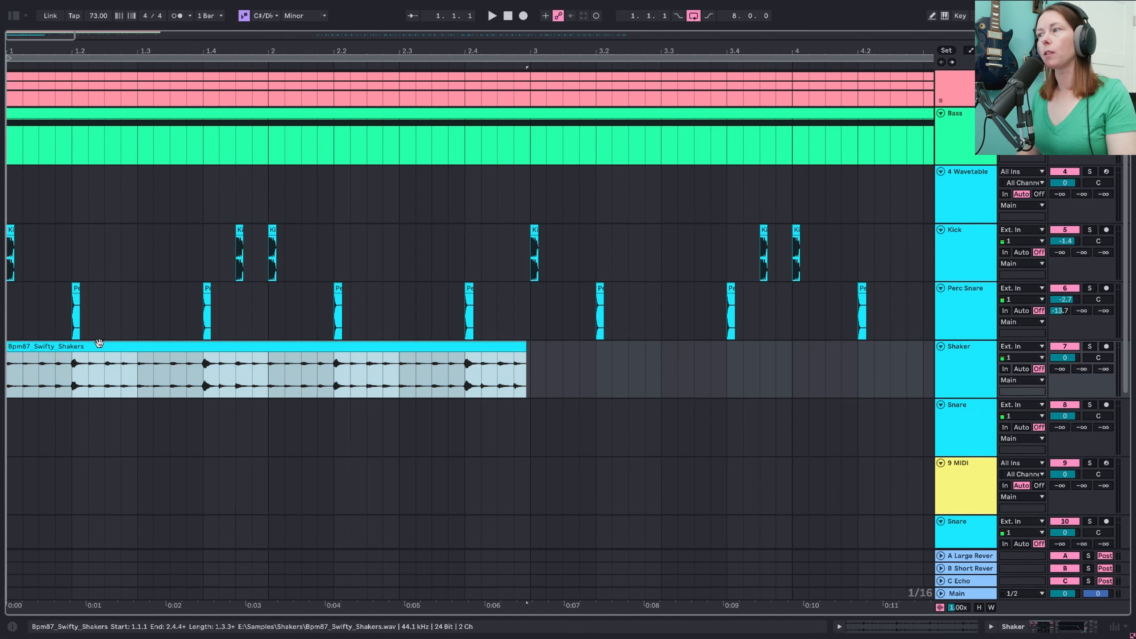
{"action": "key", "text": "s"}
{"action": "key", "text": "space"}
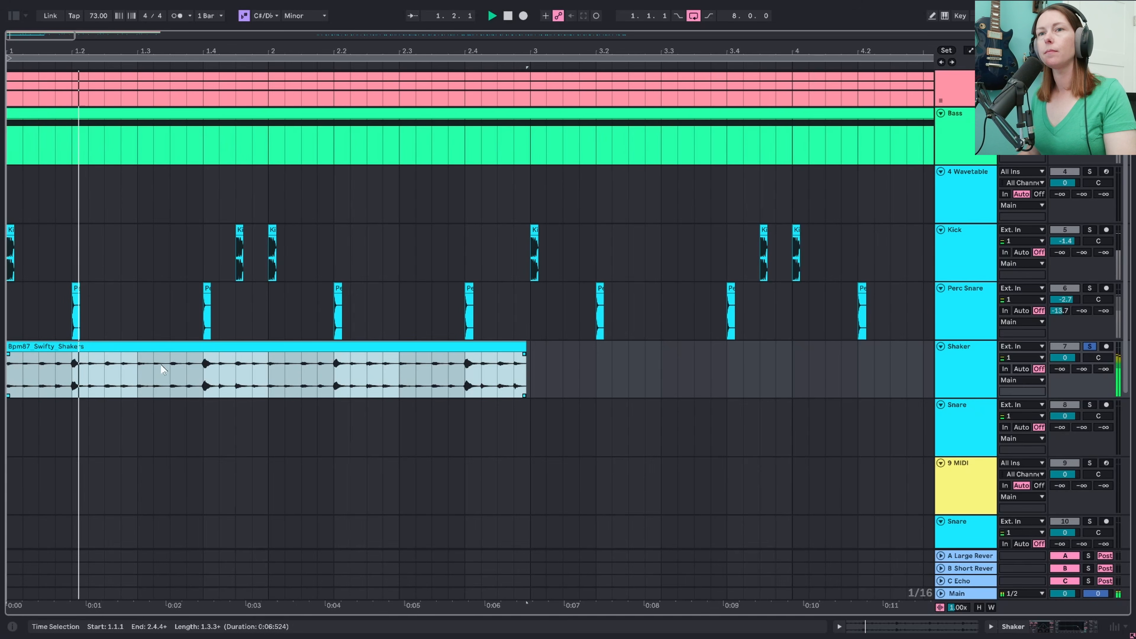
{"action": "key", "text": "s"}
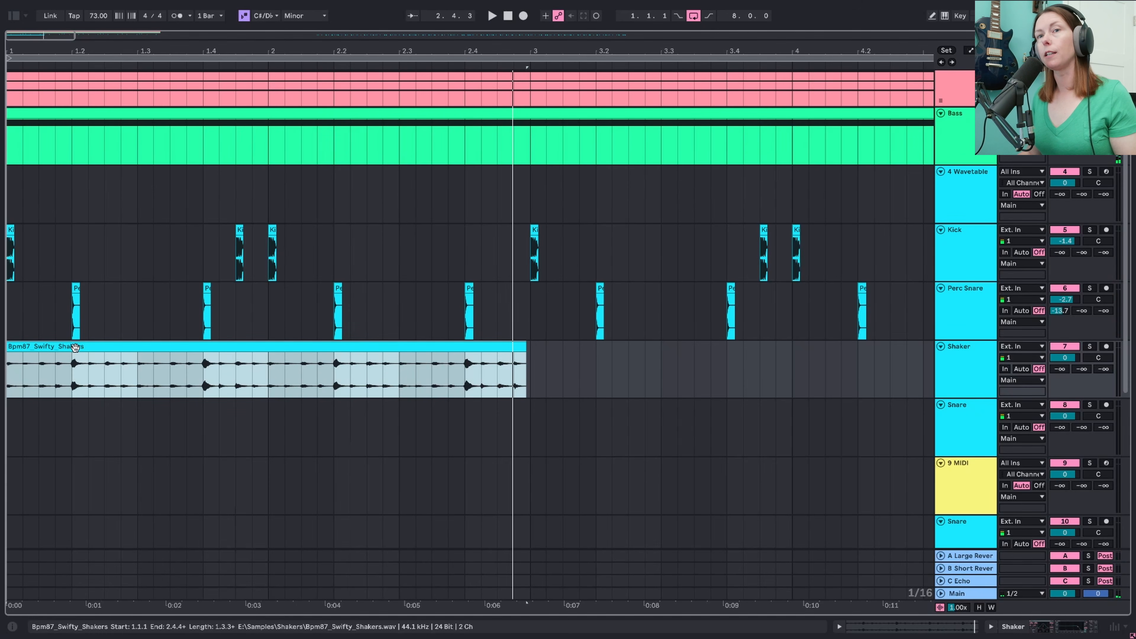
Step: Split the Bpm87_Swifty_Shakers clip around the individual shaker hits at 1.1.1, 1.1.2 and 1.1.4
{"action": "left_click_drag", "start_coordinate": [74, 49], "coordinate": [356, 319]}
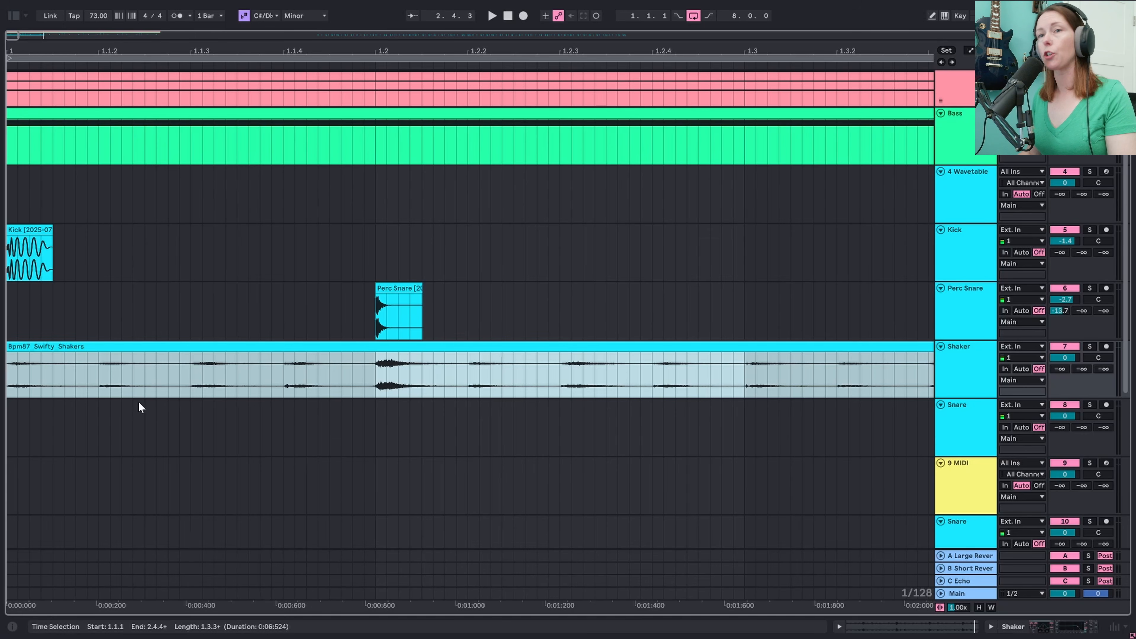
{"action": "left_click", "coordinate": [94, 377]}
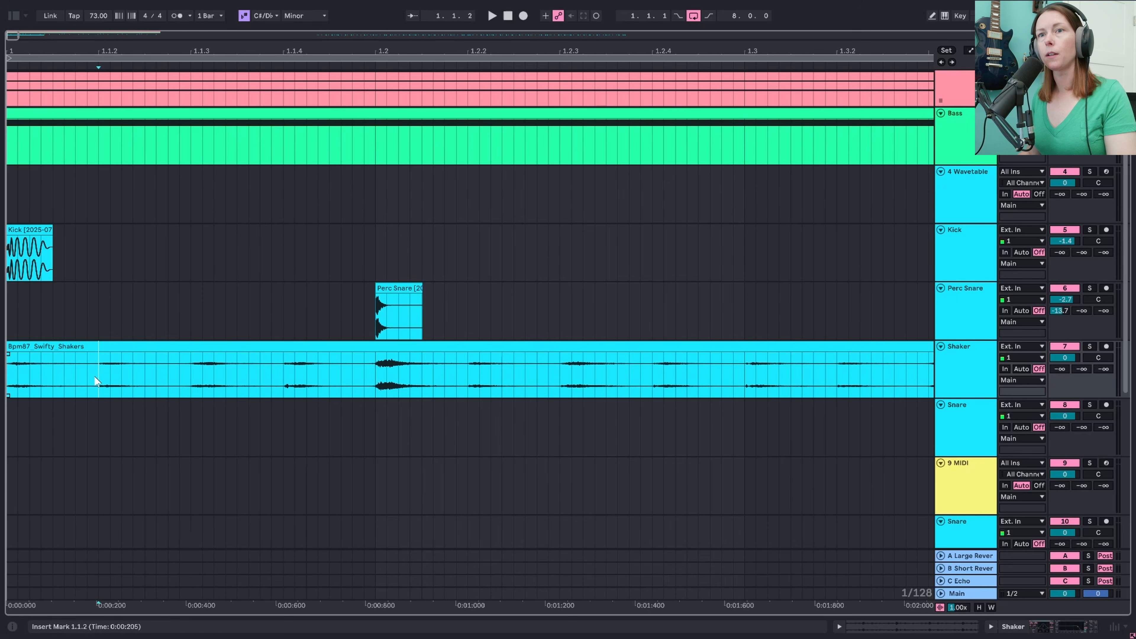
{"action": "left_click_drag", "start_coordinate": [95, 380], "coordinate": [143, 381]}
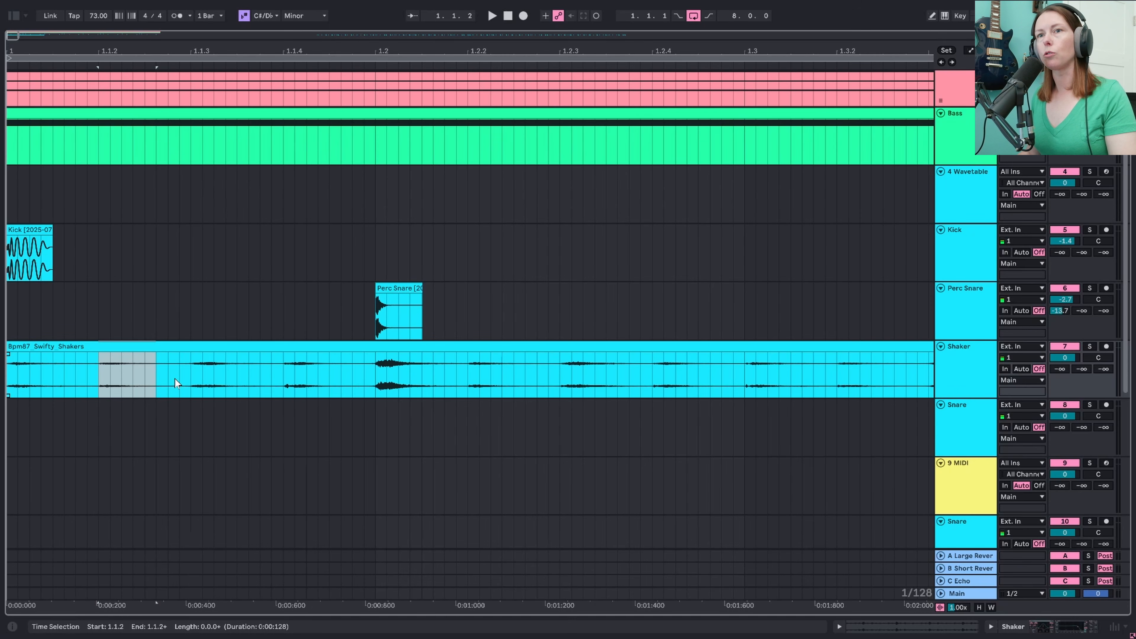
{"action": "key", "text": "ctrl+e"}
{"action": "left_click", "coordinate": [65, 345]}
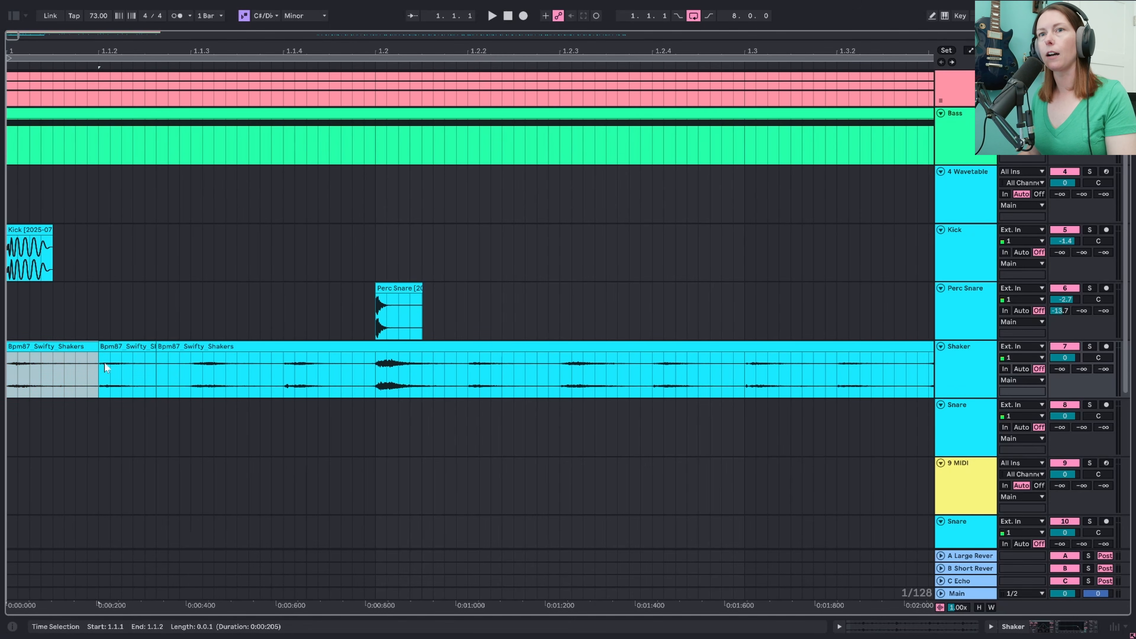
{"action": "left_click", "coordinate": [10, 386]}
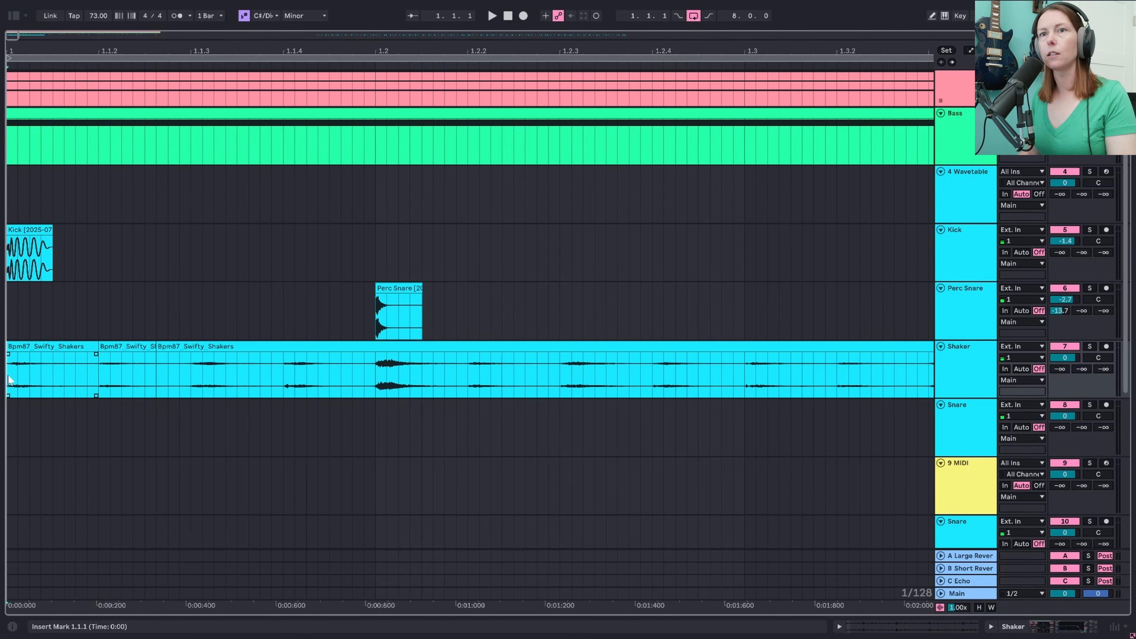
{"action": "left_click_drag", "start_coordinate": [9, 380], "coordinate": [55, 383]}
{"action": "key", "text": "ctrl+e"}
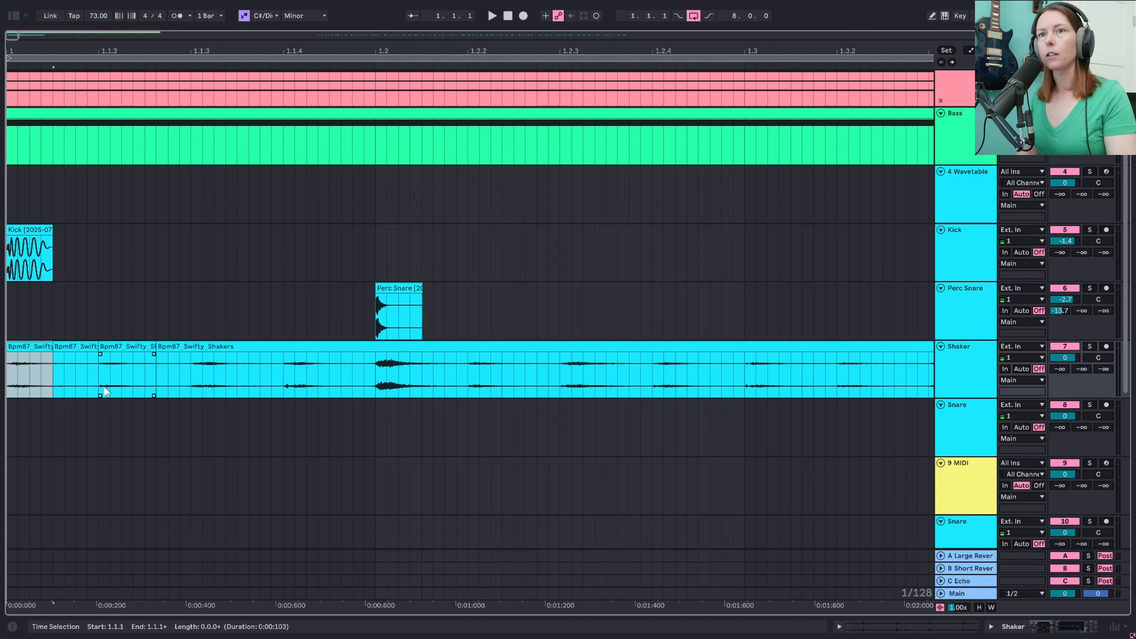
{"action": "left_click_drag", "start_coordinate": [284, 384], "coordinate": [325, 384]}
{"action": "key", "text": "ctrl+e"}
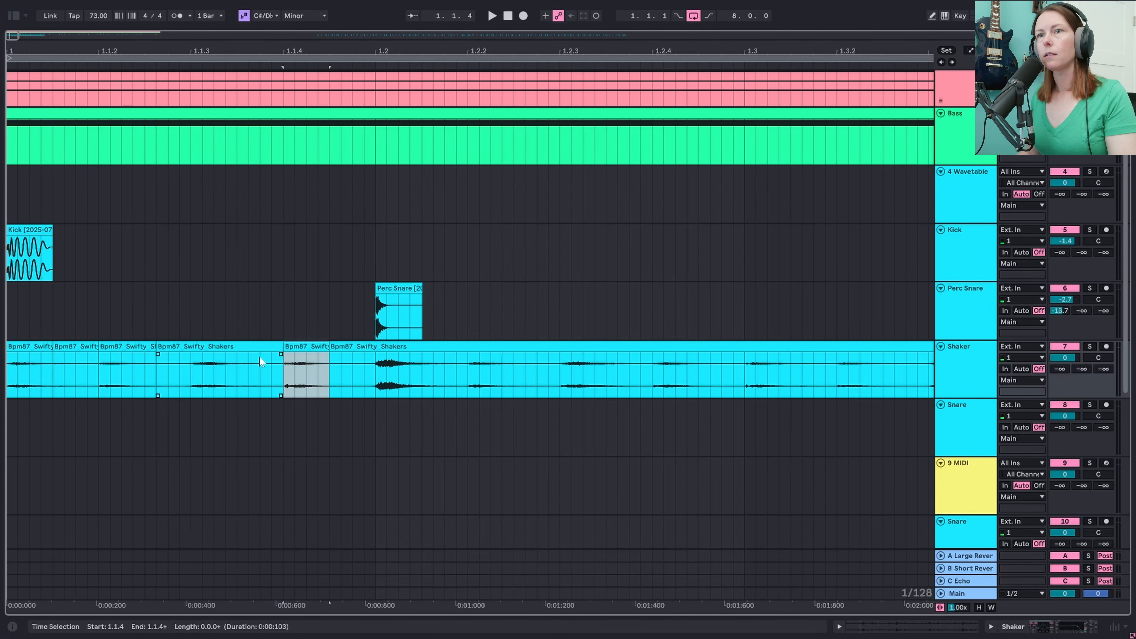
Step: Delete the shaker clip sections between and after the three sliced hits, and move the 1.1.4 hit slightly earlier
{"action": "left_click", "coordinate": [237, 347]}
{"action": "key", "text": "Delete"}
{"action": "left_click", "coordinate": [76, 348]}
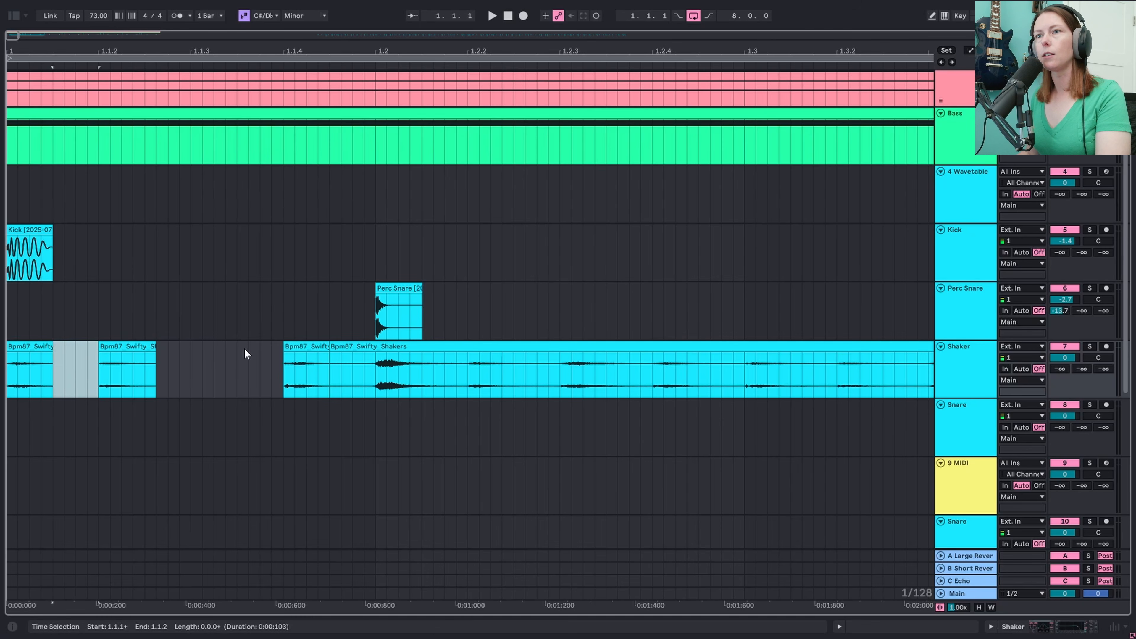
{"action": "key", "text": "Delete"}
{"action": "left_click", "coordinate": [400, 352]}
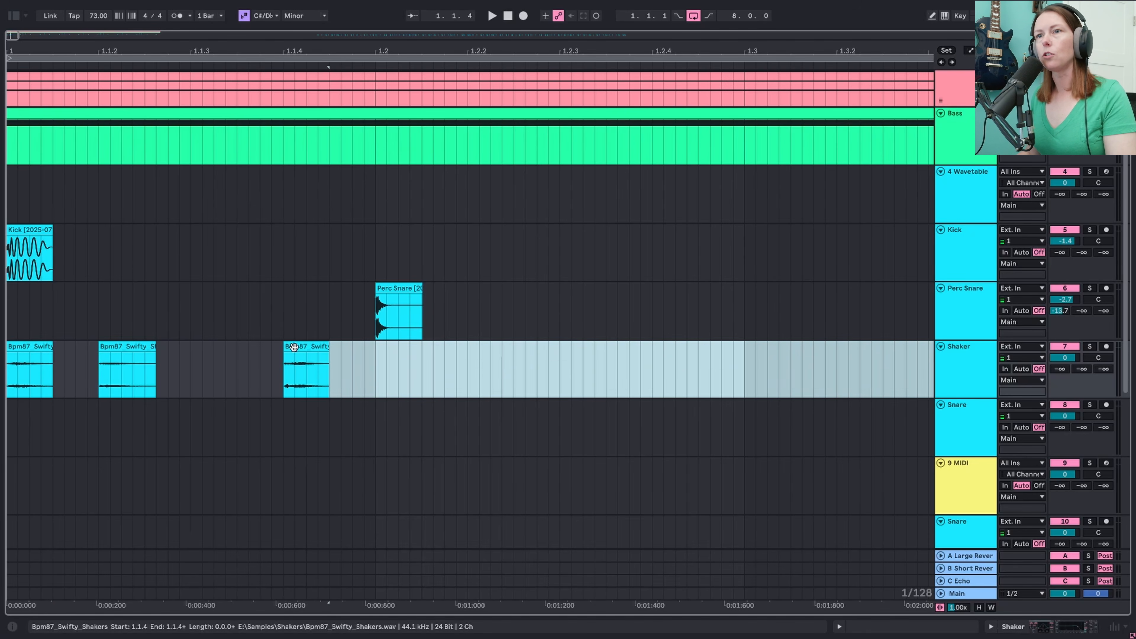
{"action": "key", "text": "Delete"}
{"action": "left_click_drag", "start_coordinate": [292, 348], "coordinate": [258, 349]}
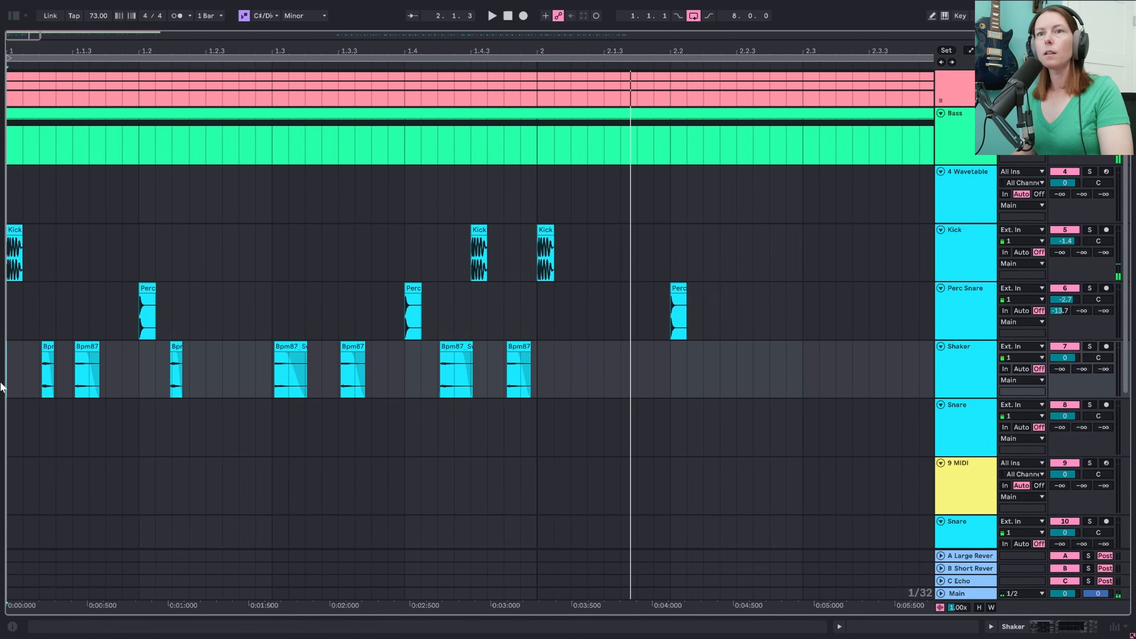
Step: Play the rearranged shaker pattern from the start of bar 1 together with the rest of the beat
{"action": "left_click", "coordinate": [9, 381]}
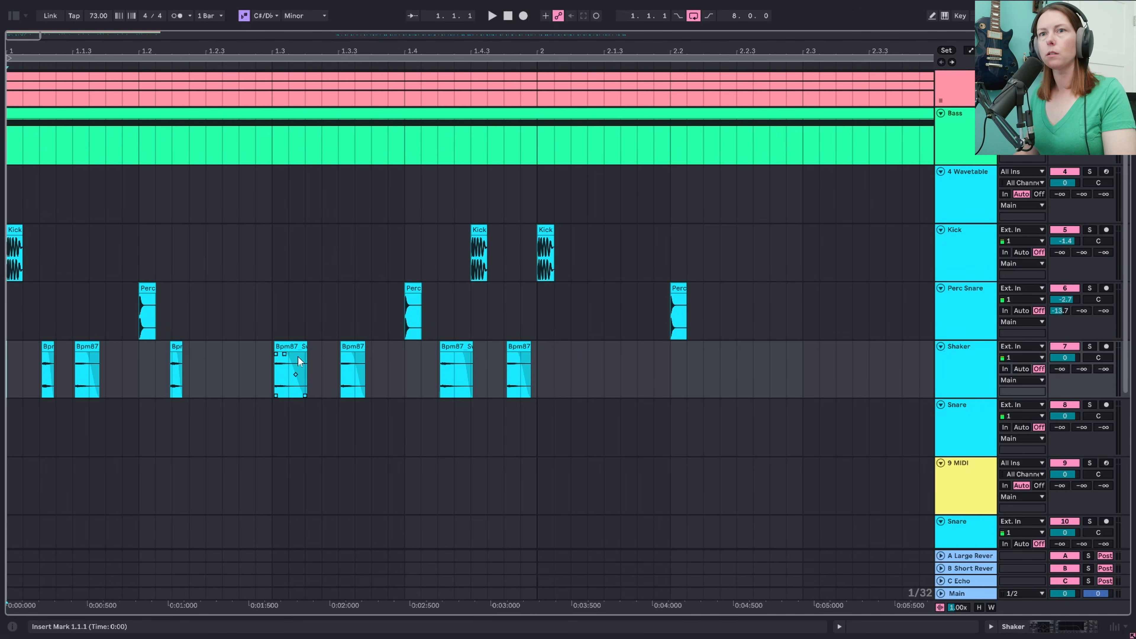
{"action": "key", "text": "space"}
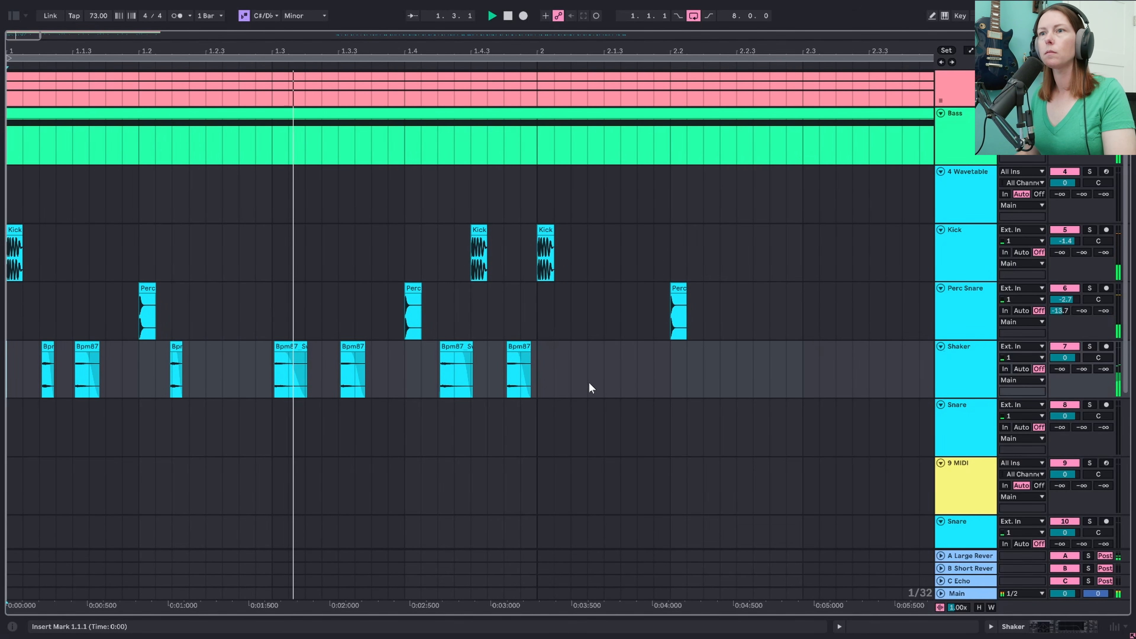
{"action": "key", "text": "space"}
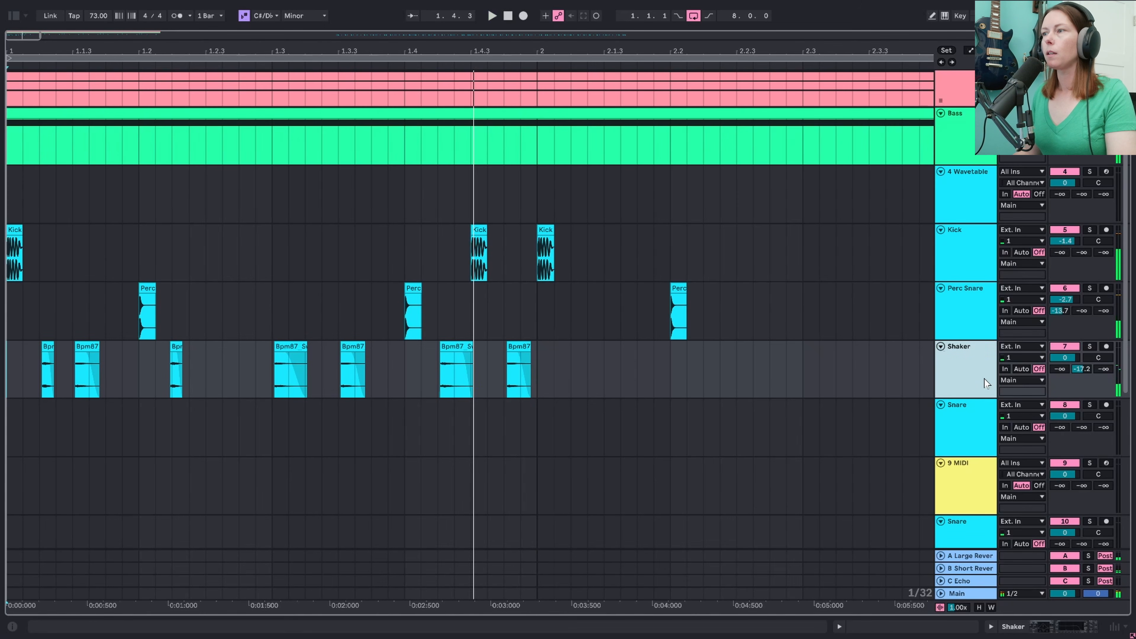
Step: Turn on the Shaker track's Delay and EQ Eight one after the other, playing back to hear each effect
{"action": "double_click", "coordinate": [976, 374]}
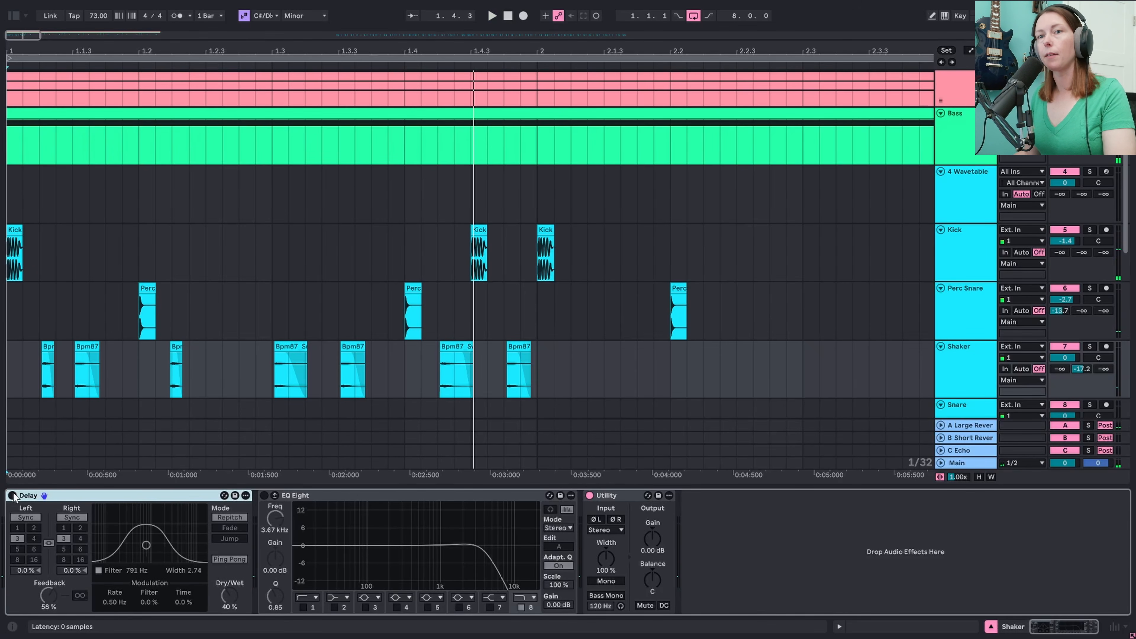
{"action": "left_click", "coordinate": [13, 495]}
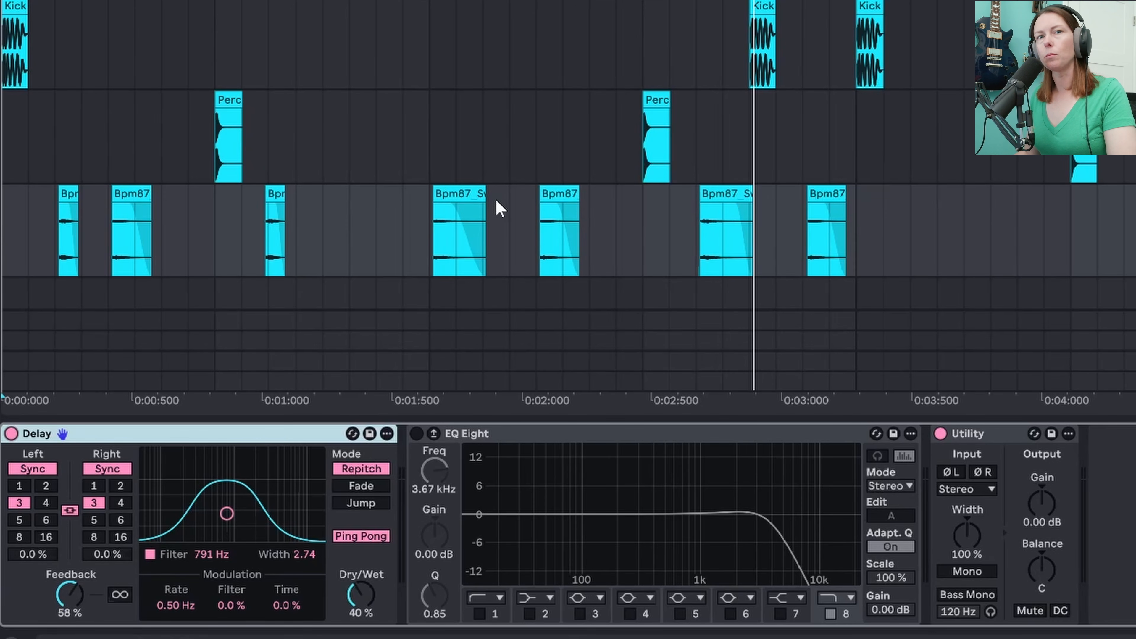
{"action": "key", "text": "space"}
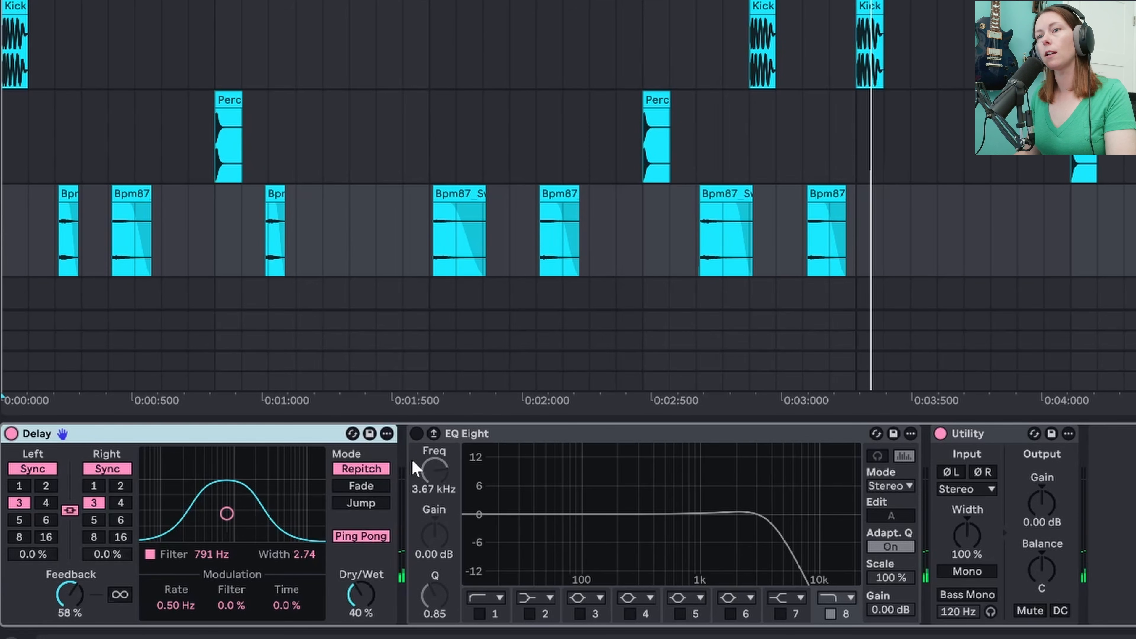
{"action": "left_click", "coordinate": [416, 433]}
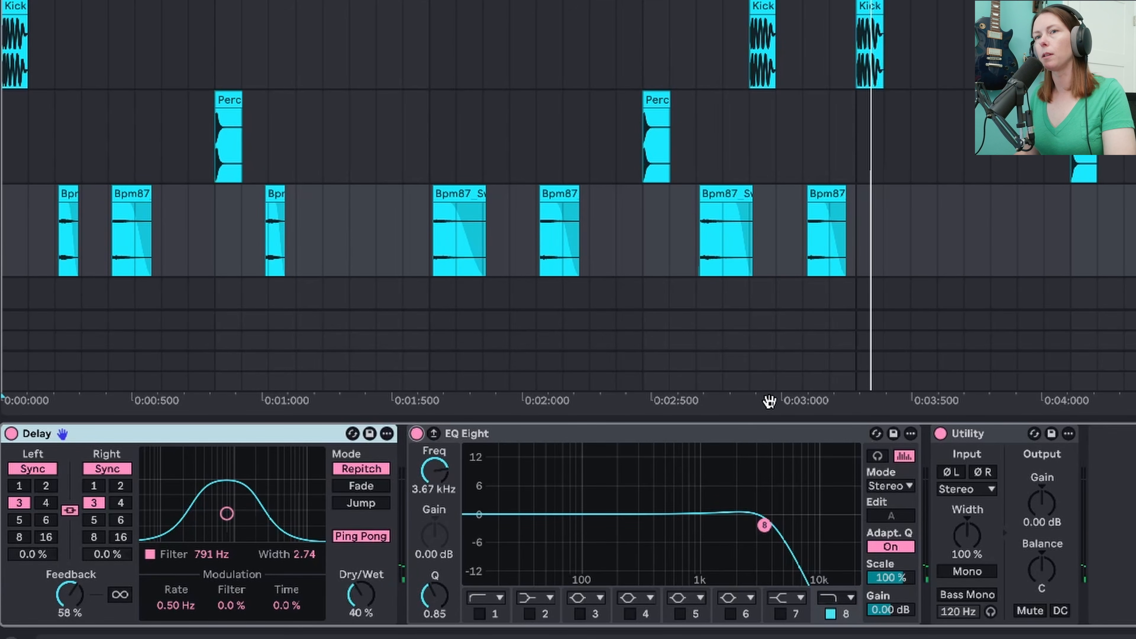
{"action": "key", "text": "space"}
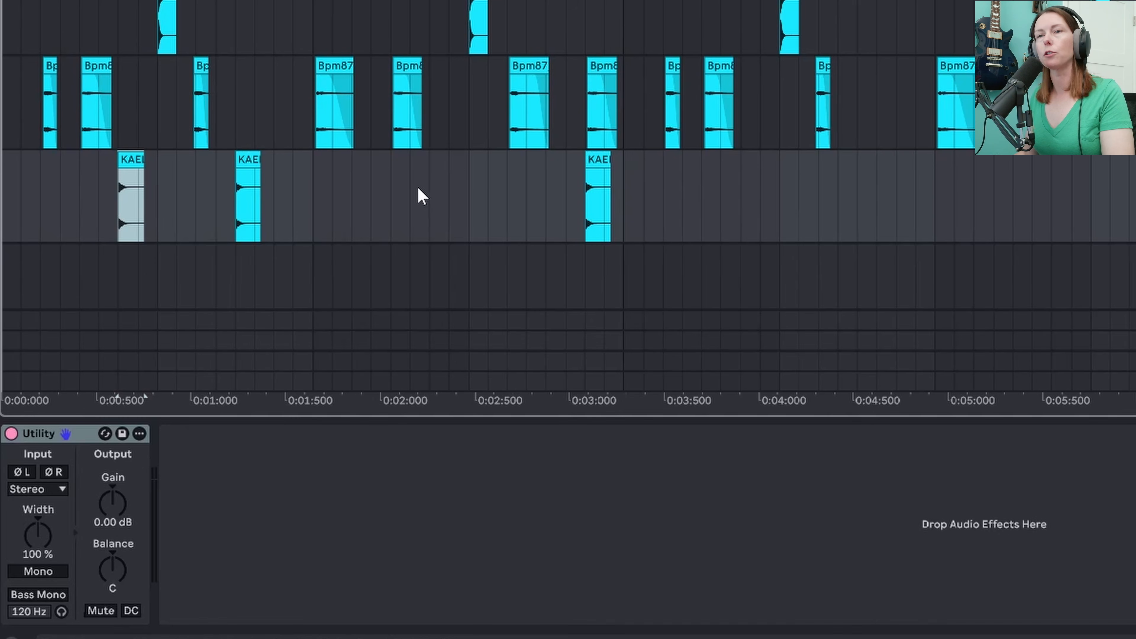
Step: Play back the added percussion hits with the full beat, and listen to the Wavetable clip's D#4, E4, F#4, G#4 pattern
{"action": "key", "text": "space"}
{"action": "key", "text": "space"}
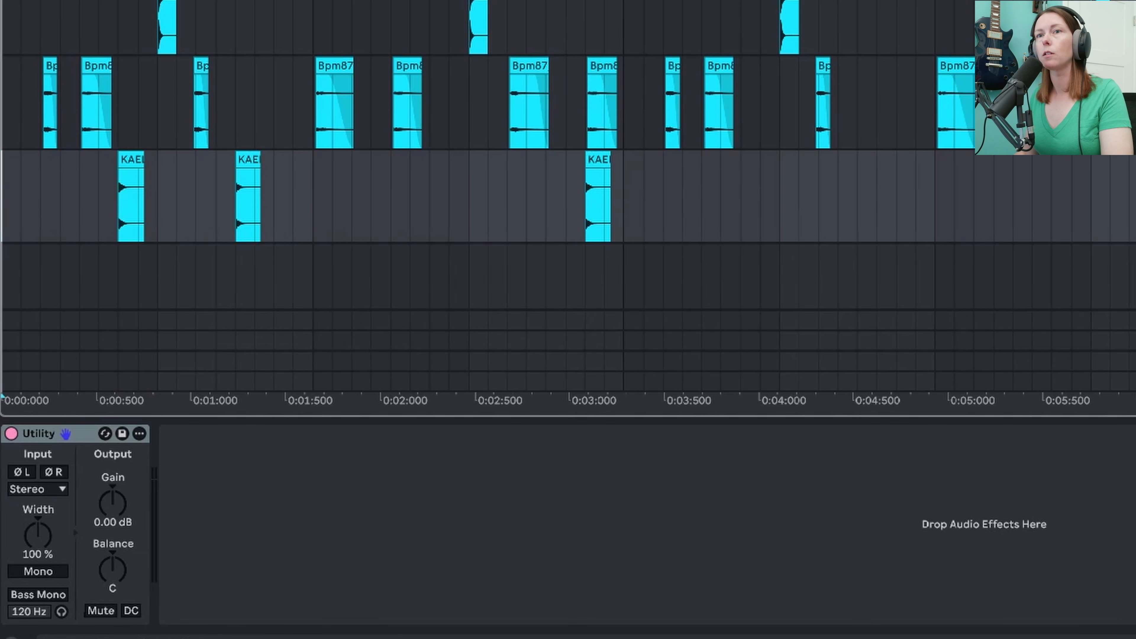
{"action": "key", "text": "space"}
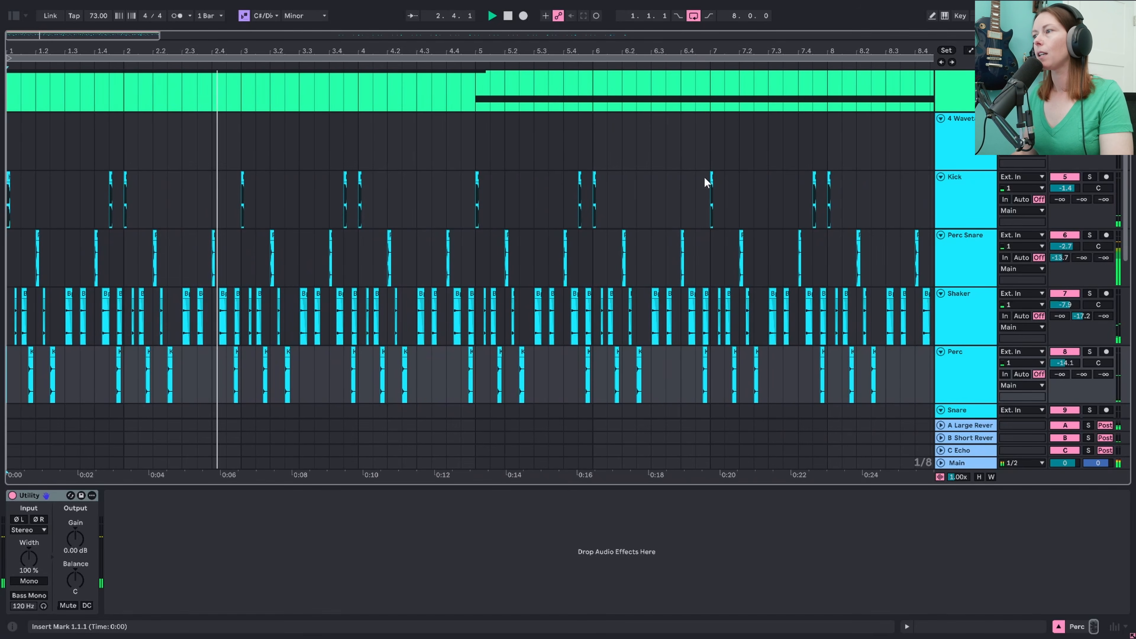
{"action": "scroll", "coordinate": [760, 250], "scroll_direction": "up", "scroll_amount": 2}
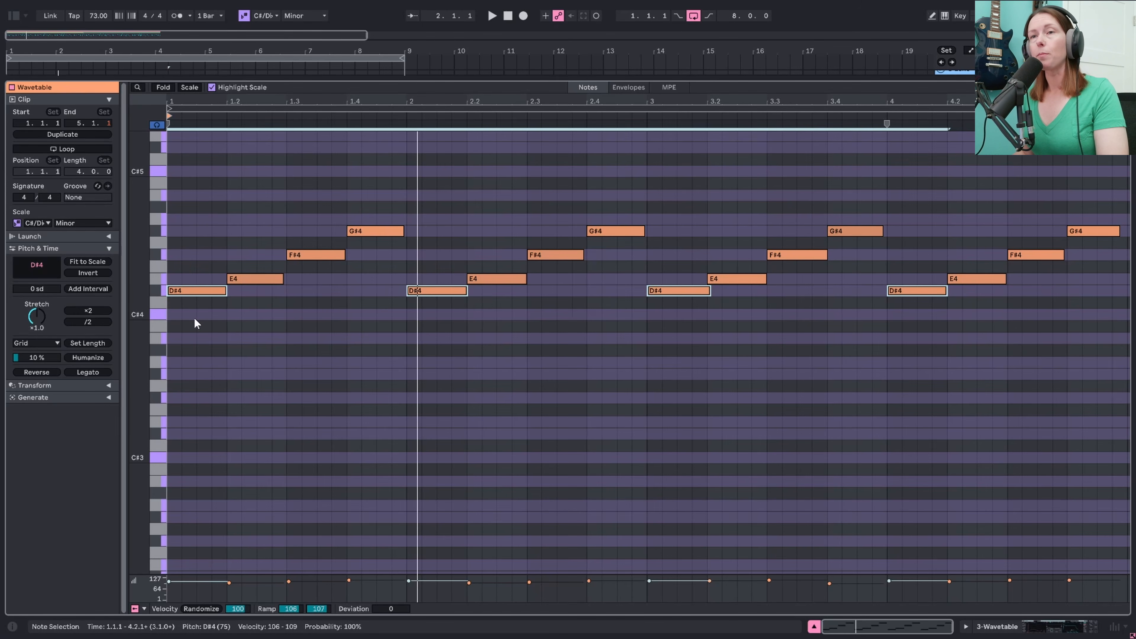
{"action": "key", "text": "space"}
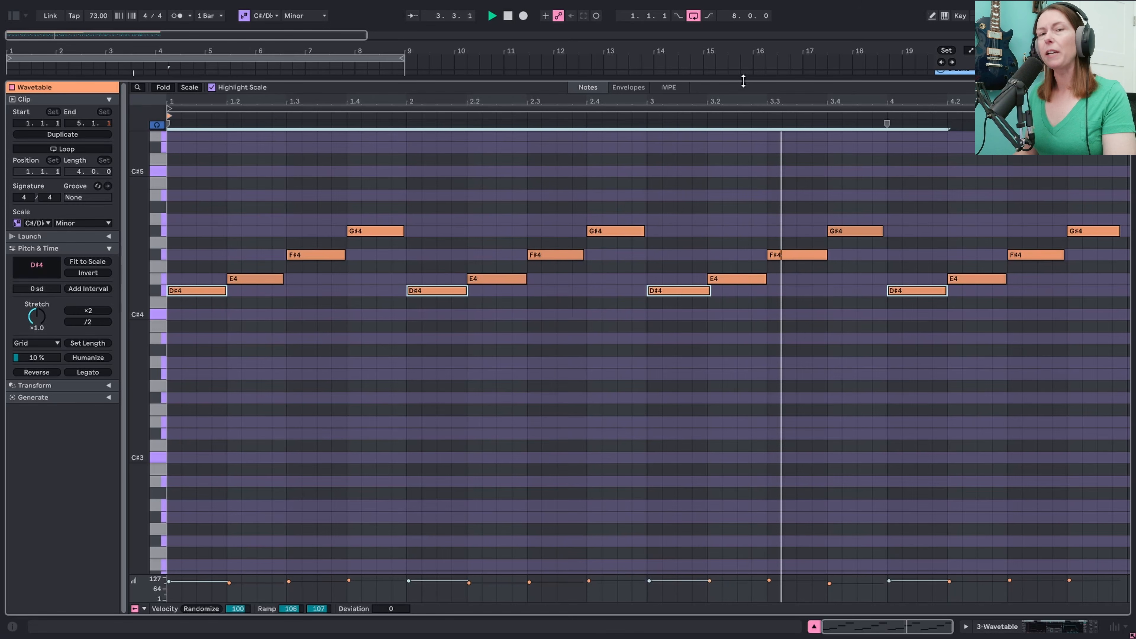
Step: Insert an Auto Filter between Wavetable and Utility on the 3 Wavetable track, and set its LFO amount to 5.3% during playback
{"action": "left_click", "coordinate": [14, 16]}
{"action": "left_click", "coordinate": [14, 16]}
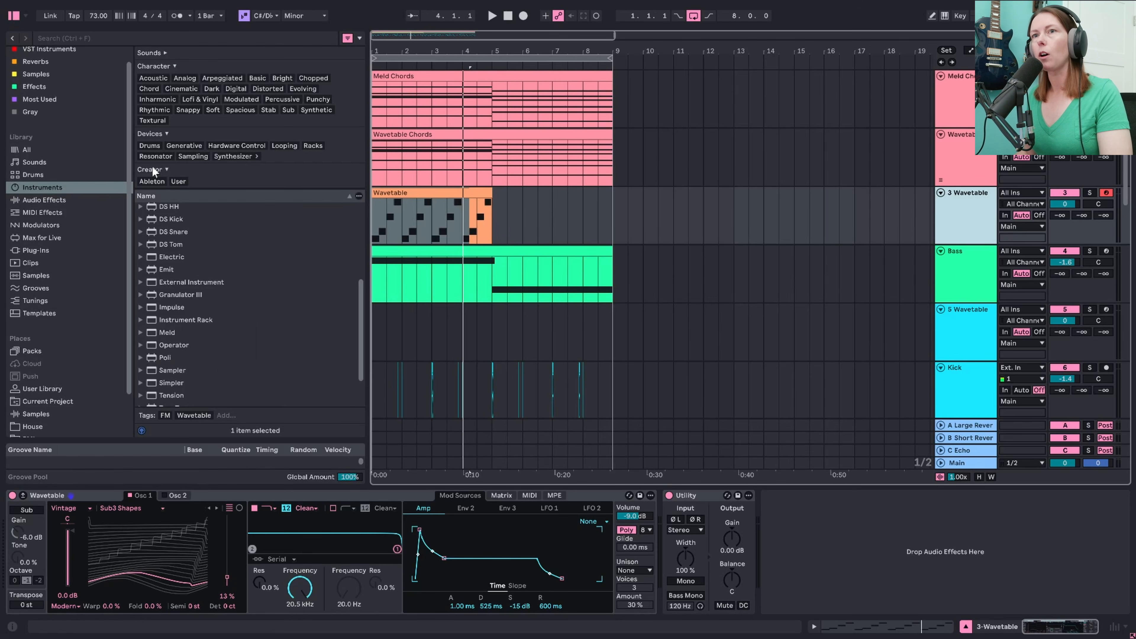
{"action": "scroll", "coordinate": [253, 322], "scroll_direction": "up", "scroll_amount": 5}
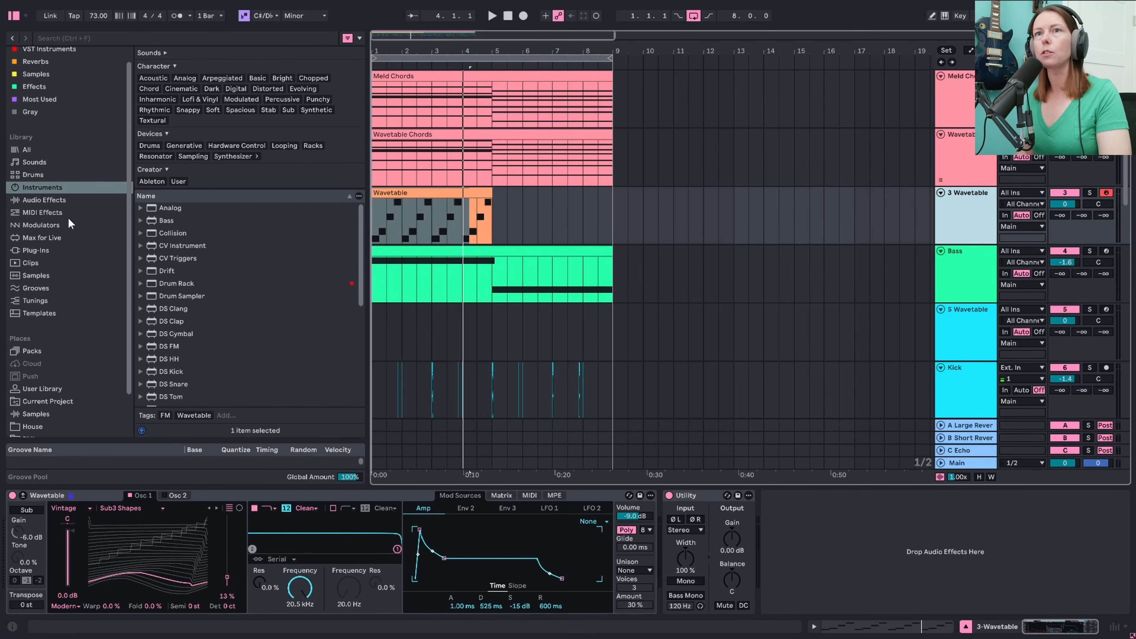
{"action": "left_click", "coordinate": [64, 202]}
{"action": "scroll", "coordinate": [220, 265], "scroll_direction": "up", "scroll_amount": 3}
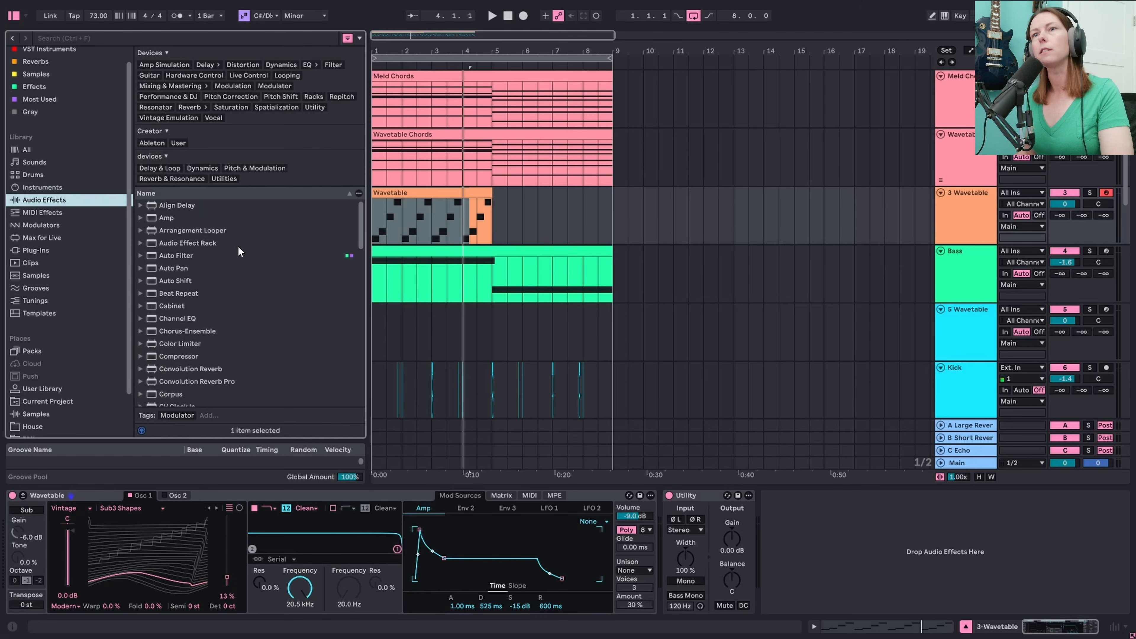
{"action": "left_click", "coordinate": [175, 257]}
{"action": "left_click_drag", "start_coordinate": [686, 438], "coordinate": [666, 540]}
{"action": "key", "text": "space"}
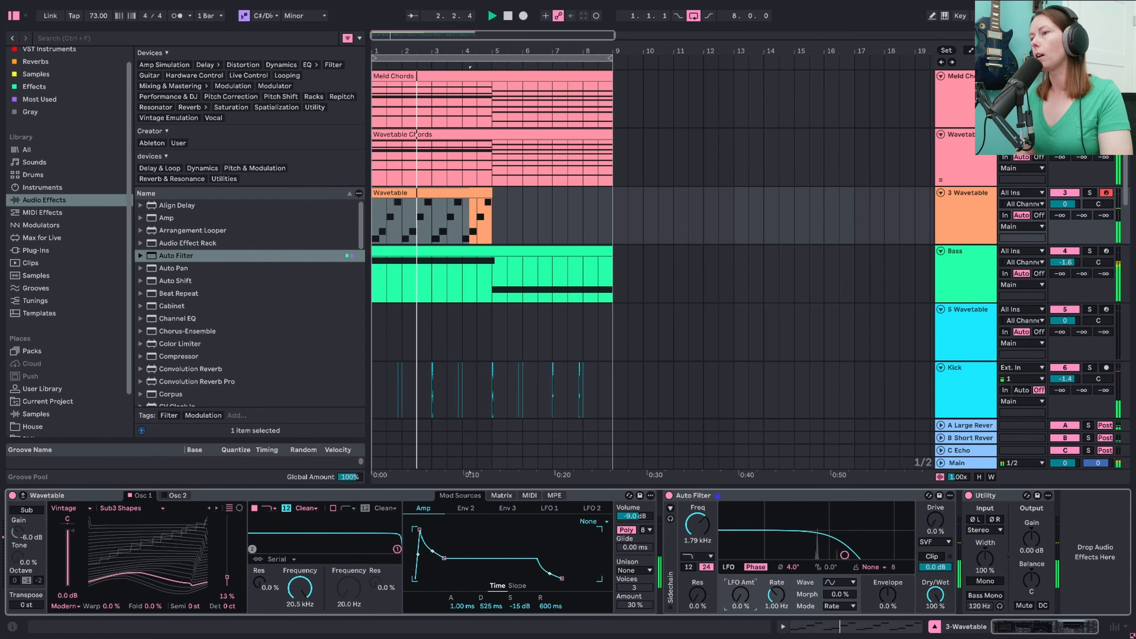
{"action": "left_click_drag", "start_coordinate": [749, 602], "coordinate": [749, 597]}
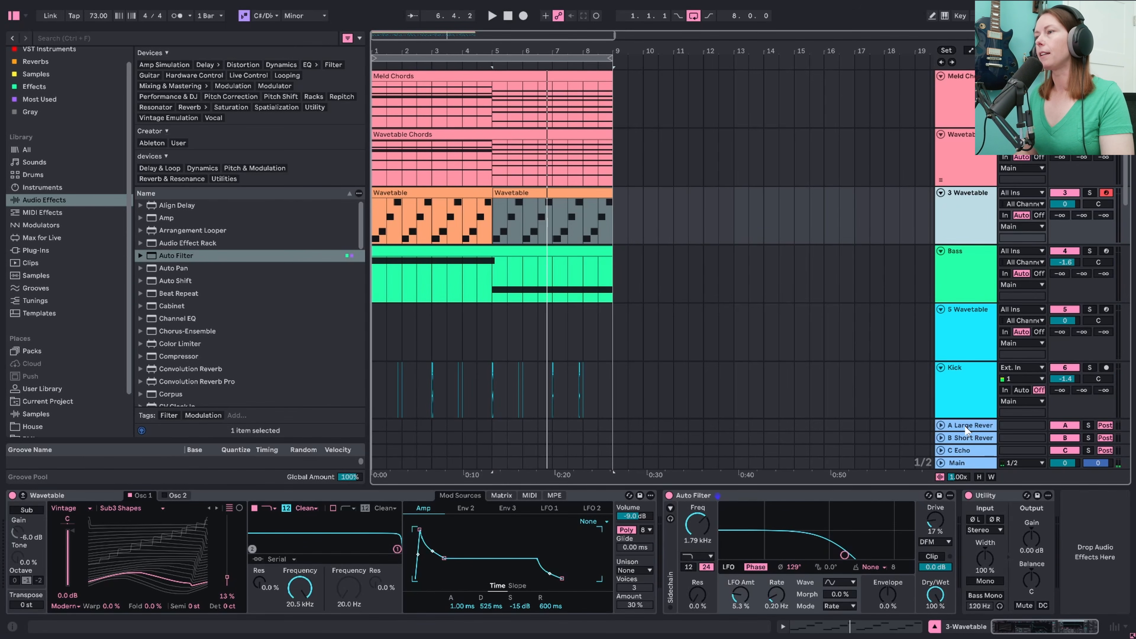
Step: Insert a return track after the Large Reverb return and load Hybrid Reverb on it
{"action": "right_click", "coordinate": [965, 431]}
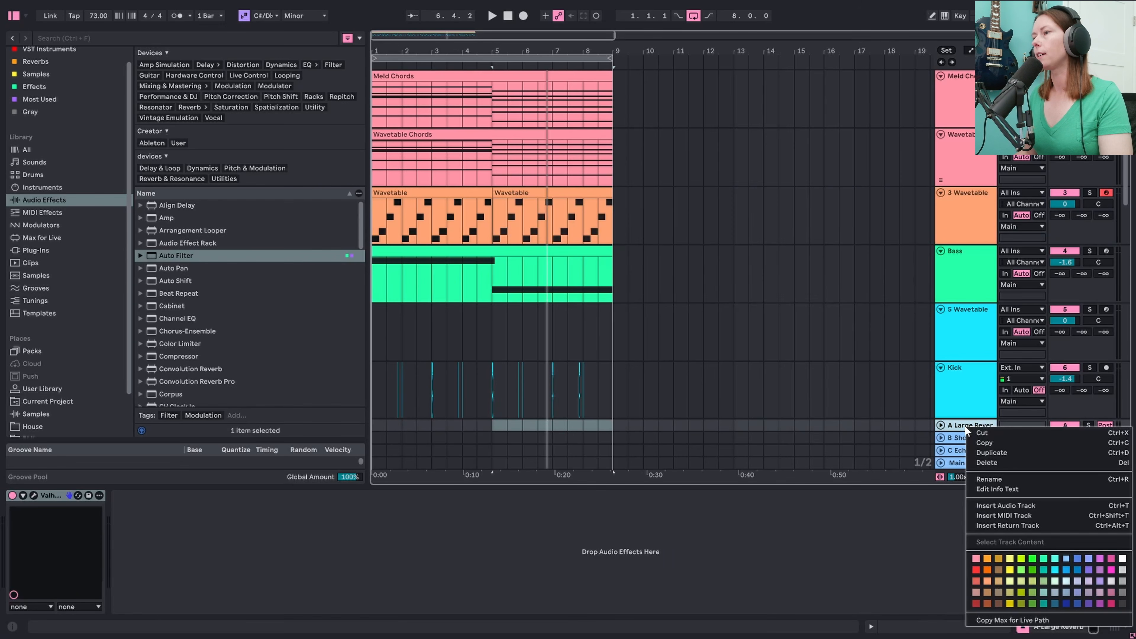
{"action": "left_click", "coordinate": [1029, 525]}
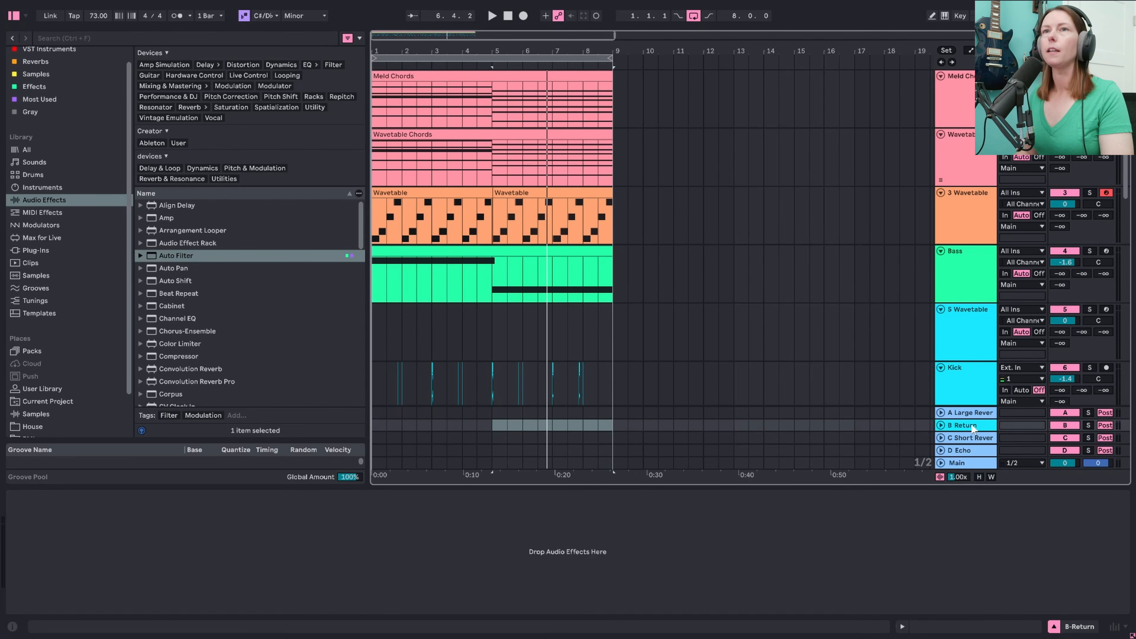
{"action": "scroll", "coordinate": [208, 260], "scroll_direction": "down", "scroll_amount": 3}
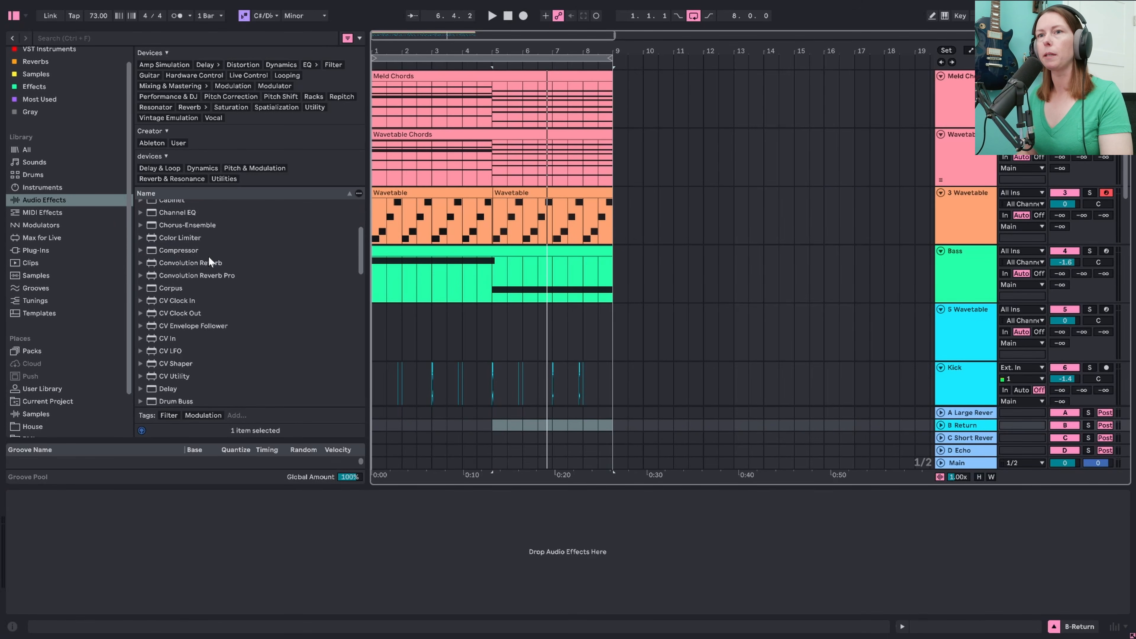
{"action": "scroll", "coordinate": [209, 259], "scroll_direction": "down", "scroll_amount": 6}
{"action": "left_click", "coordinate": [171, 340]}
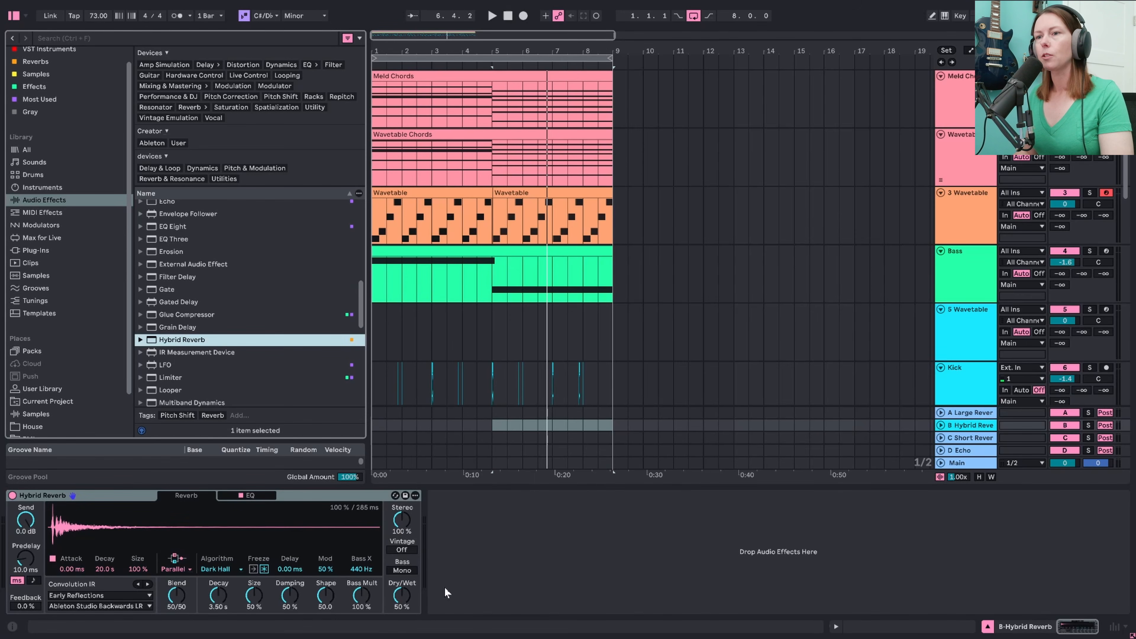
Step: Set the Hybrid Reverb's Dry/Wet to 100% and its routing to Convolution, and check the Convolution IR category list
{"action": "left_click_drag", "start_coordinate": [402, 597], "coordinate": [402, 575]}
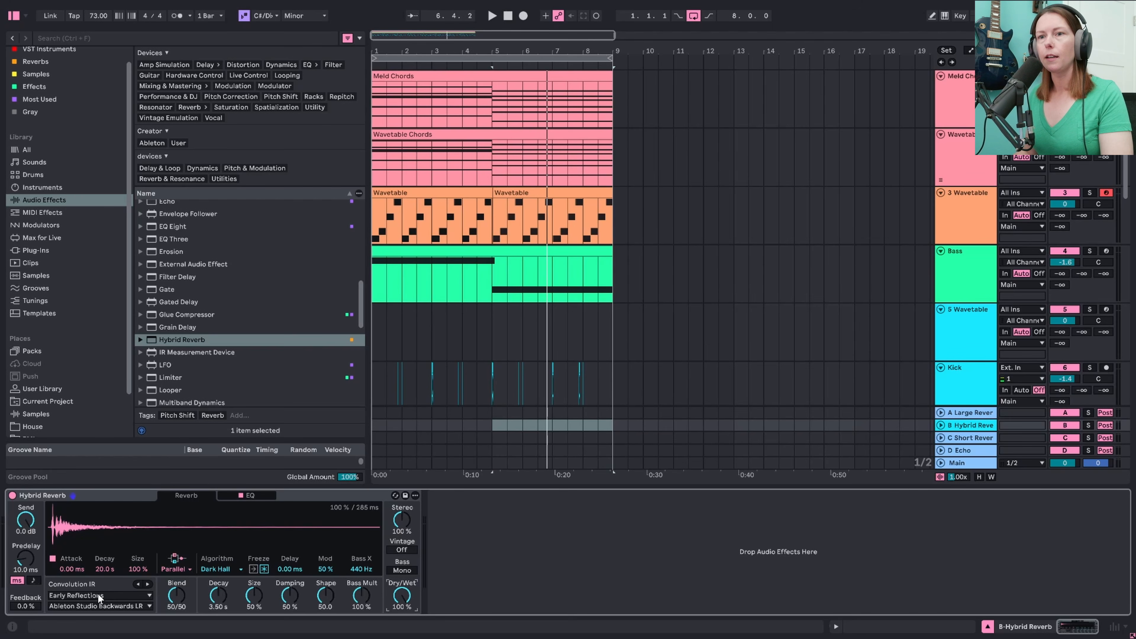
{"action": "left_click", "coordinate": [179, 570]}
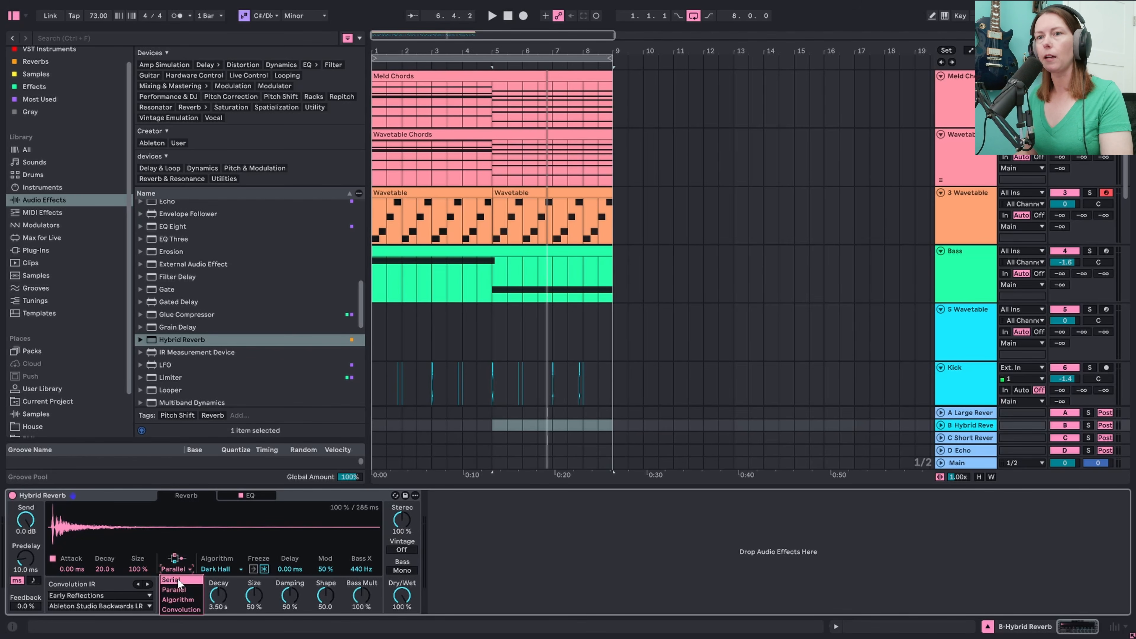
{"action": "left_click", "coordinate": [188, 611]}
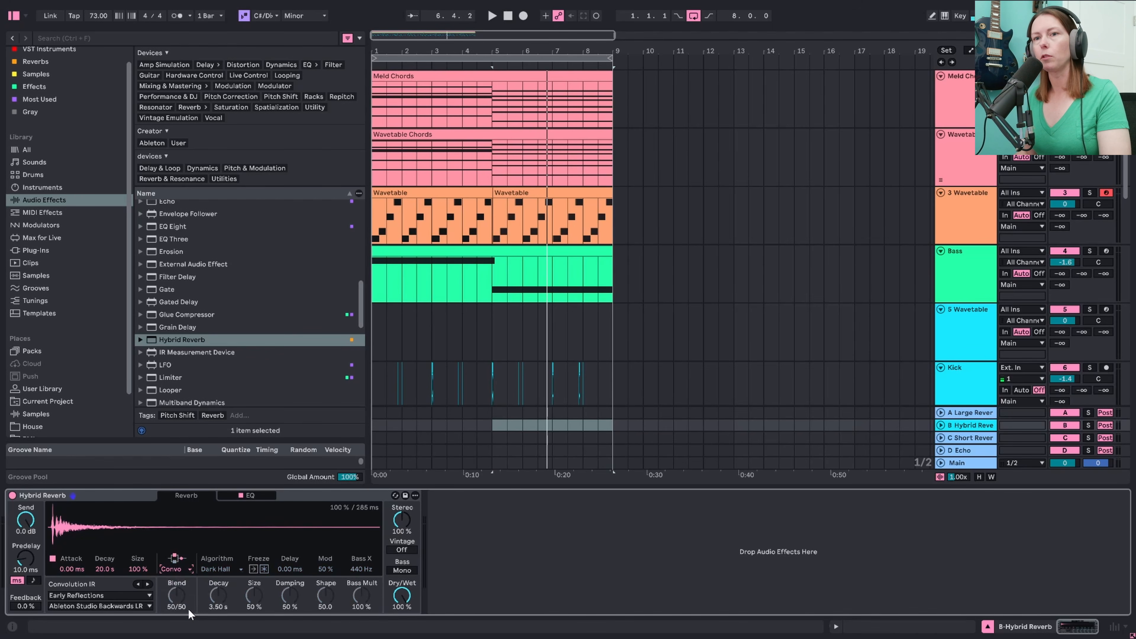
{"action": "left_click", "coordinate": [116, 597]}
{"action": "left_click", "coordinate": [108, 579]}
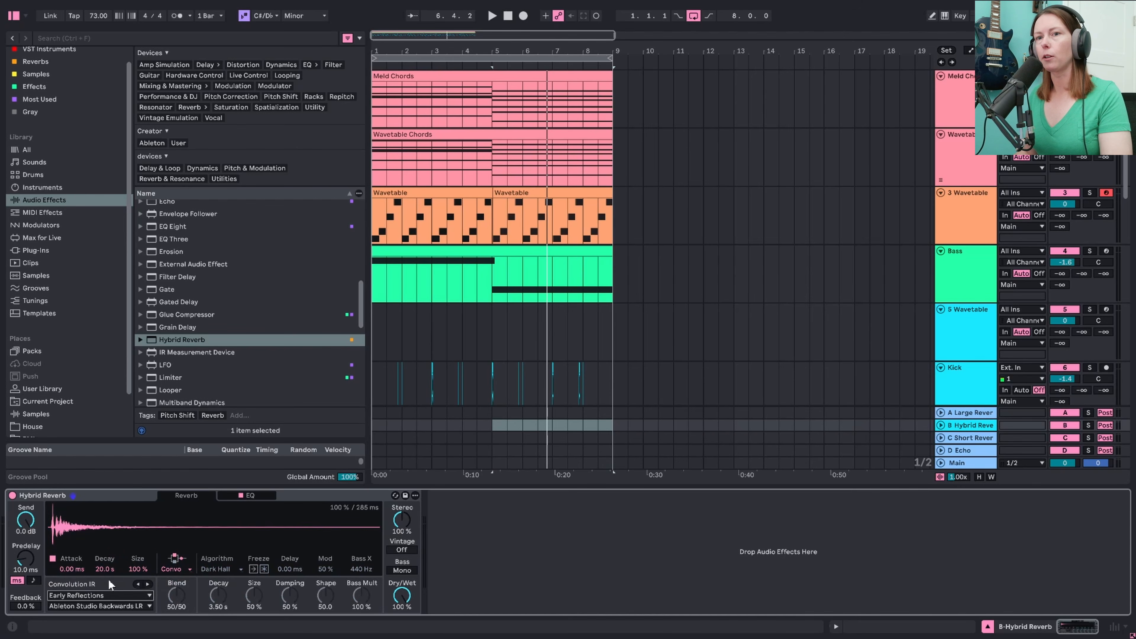
Step: Set the Convolution IR to Shimmering Sky LR from Bigger Spaces, and raise the 3 Wavetable track's Hybrid Reverb send to -6.0 dB during playback
{"action": "left_click", "coordinate": [126, 604]}
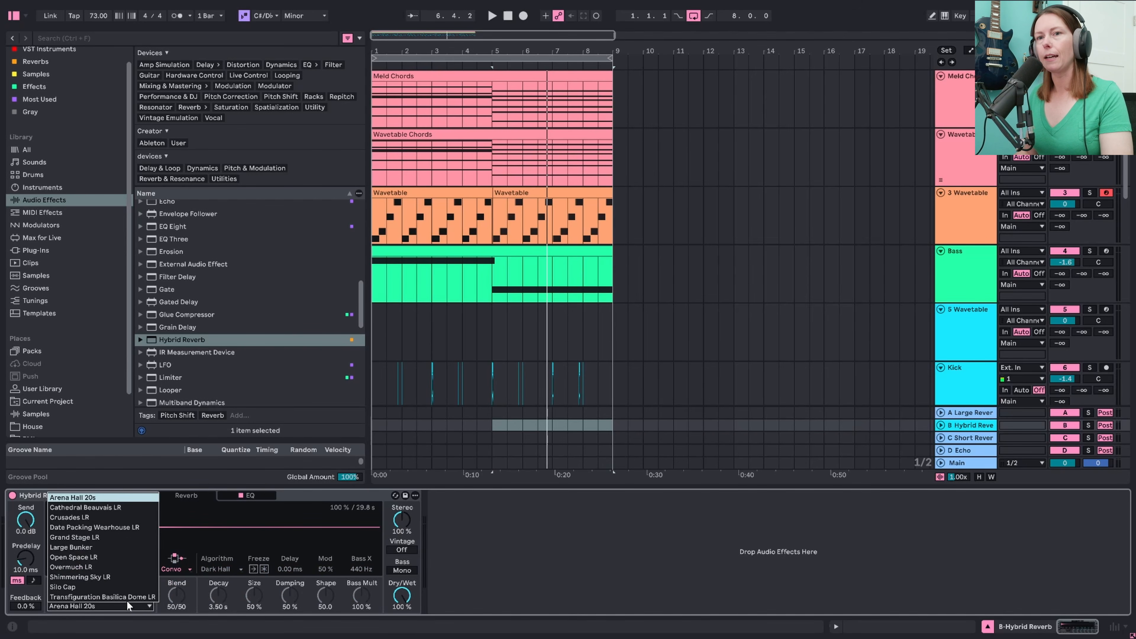
{"action": "left_click", "coordinate": [128, 577]}
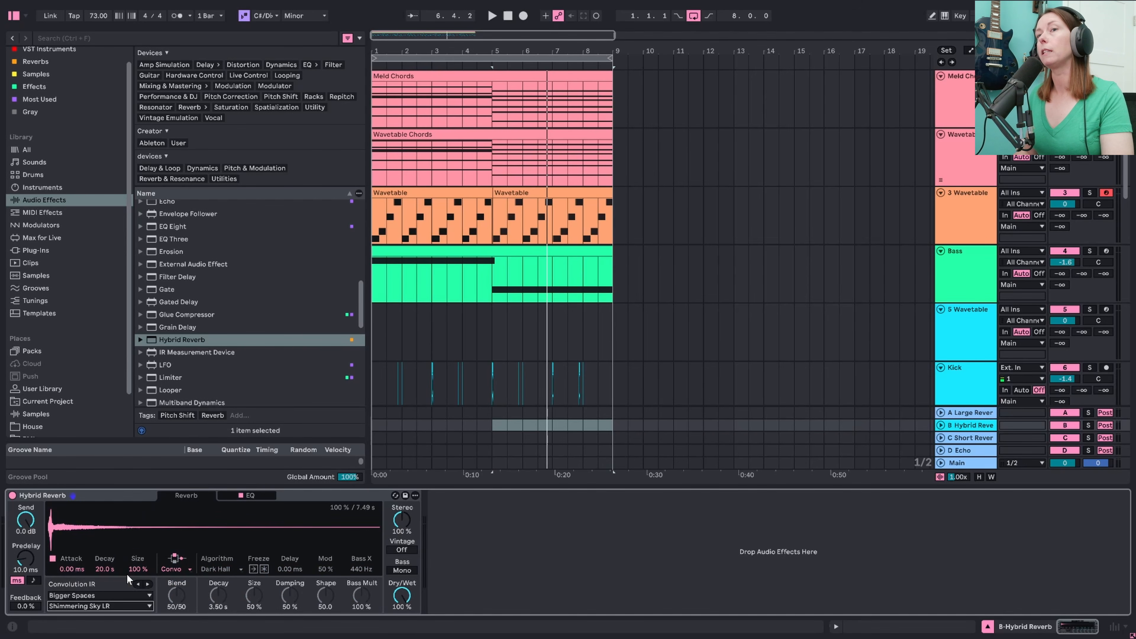
{"action": "left_click", "coordinate": [429, 193]}
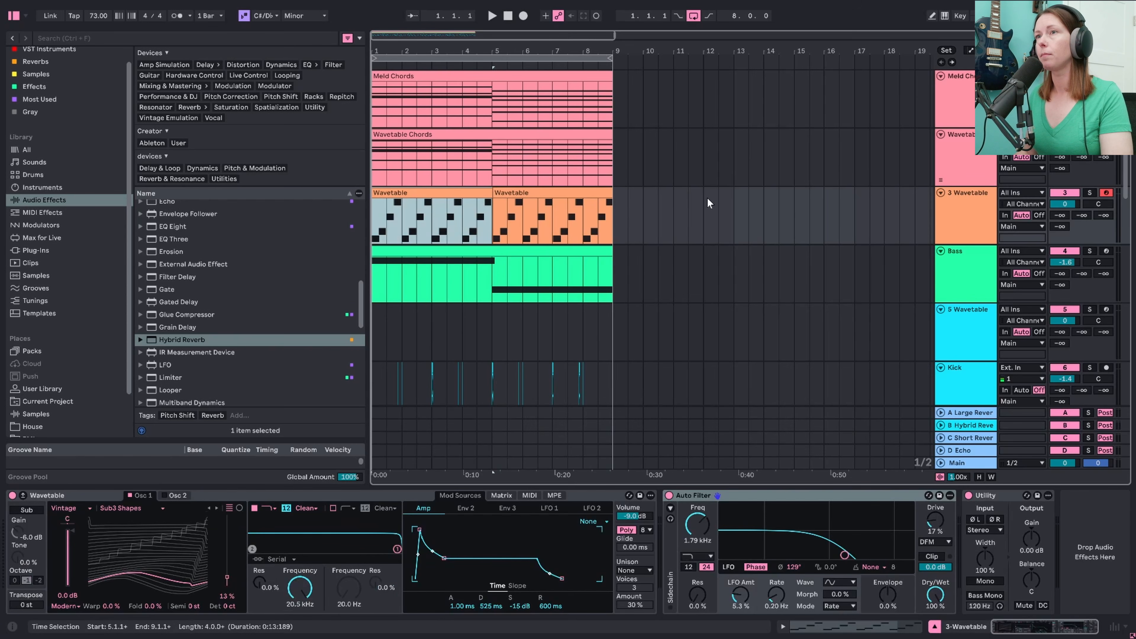
{"action": "key", "text": "space"}
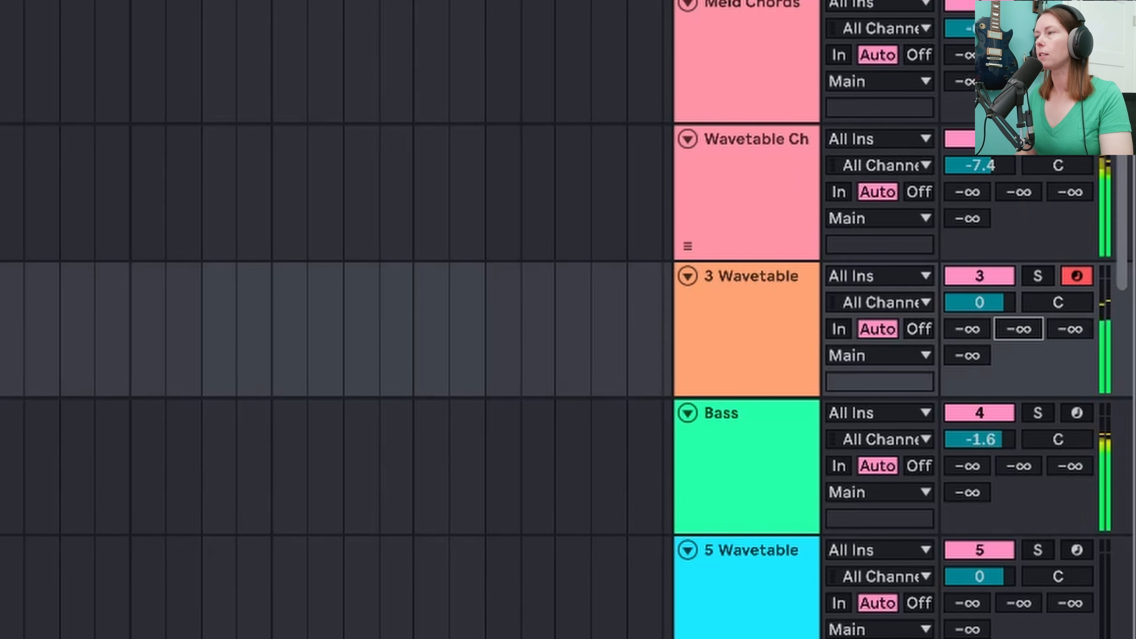
{"action": "left_click_drag", "start_coordinate": [1018, 329], "coordinate": [1018, 297]}
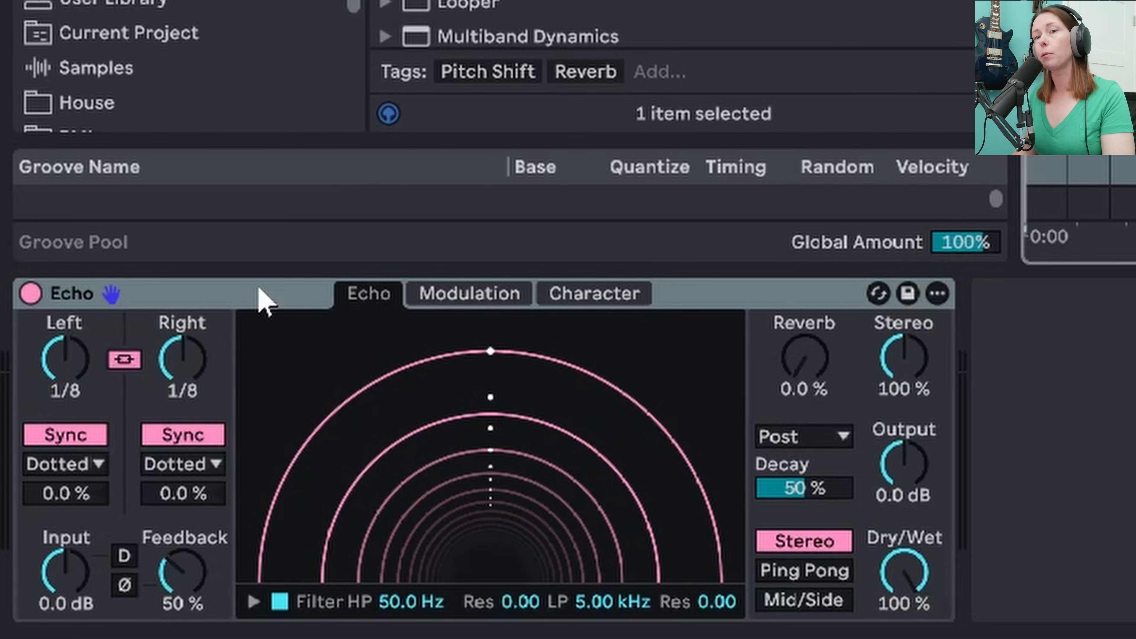
Step: Set the Echo return's linked delay times to 1/4, its mode to Ping Pong and its Reverb to 44%
{"action": "left_click_drag", "start_coordinate": [193, 386], "coordinate": [193, 376]}
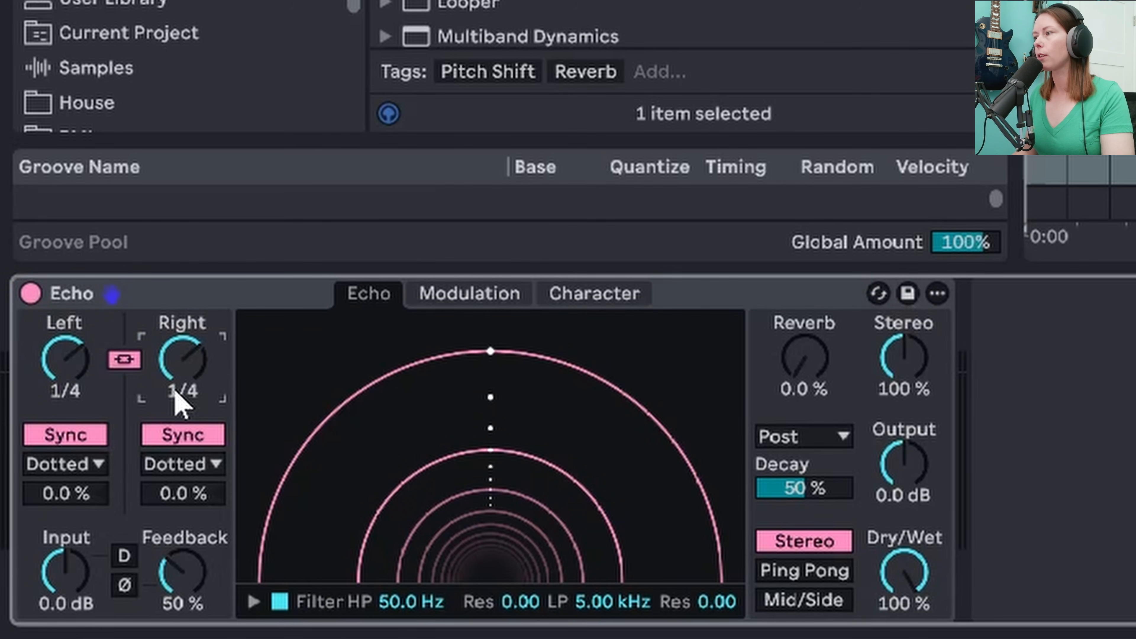
{"action": "left_click", "coordinate": [807, 571]}
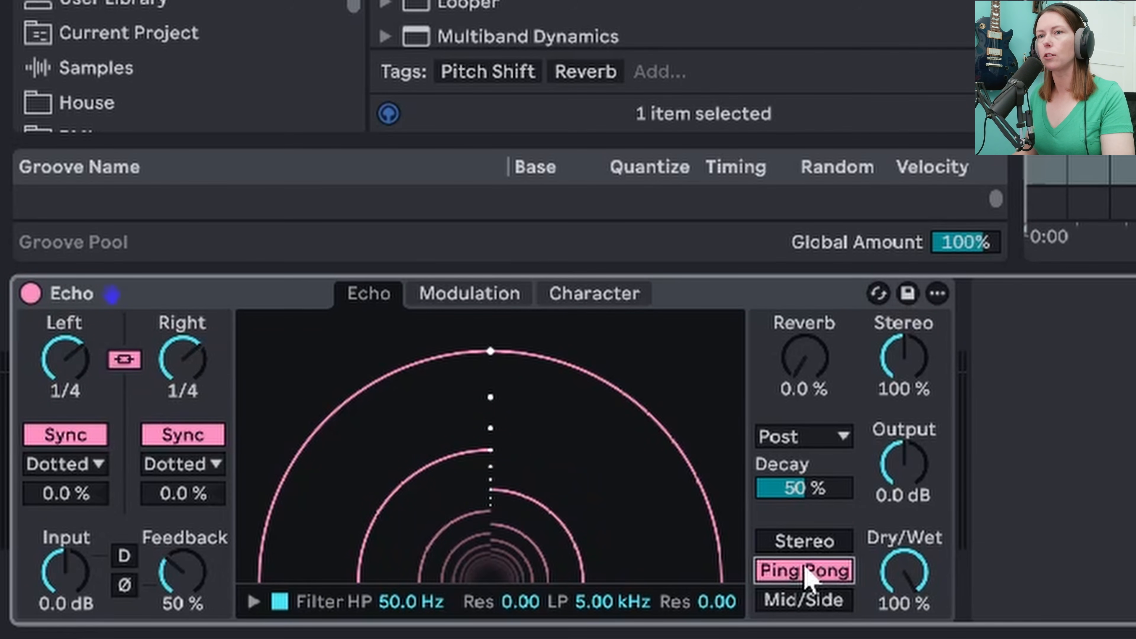
{"action": "left_click_drag", "start_coordinate": [824, 376], "coordinate": [824, 353]}
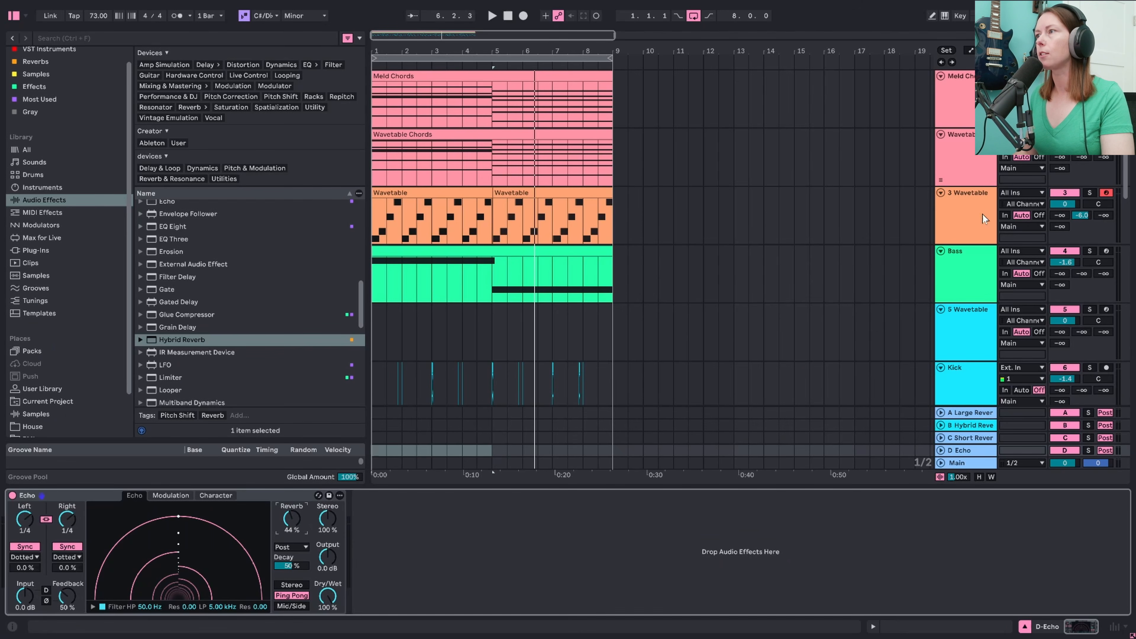
Step: Raise the 3 Wavetable track's send to the Echo return to -12.0 dB
{"action": "left_click", "coordinate": [984, 234]}
{"action": "left_click", "coordinate": [1064, 227]}
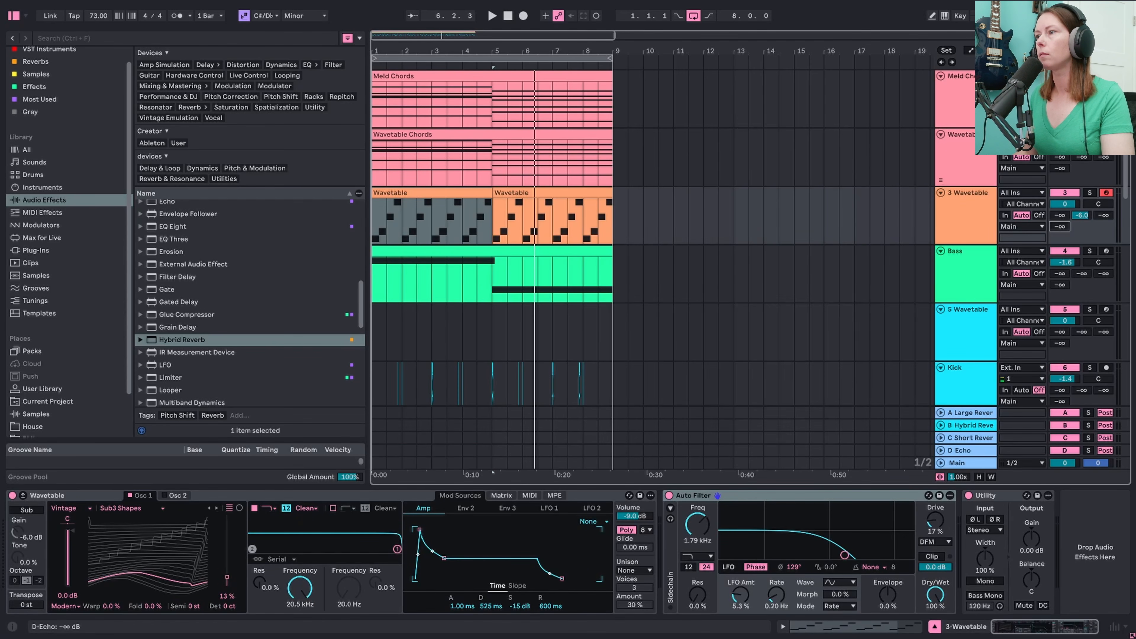
{"action": "left_click_drag", "start_coordinate": [1065, 227], "coordinate": [1064, 204]}
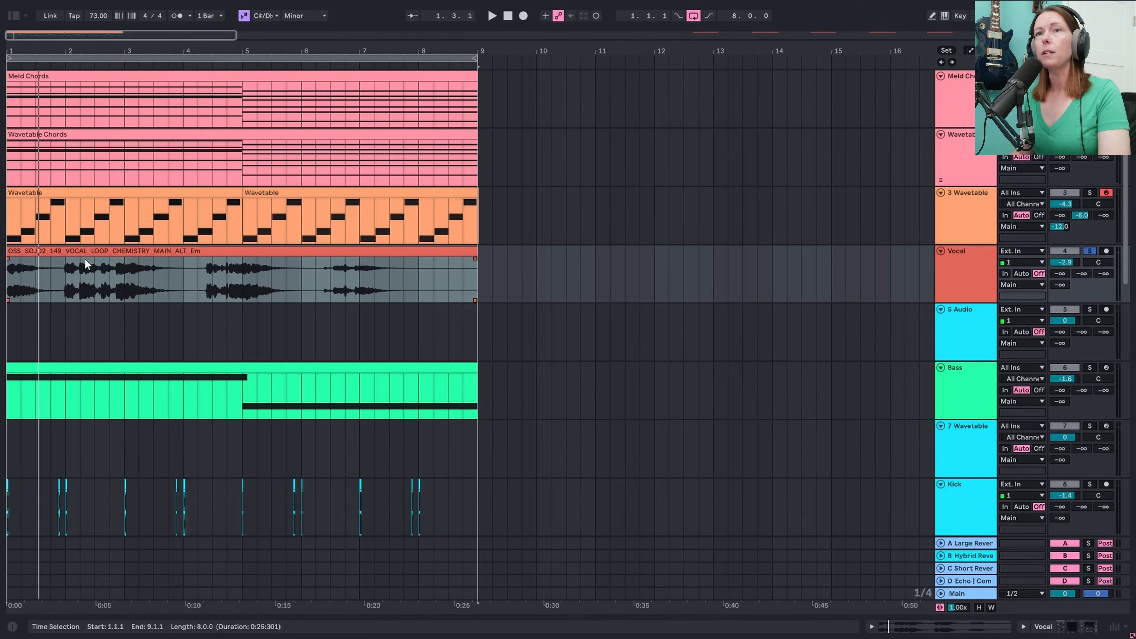
Step: Play the soloed vocal loop clip on the Vocal track from bar 1
{"action": "left_click", "coordinate": [73, 255]}
{"action": "key", "text": "space"}
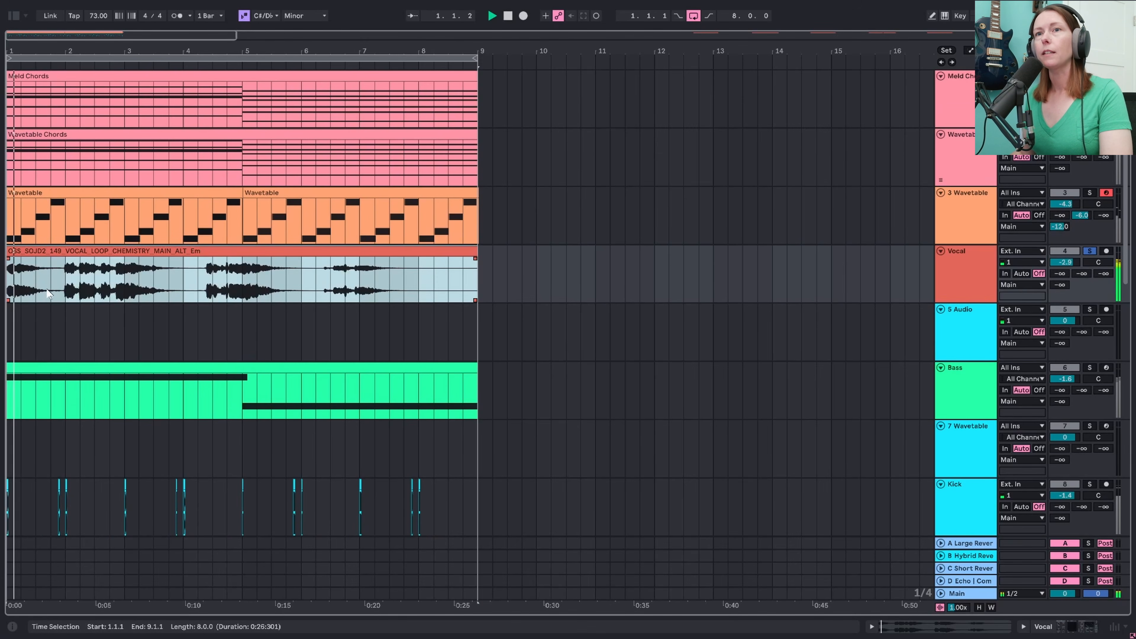
{"action": "left_click", "coordinate": [111, 280]}
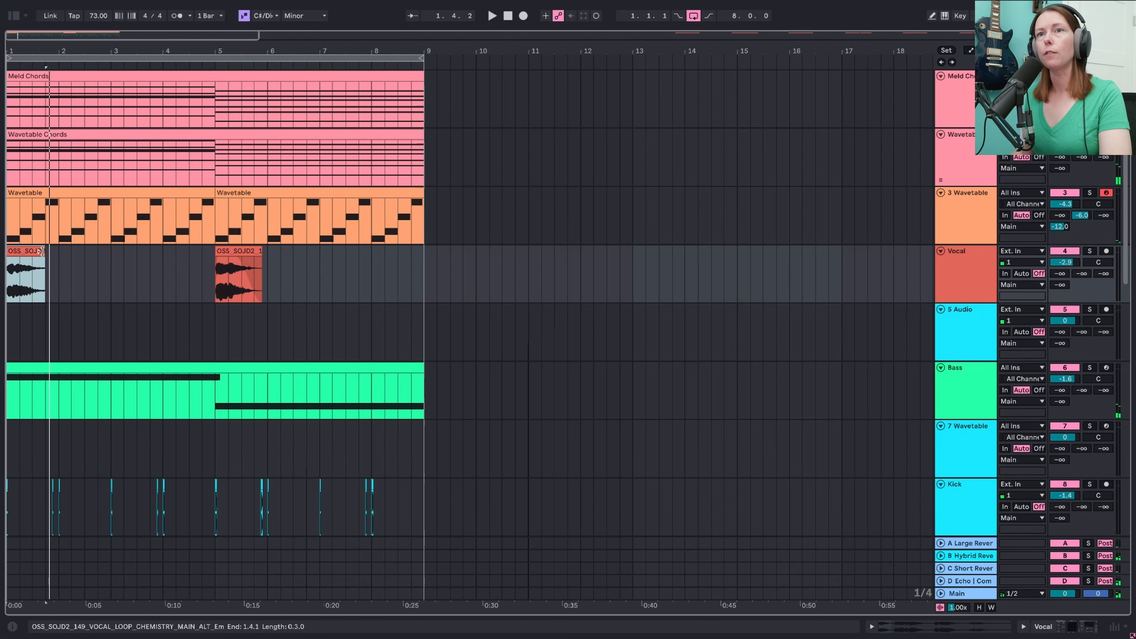
Step: Extend the first vocal clip's end to 2.2.1, play it with the track, and lengthen the vocal clip at bar 5
{"action": "left_click_drag", "start_coordinate": [42, 252], "coordinate": [72, 254]}
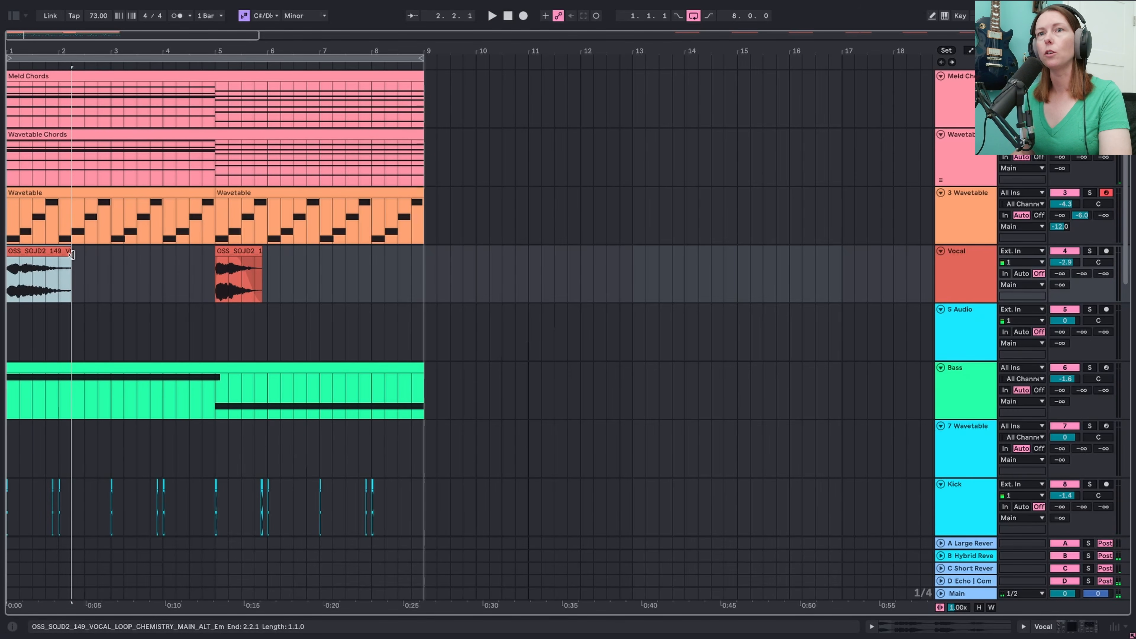
{"action": "key", "text": "space"}
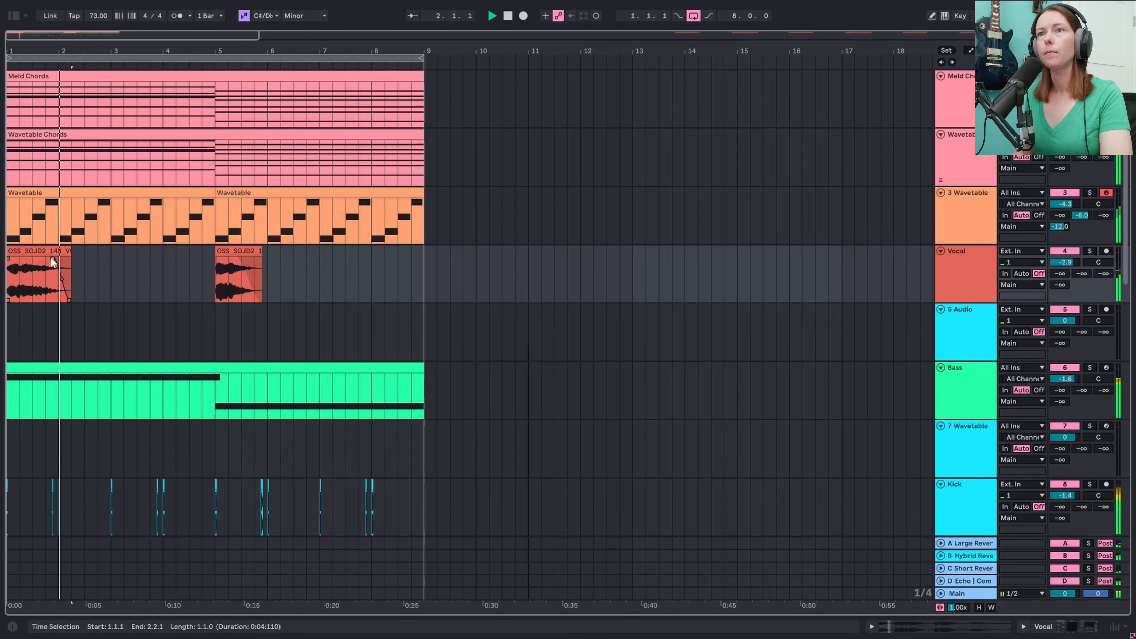
{"action": "left_click", "coordinate": [258, 251]}
{"action": "left_click_drag", "start_coordinate": [258, 251], "coordinate": [272, 251]}
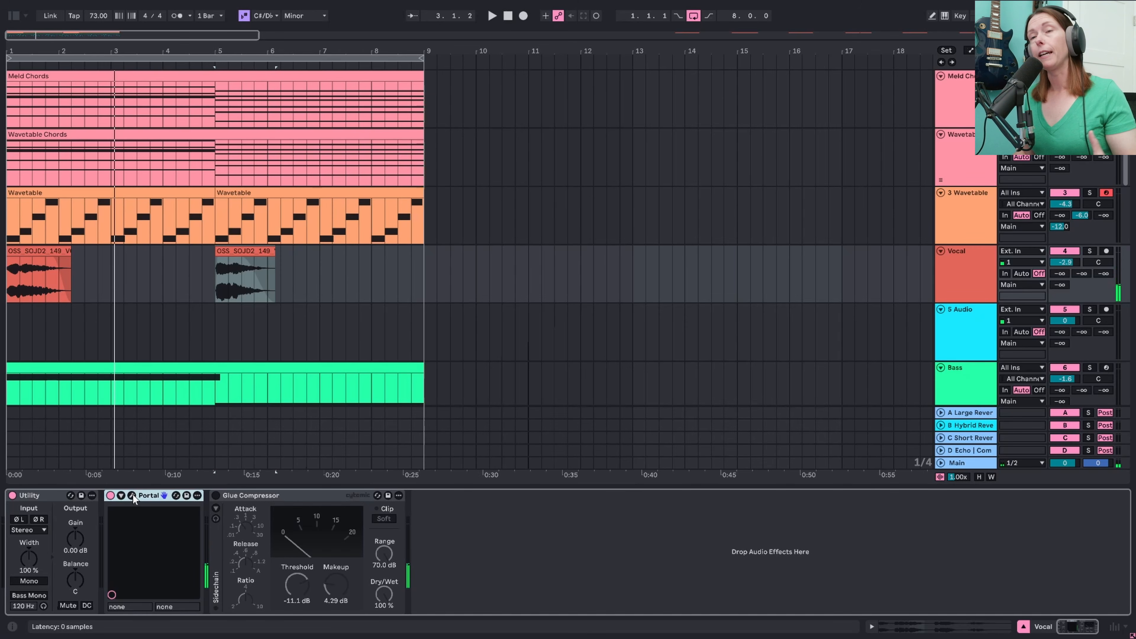
Step: Open the Portal plug-in on the Vocal track and move its window upward to view the Ambient Lake settings
{"action": "left_click", "coordinate": [132, 495]}
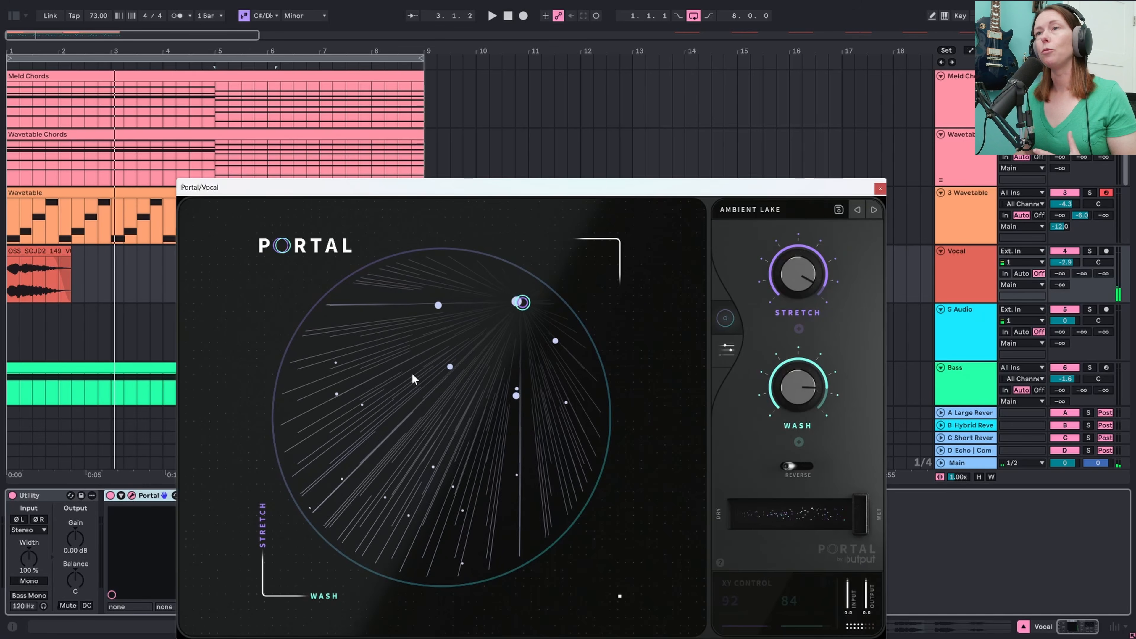
{"action": "left_click_drag", "start_coordinate": [526, 194], "coordinate": [653, 80]}
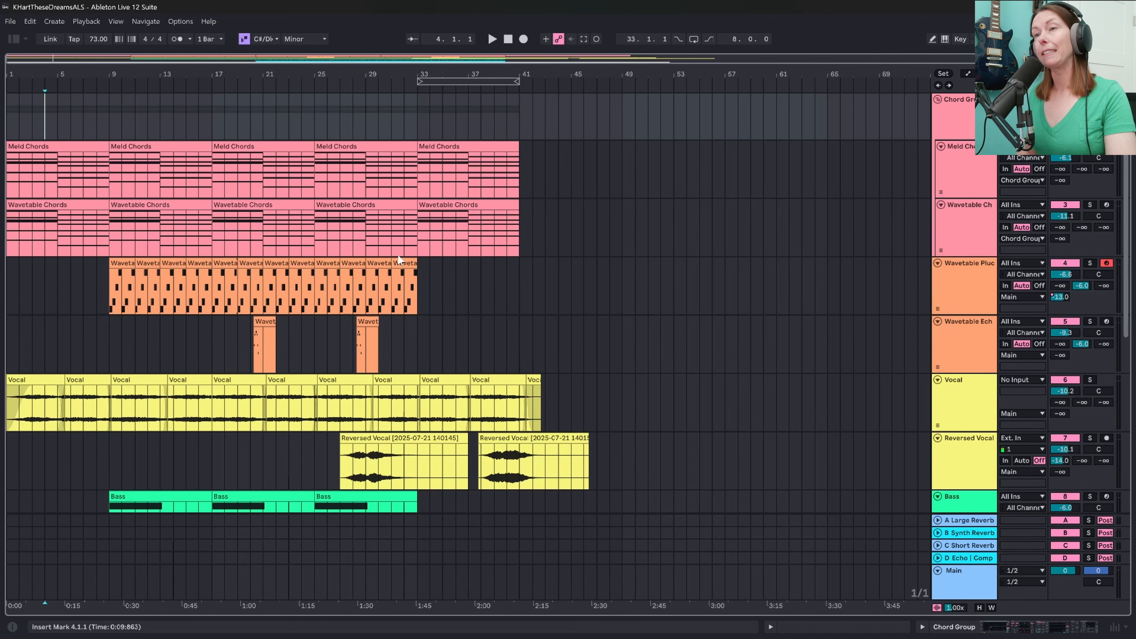
Step: Solo the Wavetable Echo track in the full arrangement and play its clip at bar 20
{"action": "scroll", "coordinate": [397, 259], "scroll_direction": "down", "scroll_amount": 2}
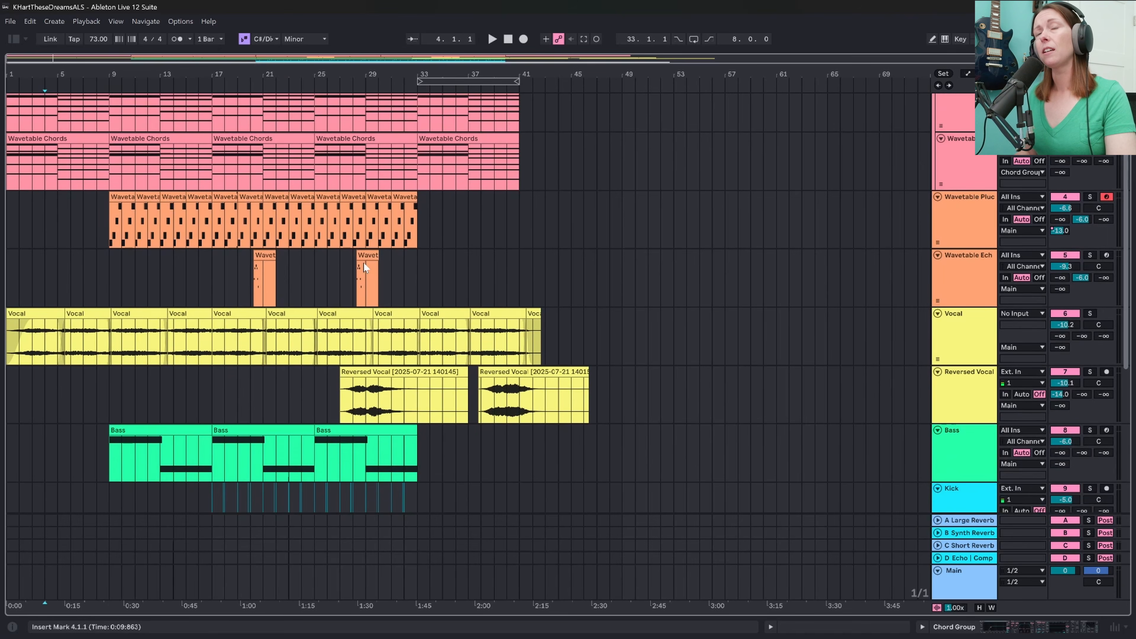
{"action": "left_click", "coordinate": [265, 273]}
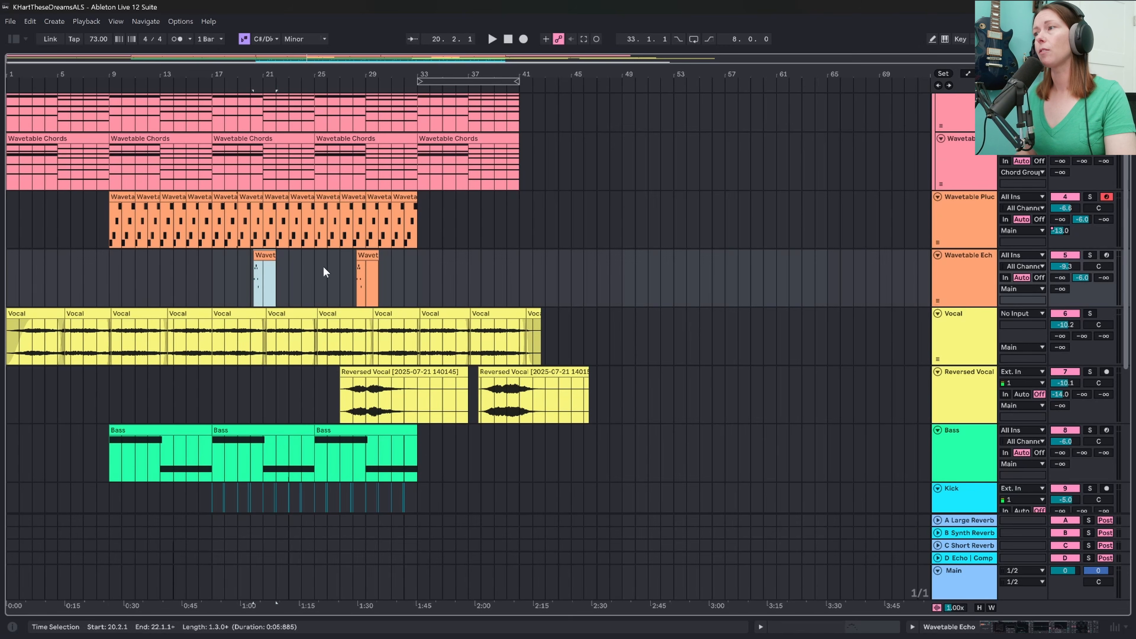
{"action": "key", "text": "s"}
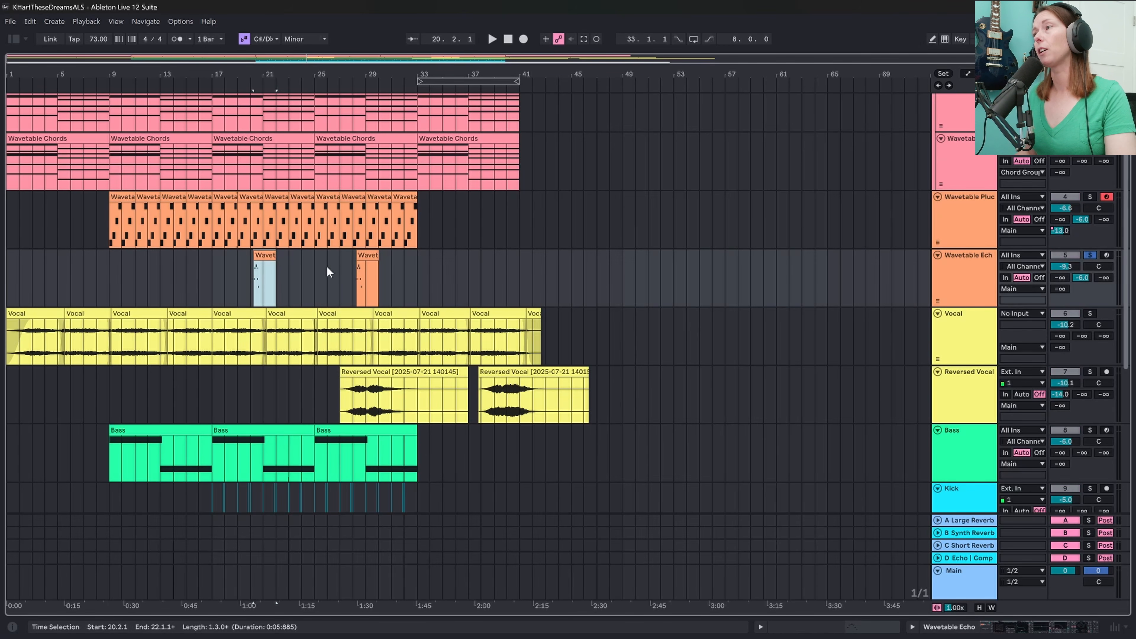
{"action": "key", "text": "space"}
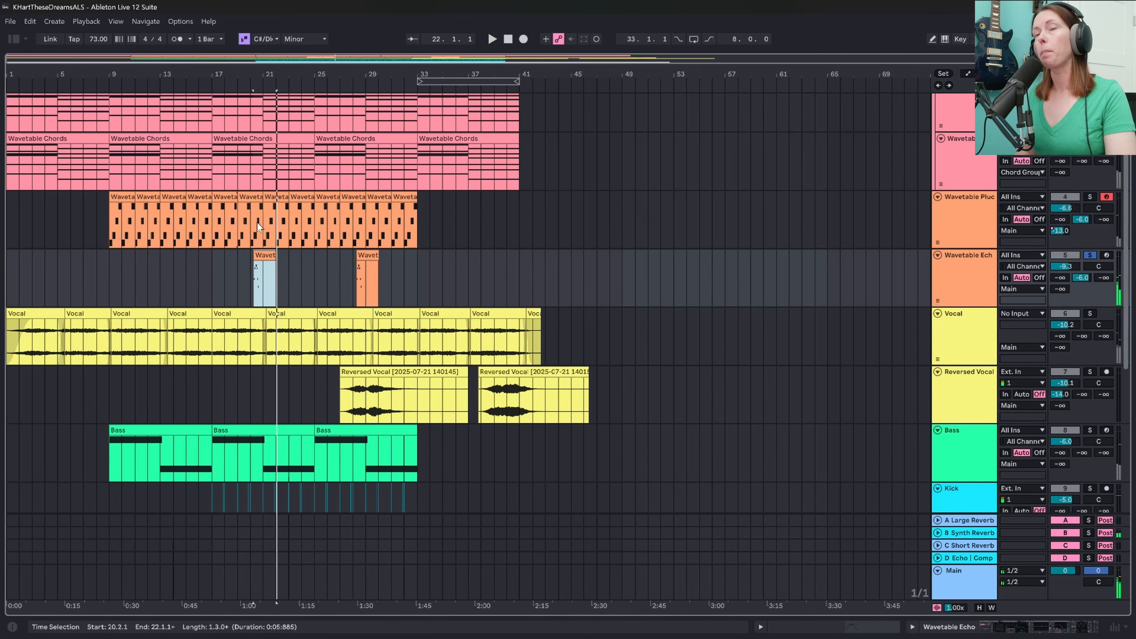
Step: Examine the Wavetable Echo track's device chain, including Echo's modulation and main delay and filter settings
{"action": "double_click", "coordinate": [972, 278]}
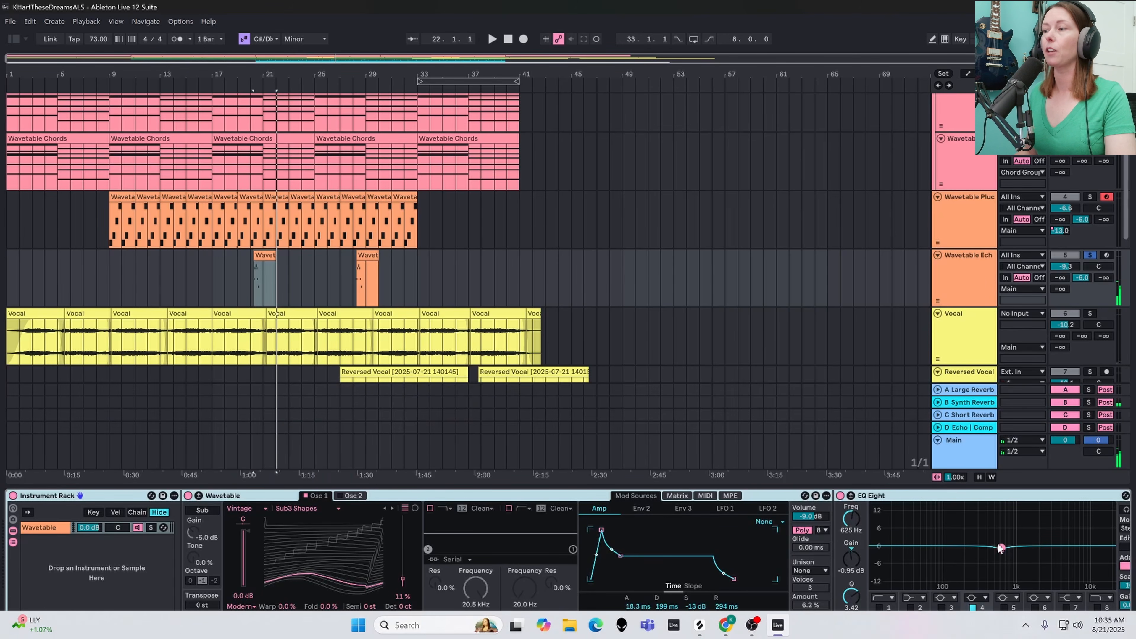
{"action": "left_click_drag", "start_coordinate": [1025, 626], "coordinate": [1072, 621]}
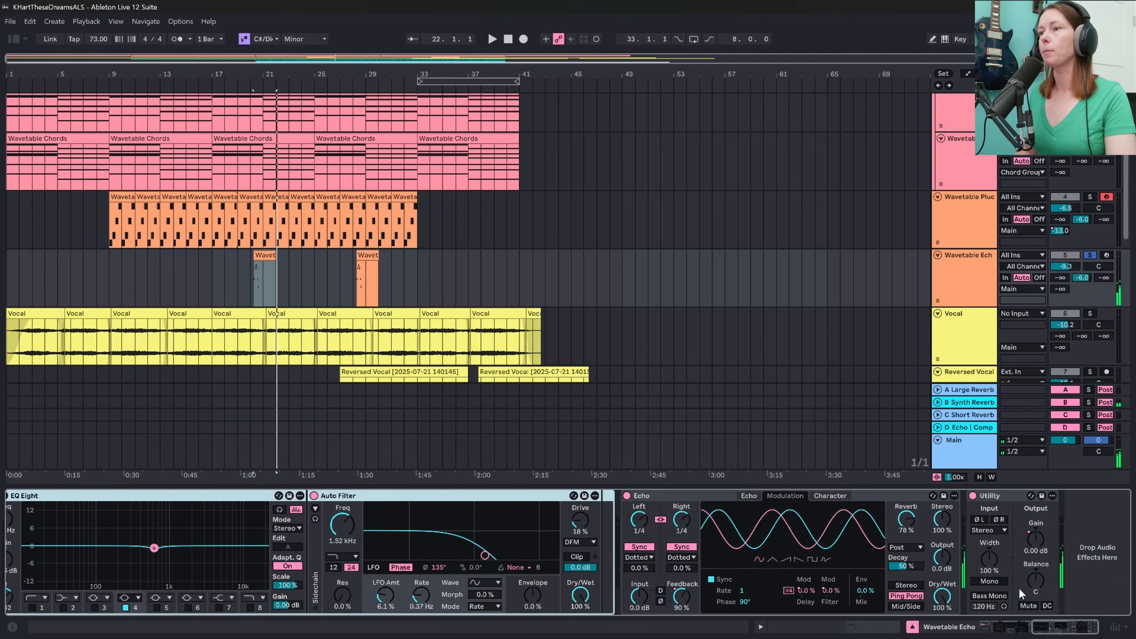
{"action": "left_click", "coordinate": [749, 496]}
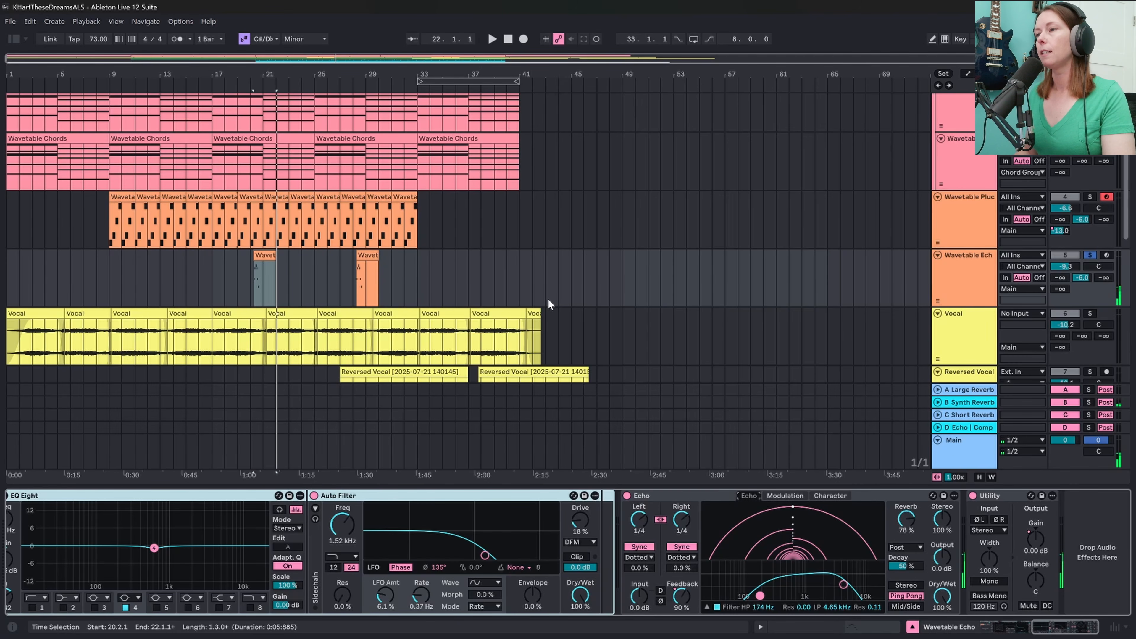
Step: Examine the ValhallaSupermassive settings on the Vocal track, and close the plug-in window
{"action": "scroll", "coordinate": [662, 259], "scroll_direction": "down", "scroll_amount": 1}
{"action": "scroll", "coordinate": [661, 256], "scroll_direction": "down", "scroll_amount": 5}
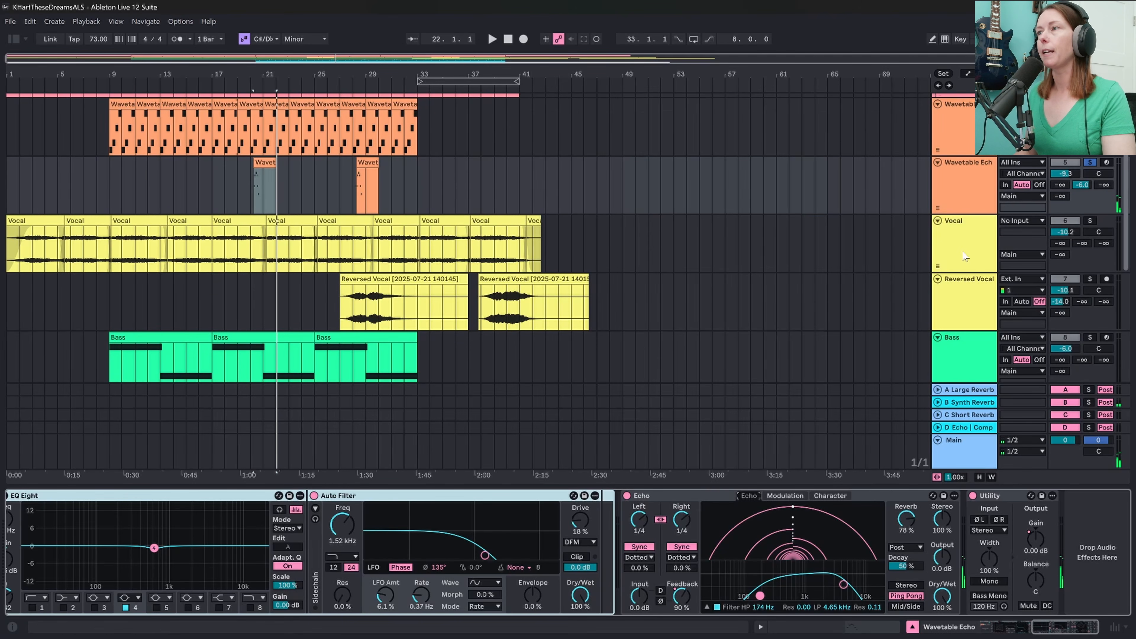
{"action": "left_click", "coordinate": [964, 254]}
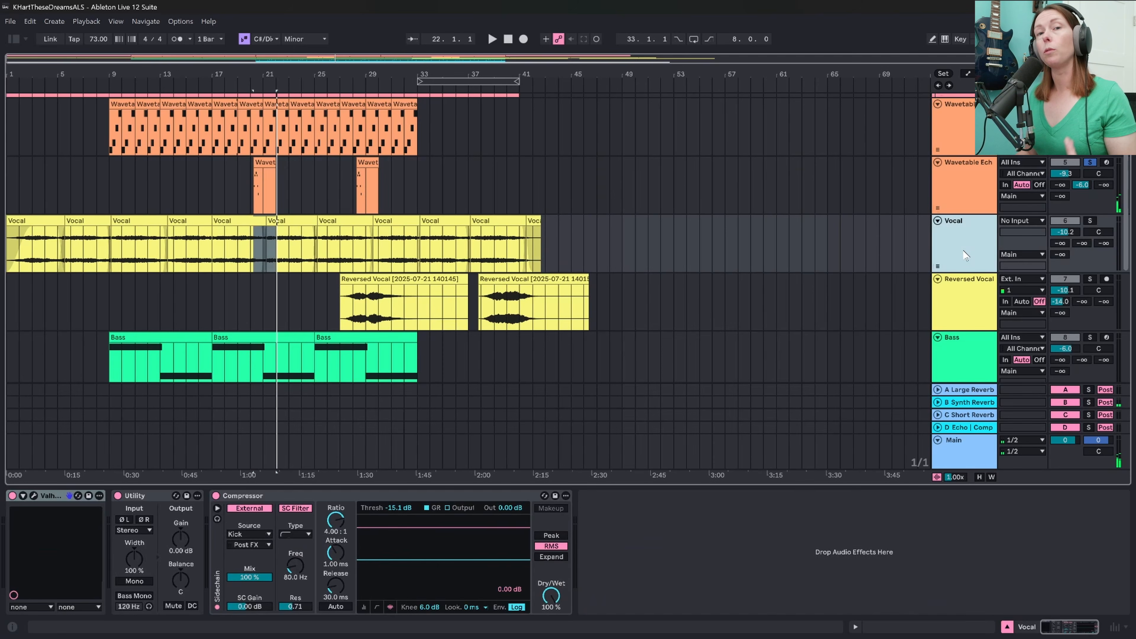
{"action": "left_click", "coordinate": [34, 495]}
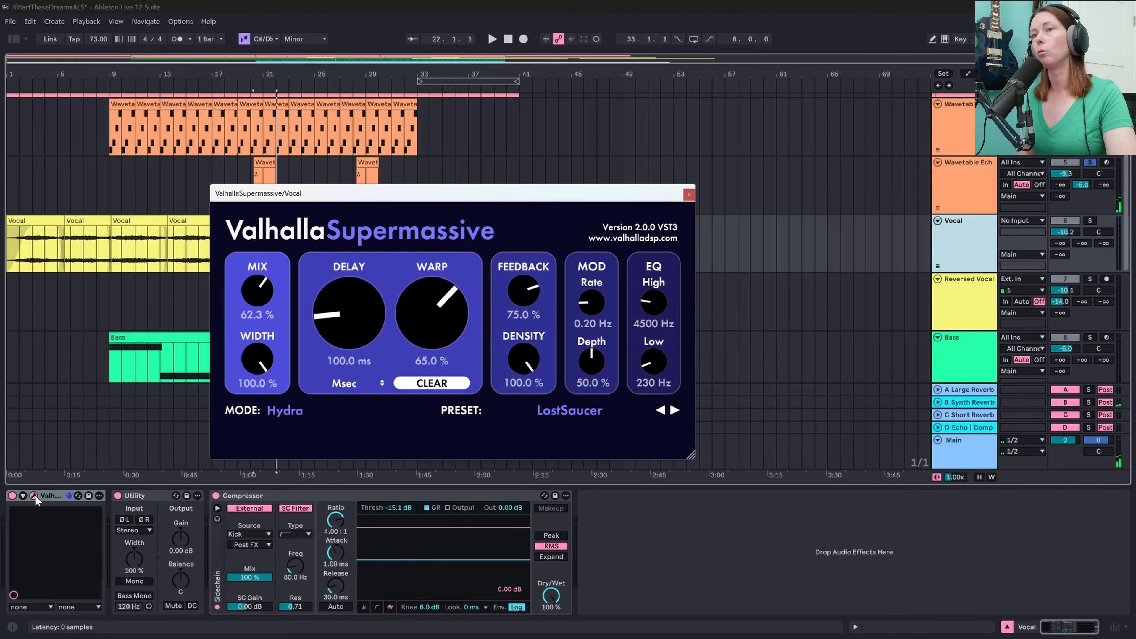
{"action": "left_click", "coordinate": [35, 496]}
Step: Play the soloed Vocal clip at bar 13 and the soloed Reversed Vocal clip at bar 27
{"action": "left_click", "coordinate": [191, 222]}
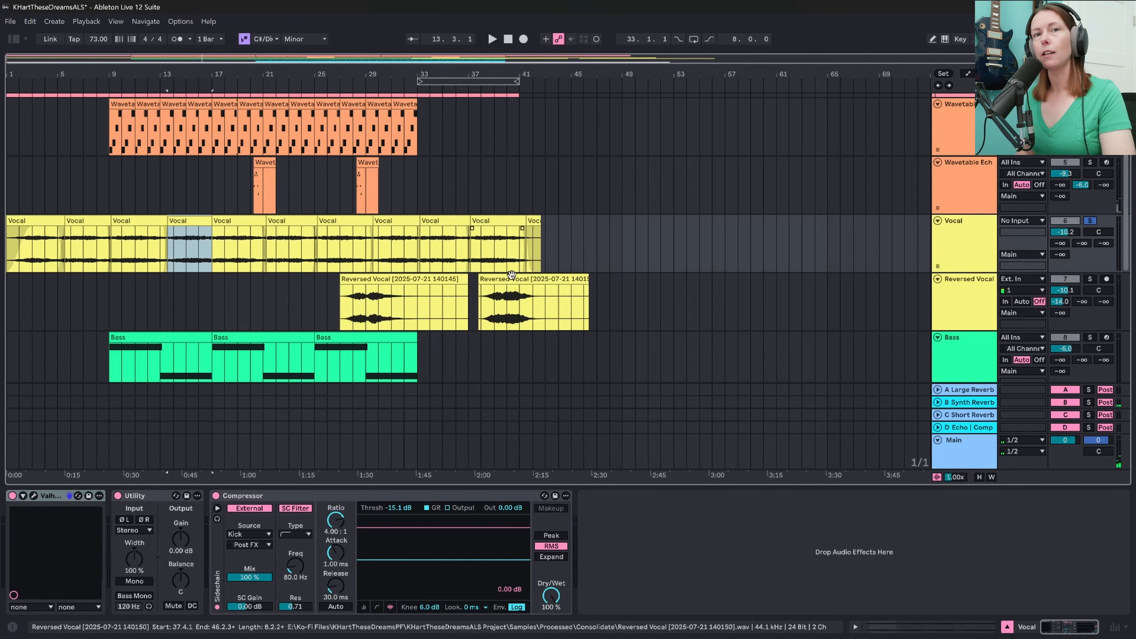
{"action": "key", "text": "space"}
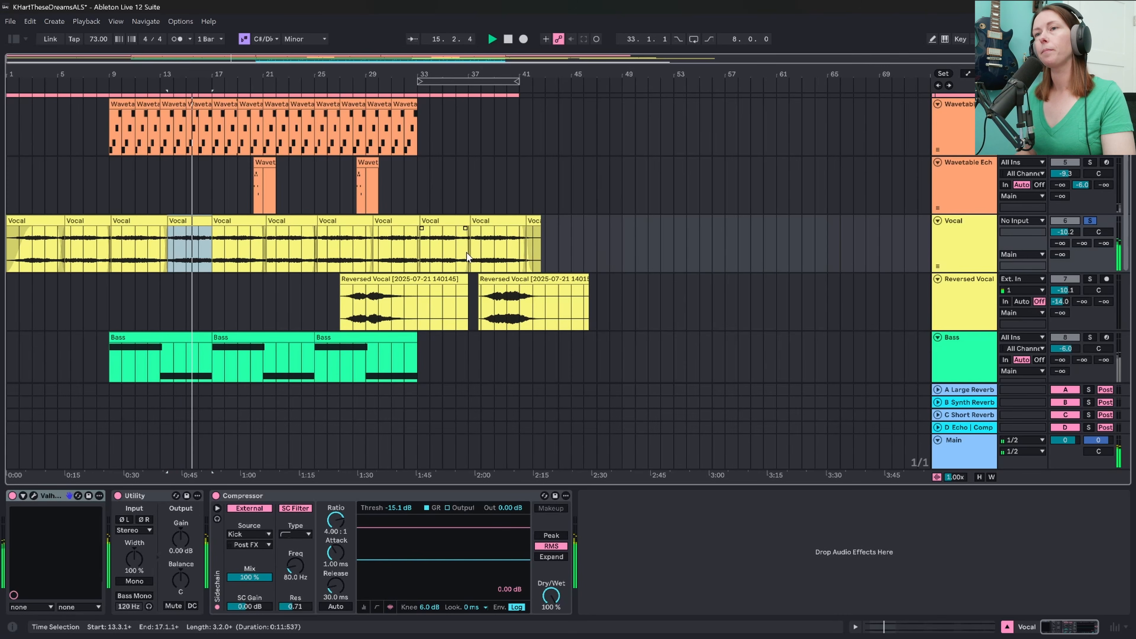
{"action": "left_click", "coordinate": [368, 281]}
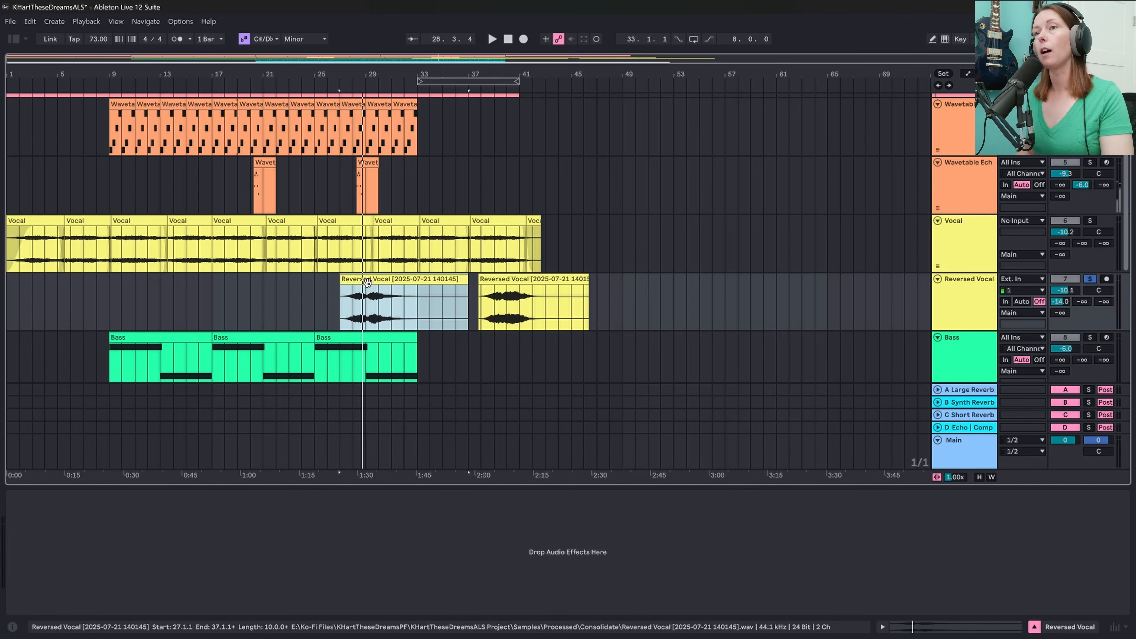
{"action": "key", "text": "space"}
{"action": "left_click", "coordinate": [566, 280]}
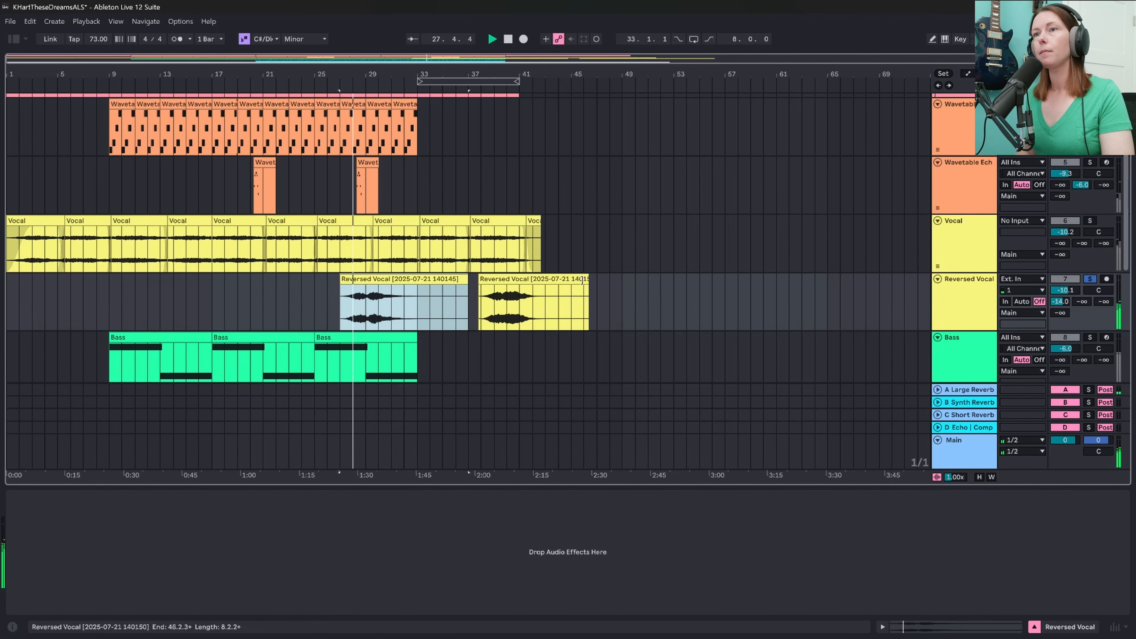
{"action": "left_click", "coordinate": [445, 306]}
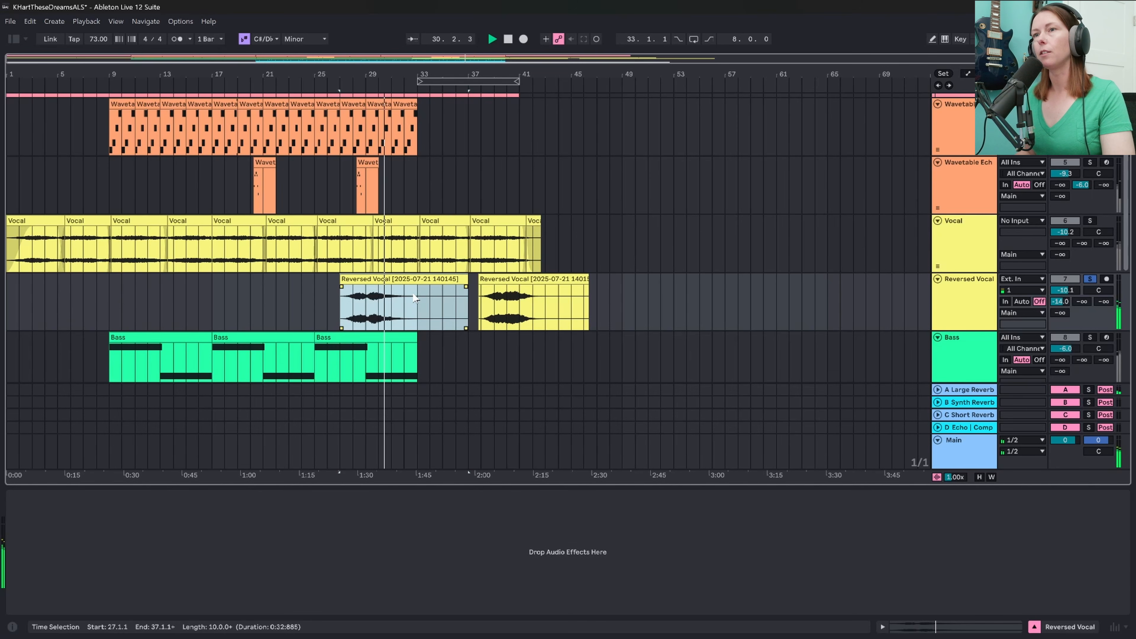
Step: Play the Ambience clip on the Ambience track below the percussion
{"action": "scroll", "coordinate": [434, 284], "scroll_direction": "down", "scroll_amount": 1}
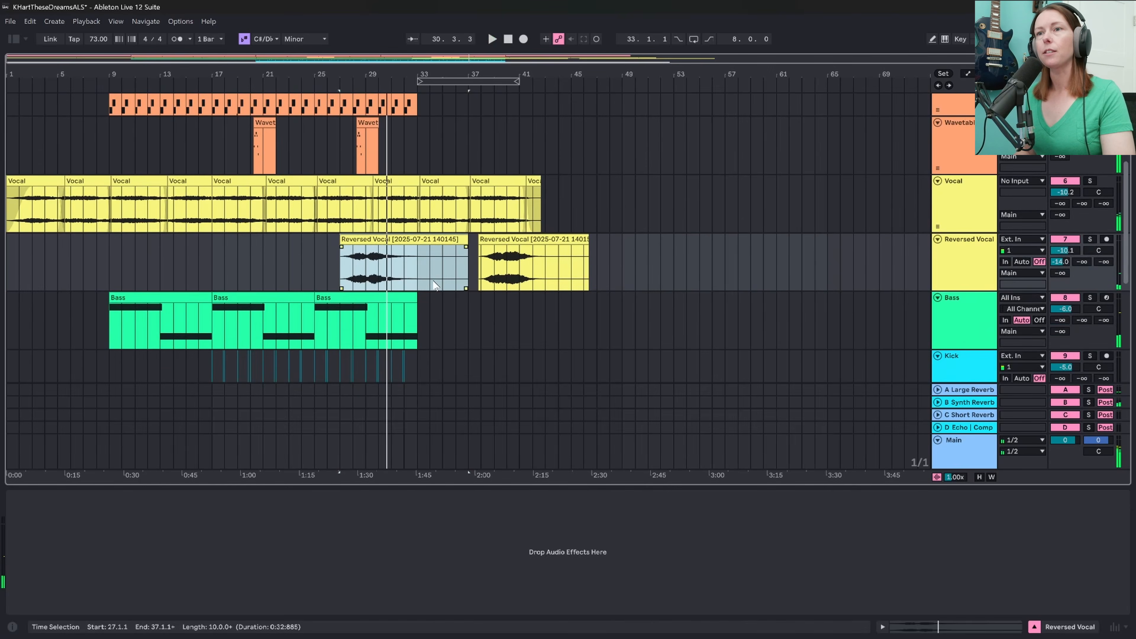
{"action": "scroll", "coordinate": [432, 279], "scroll_direction": "down", "scroll_amount": 7}
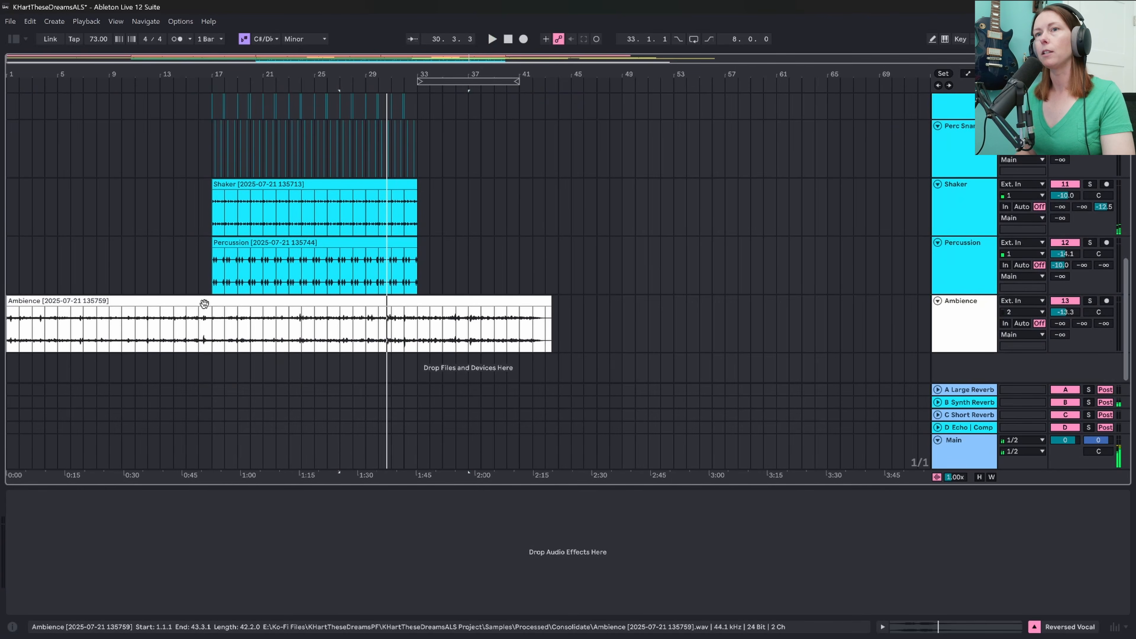
{"action": "left_click", "coordinate": [204, 304]}
{"action": "key", "text": "space"}
{"action": "key", "text": "space"}
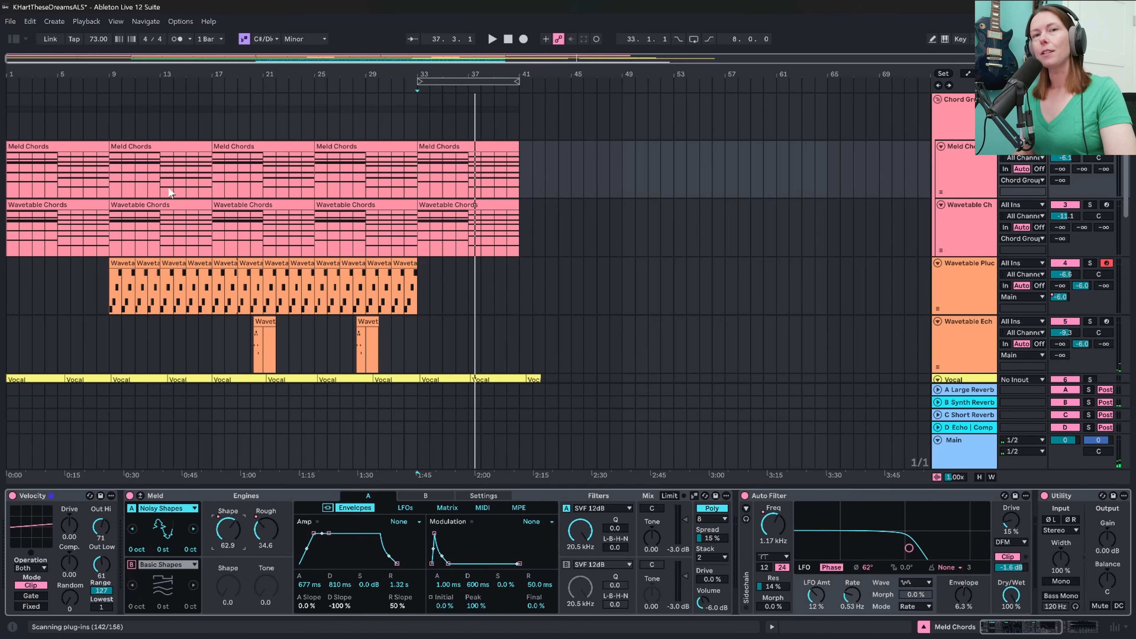
Step: Show the Meld Chords track's automation lanes, and play from bar 33 to hear the Osc Shape, Osc Rough and filter frequency changes
{"action": "left_click", "coordinate": [980, 179]}
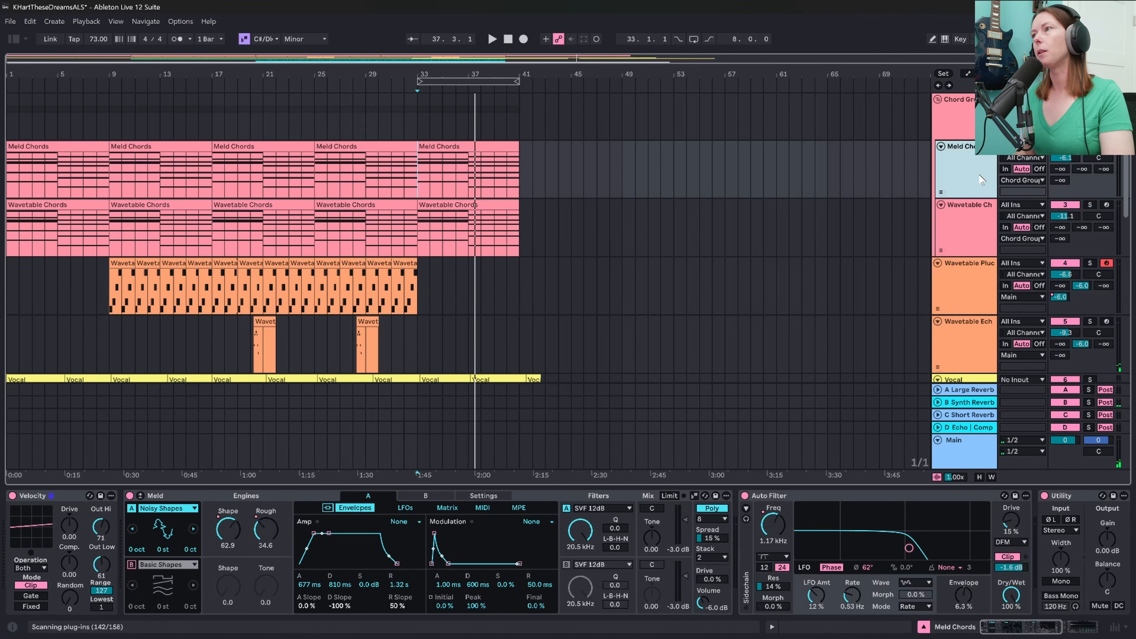
{"action": "key", "text": "a"}
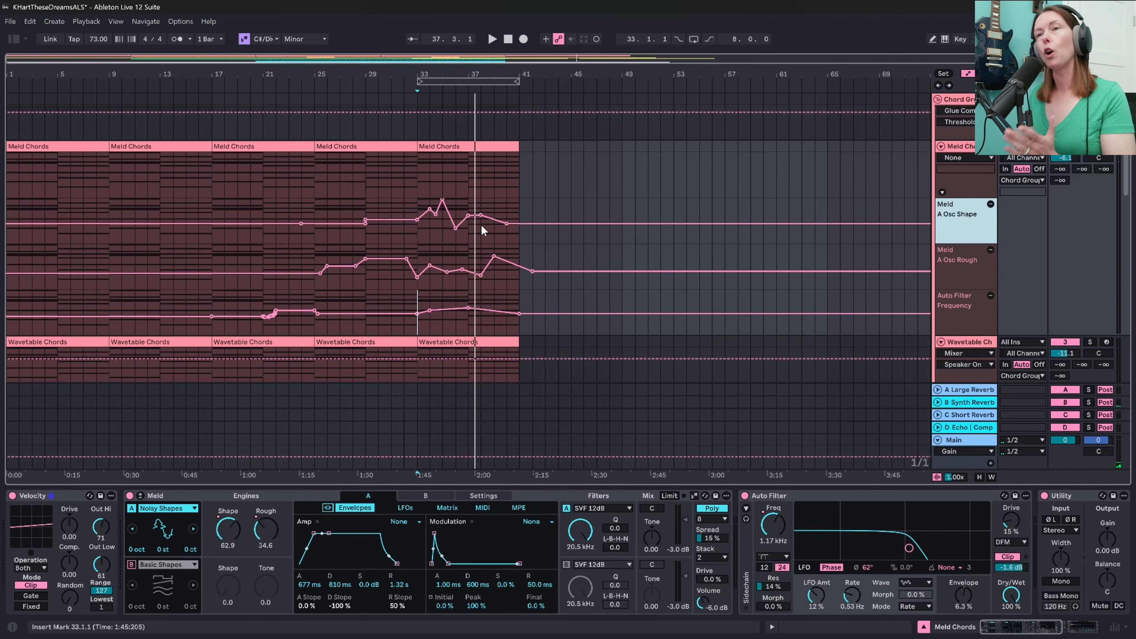
{"action": "mouse_move", "coordinate": [466, 216]}
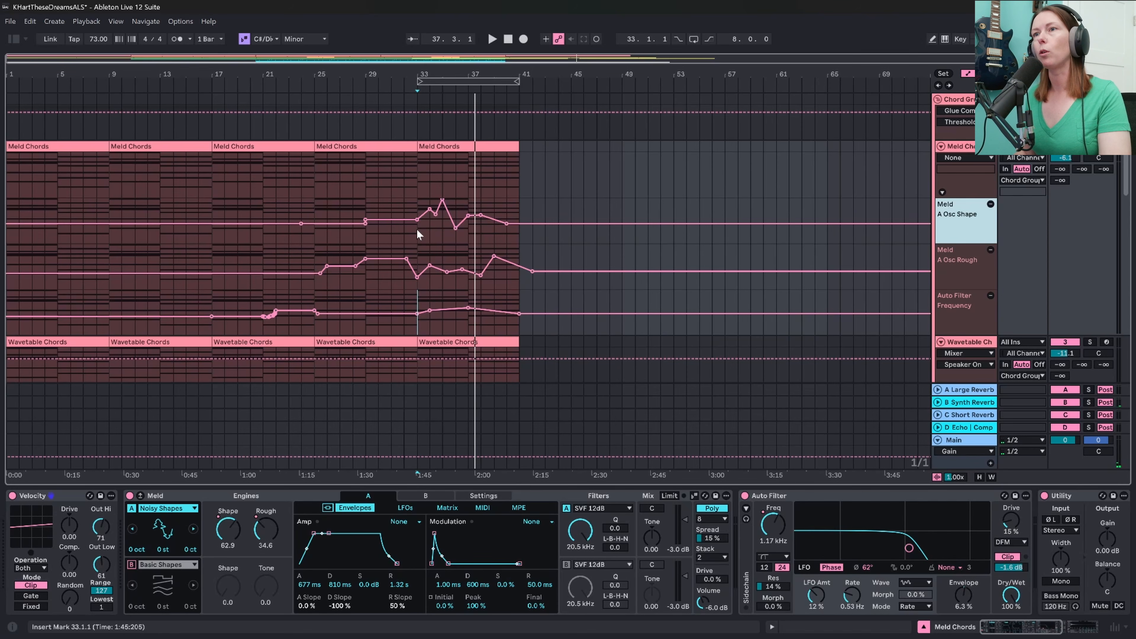
{"action": "key", "text": "space"}
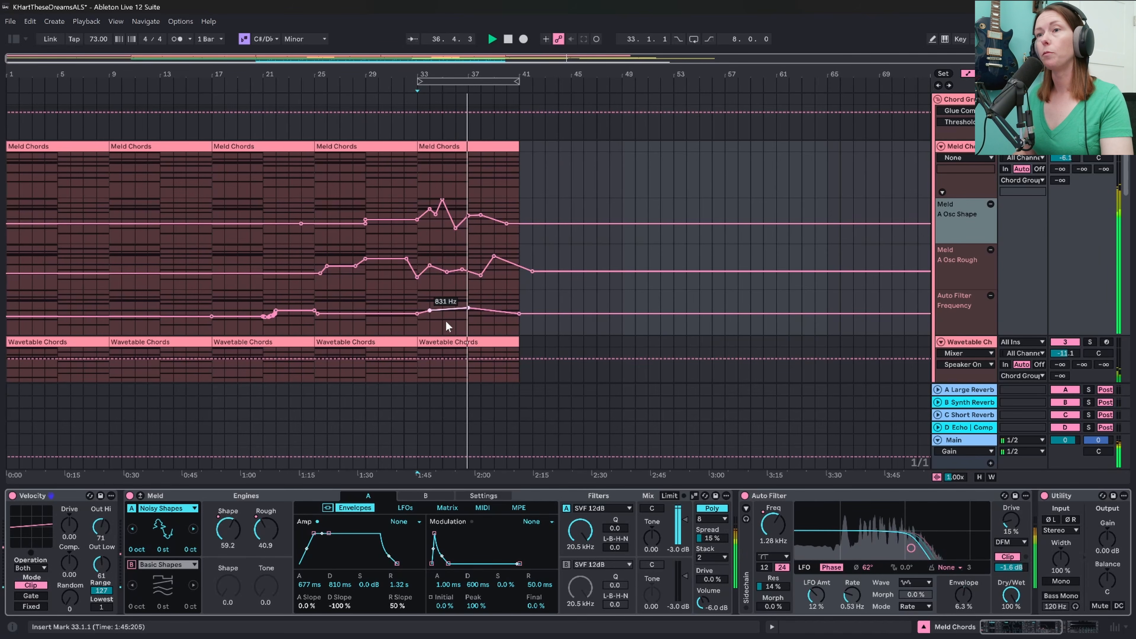
{"action": "scroll", "coordinate": [534, 257], "scroll_direction": "down", "scroll_amount": 1}
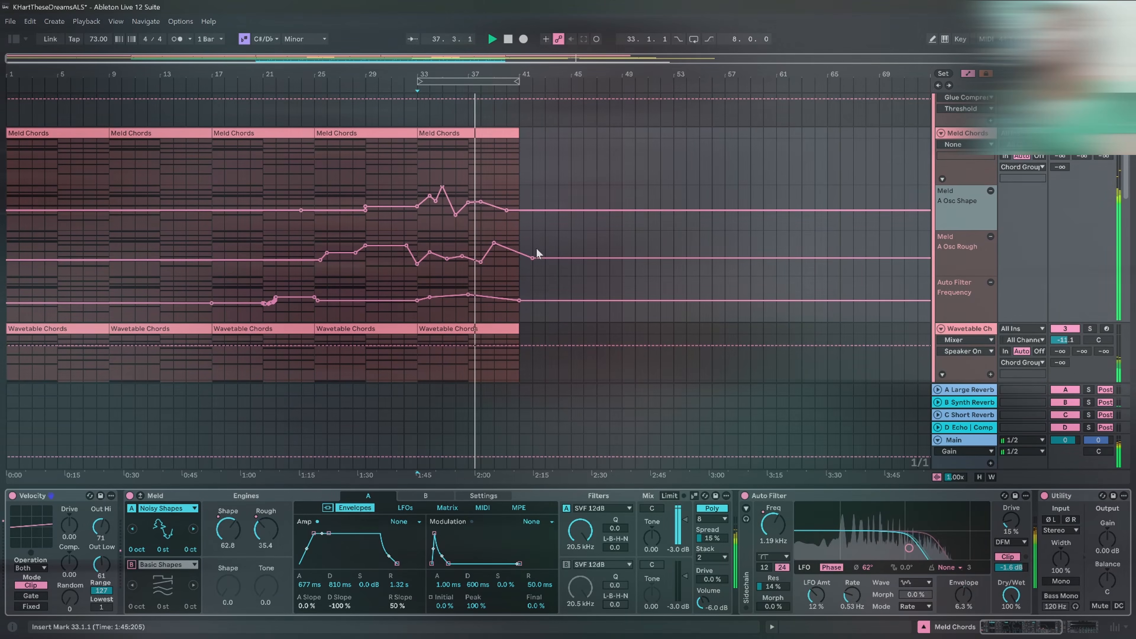